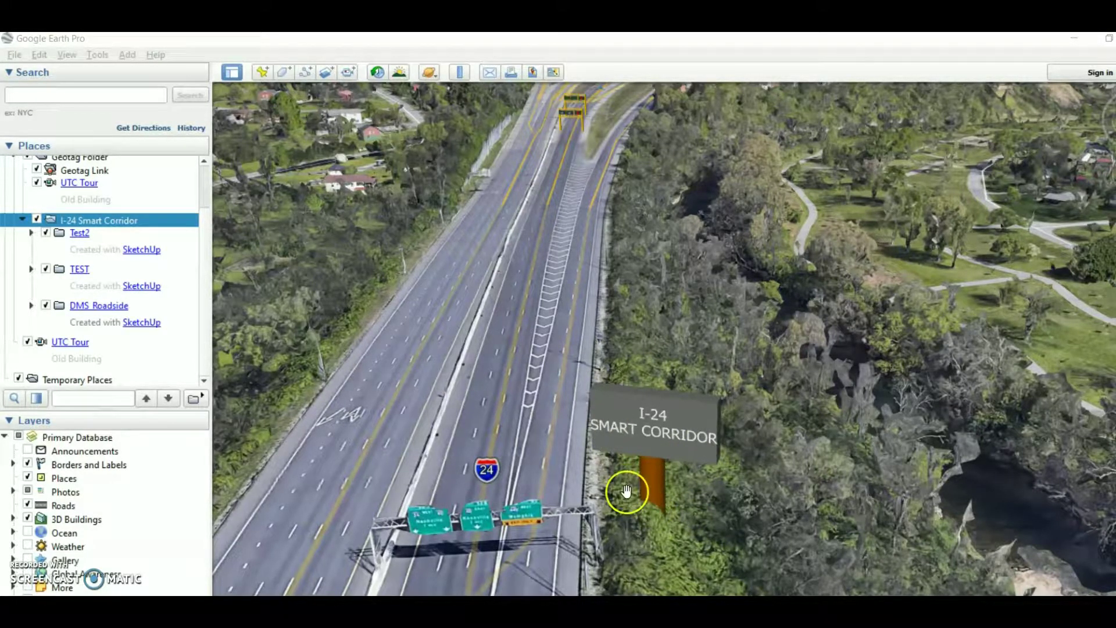
Step: View the overhead lane signs along I-24 in Google Earth, and switch to the SketchUp downloads page in the browser
double_click(581, 267)
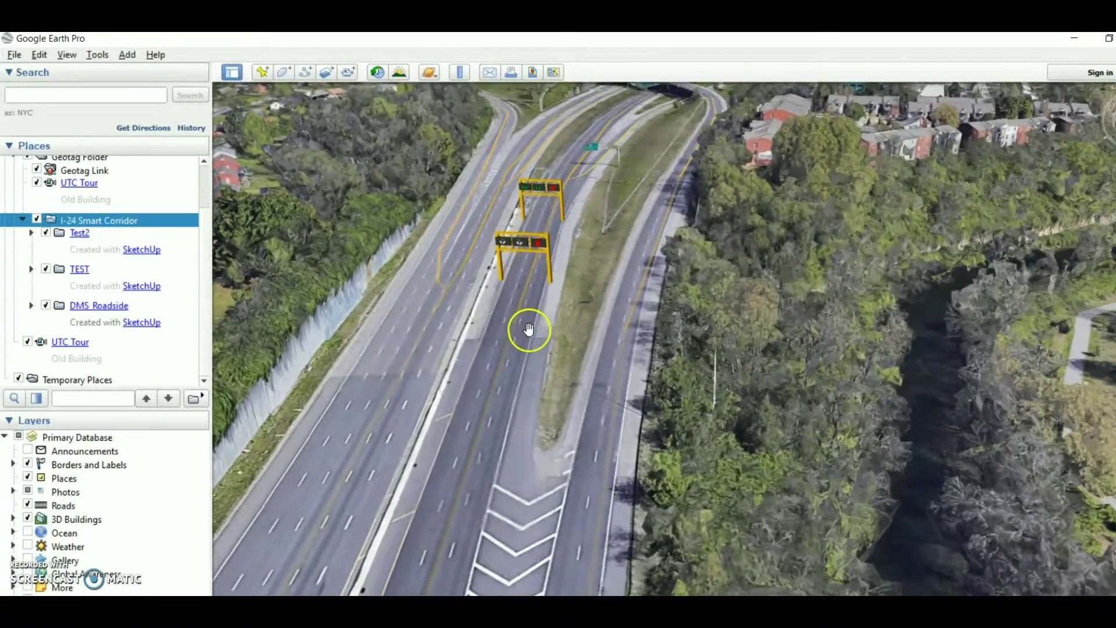
double_click(528, 329)
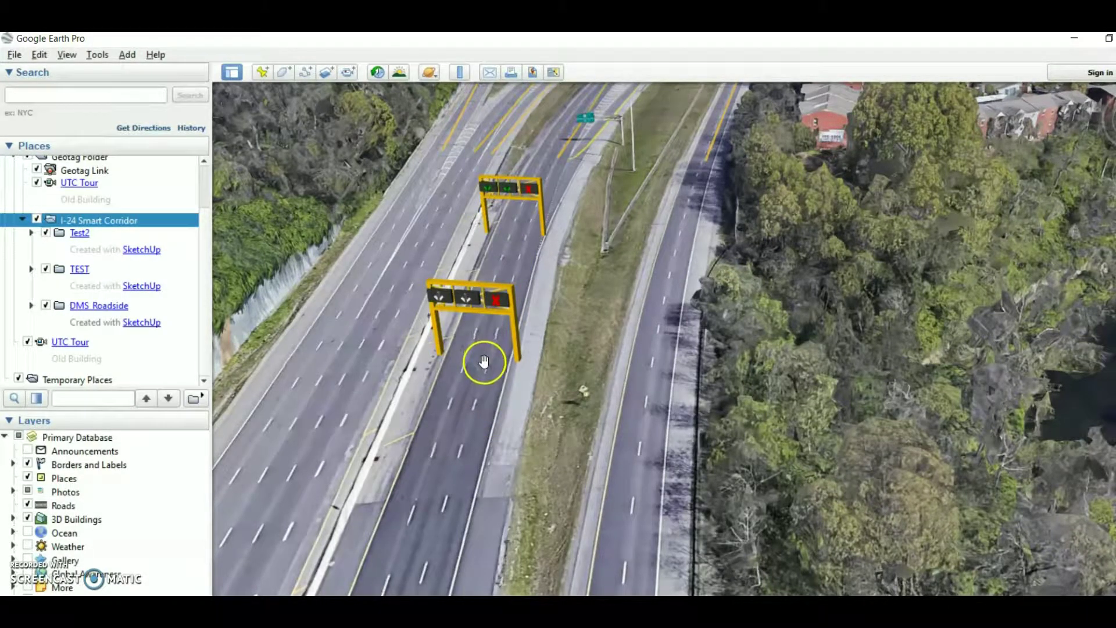
mouse_move(506, 611)
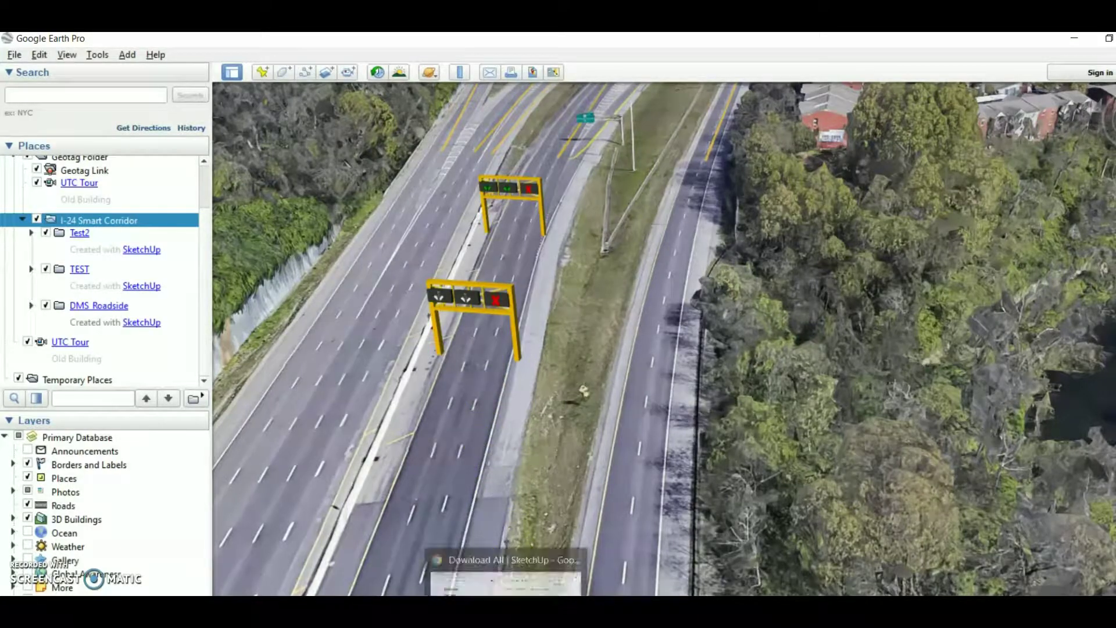
left_click(506, 576)
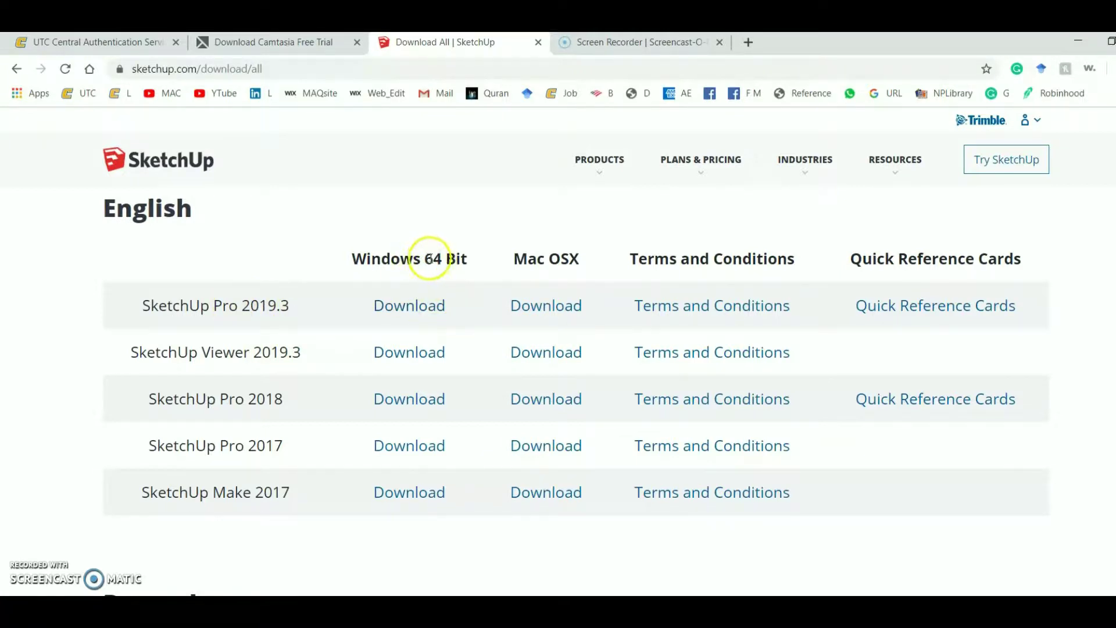
Step: Switch to SketchUp and view the Overhead_DMS_Prototype and DMS_Roadside models
mouse_move(619, 610)
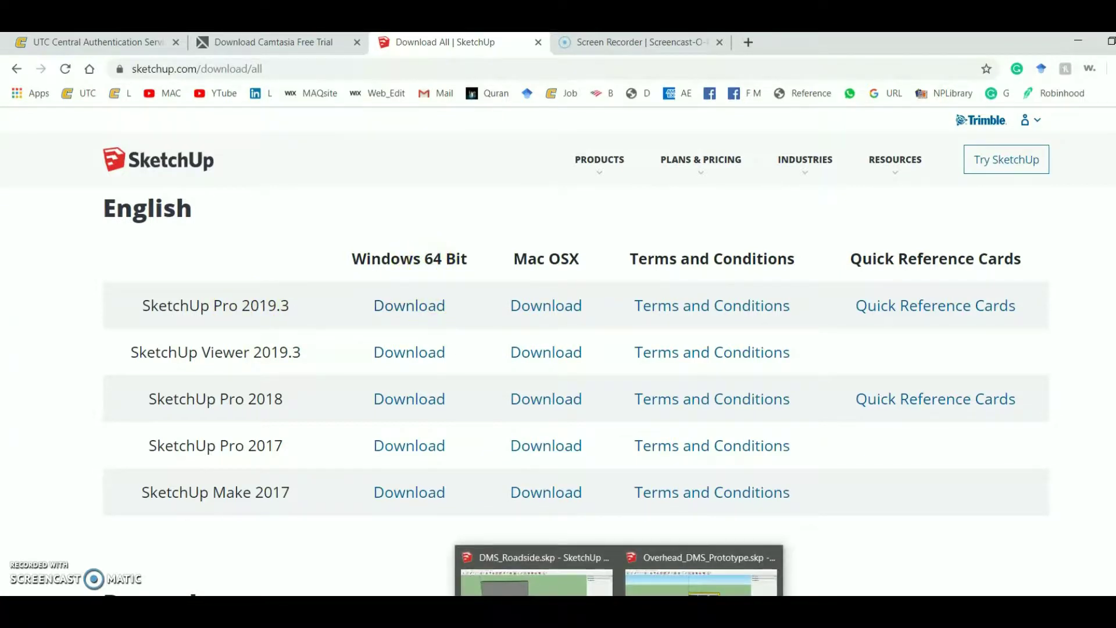
left_click(700, 576)
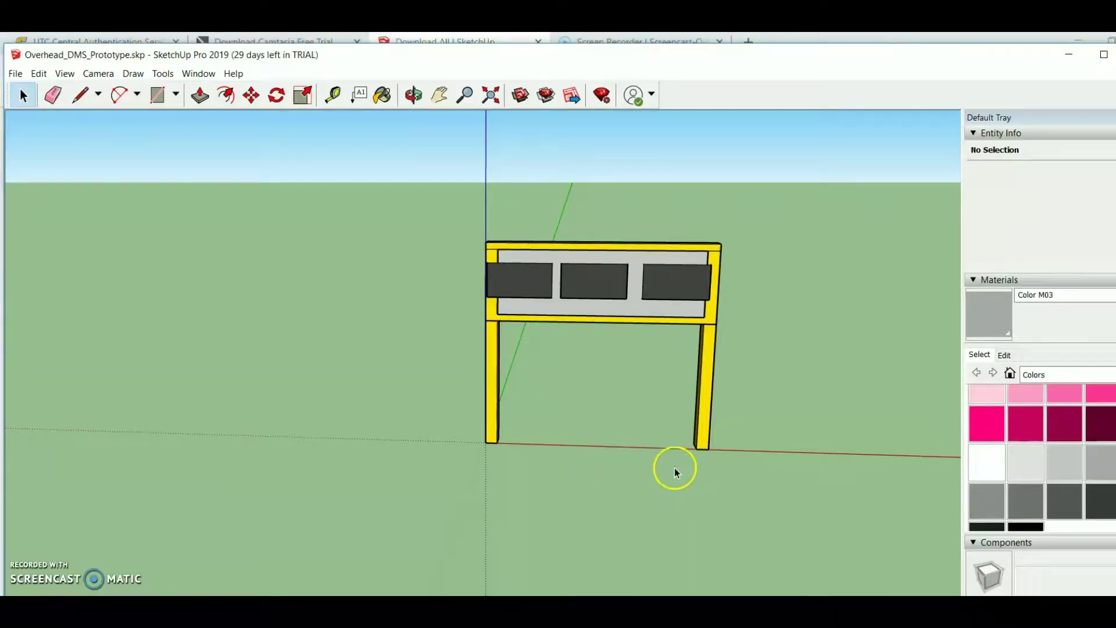
mouse_move(605, 610)
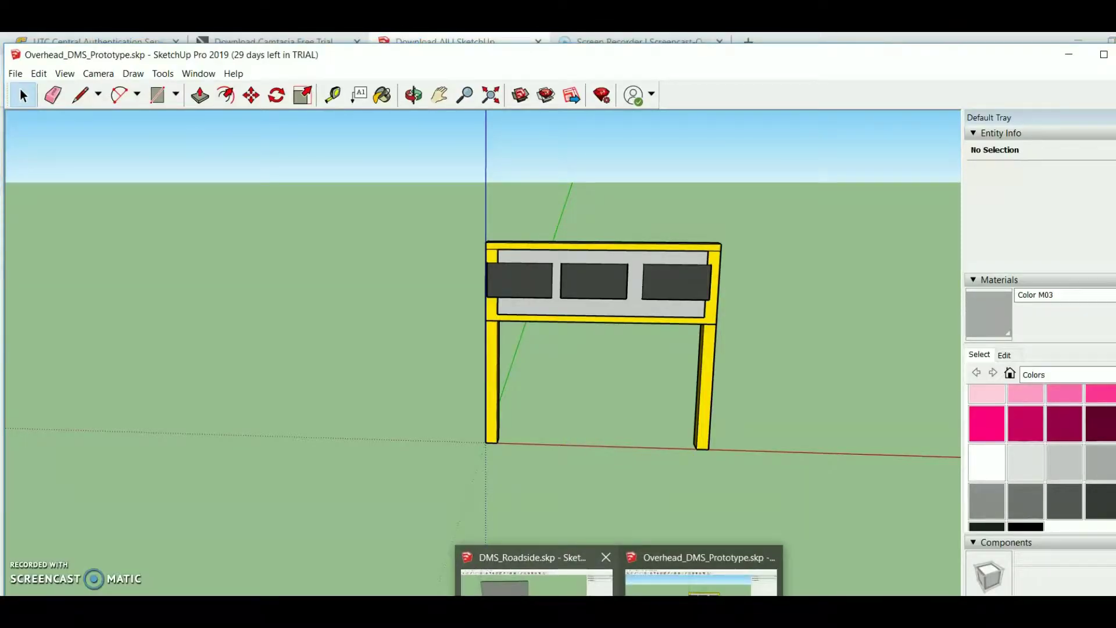
left_click(481, 553)
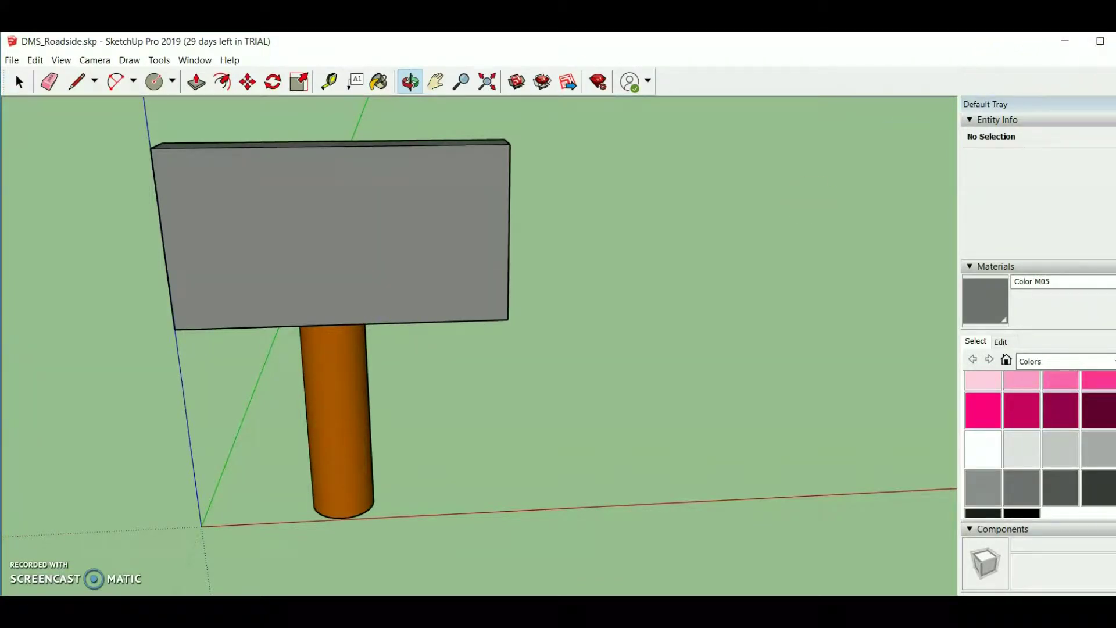
left_click(1065, 40)
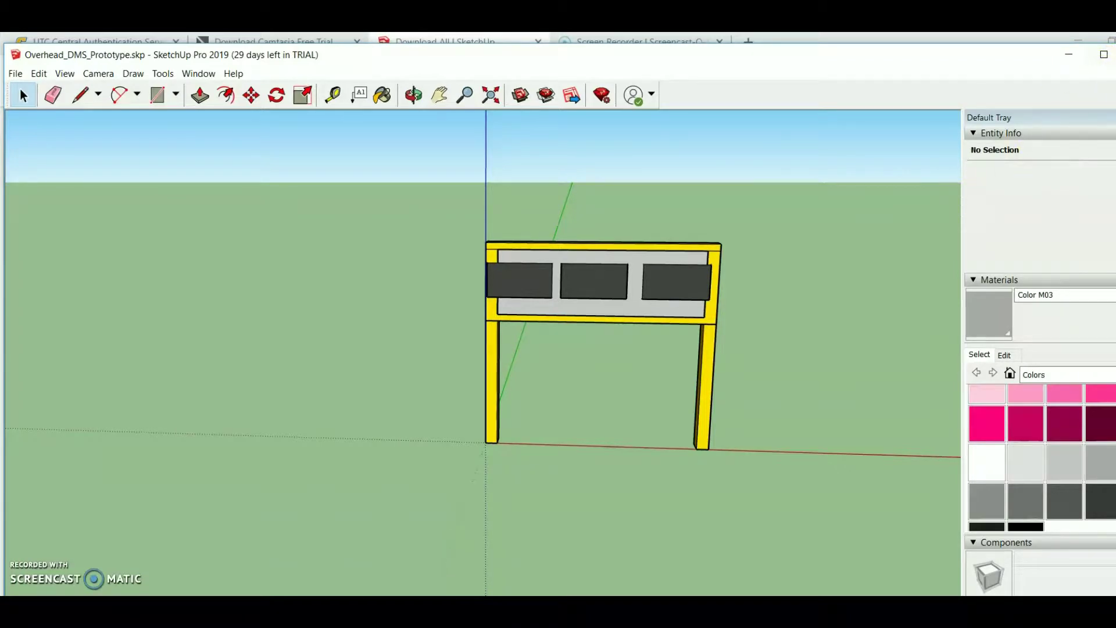
Step: Switch to Google Earth and follow I-24 to an open stretch of highway without model signs
left_click(599, 581)
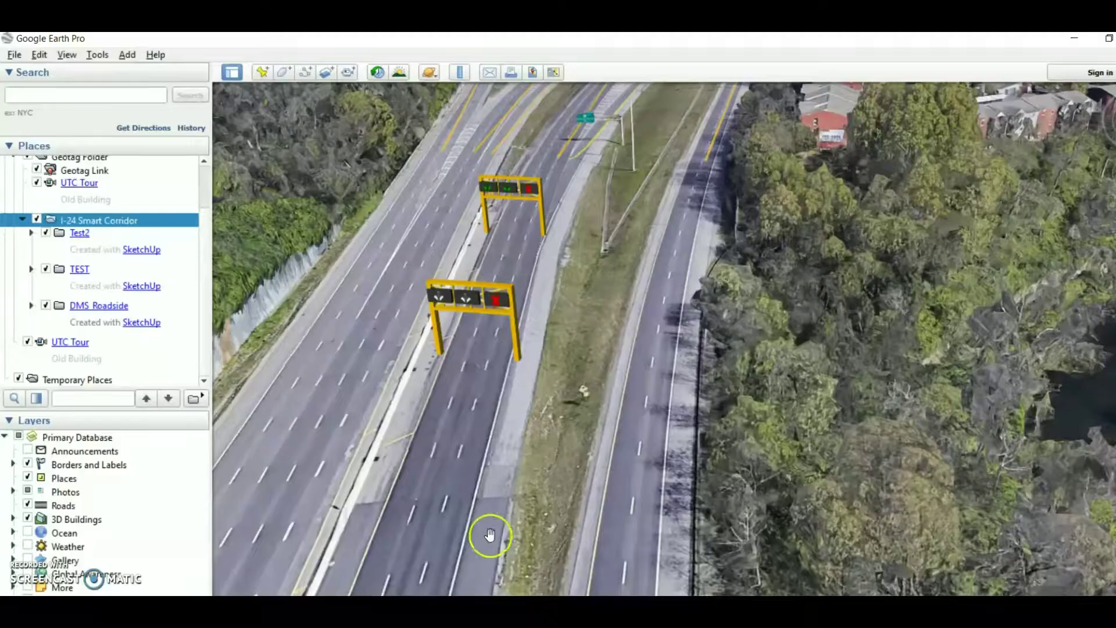
left_click_drag(488, 533, 657, 232)
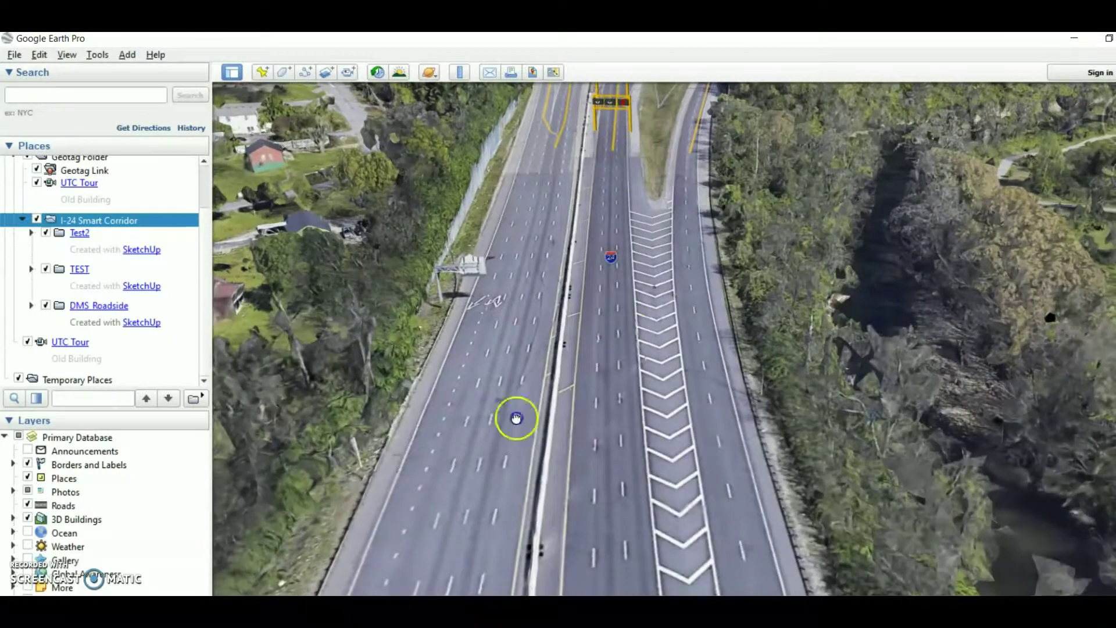
left_click_drag(516, 419, 633, 167)
left_click_drag(733, 506, 553, 309)
left_click(515, 469)
left_click(583, 496)
left_click_drag(576, 502, 678, 512)
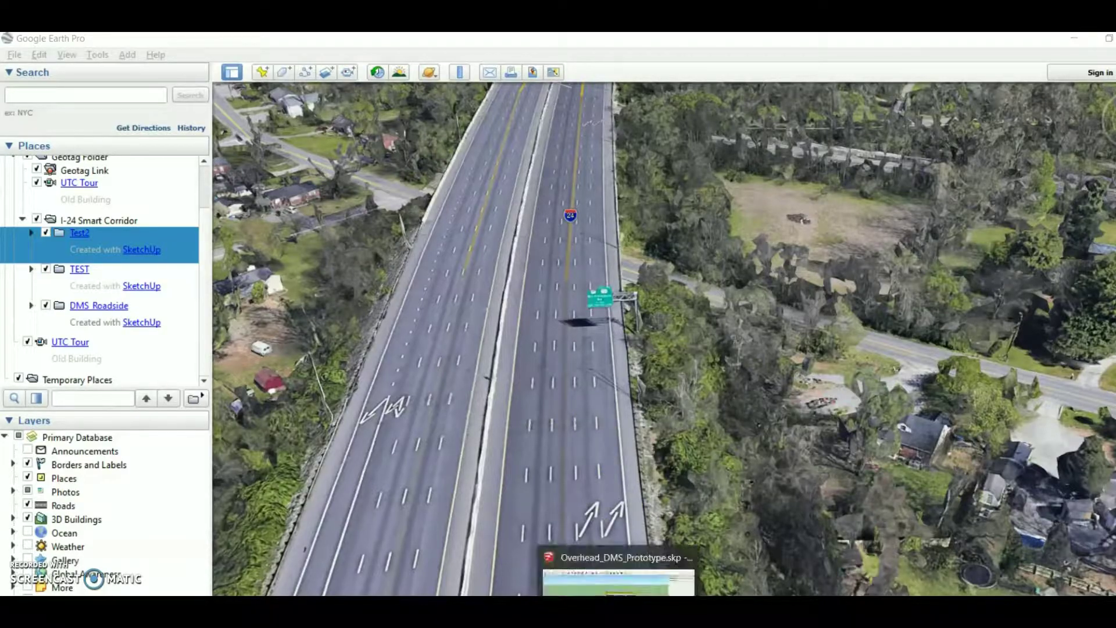
Step: Switch to the SketchUp window, start a new model and delete the default human figure
left_click(616, 575)
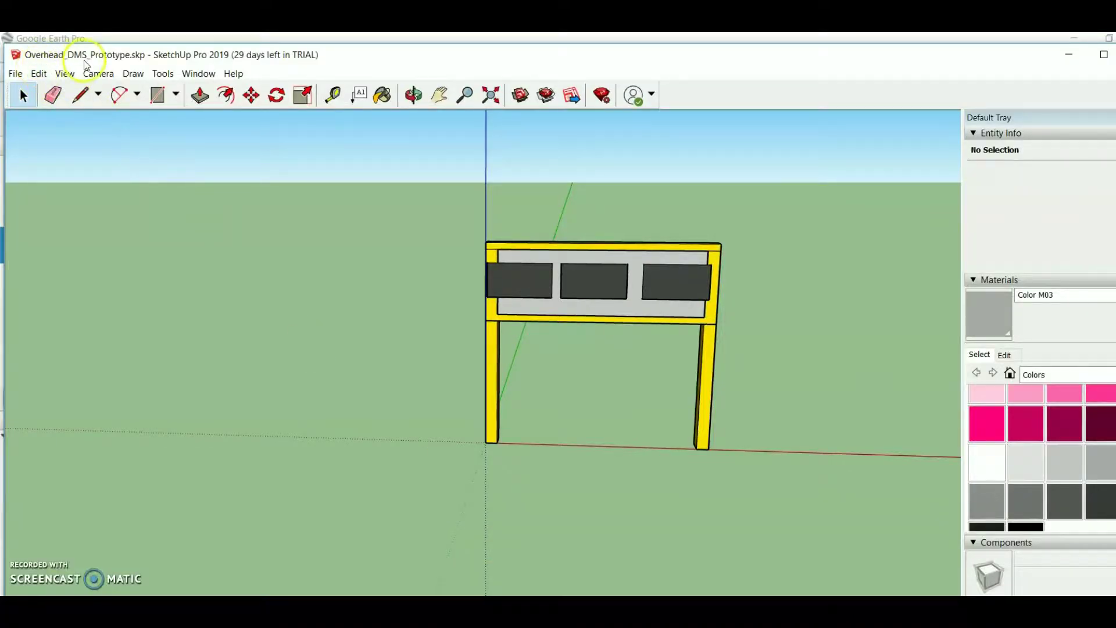
left_click_drag(353, 56, 415, 55)
left_click(78, 74)
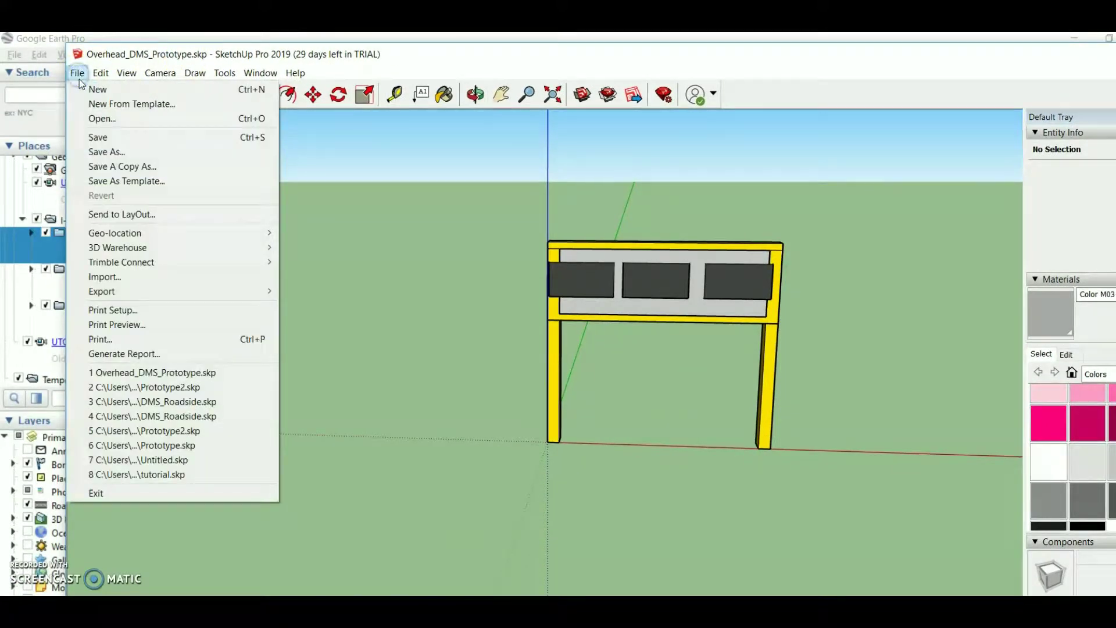
left_click(93, 89)
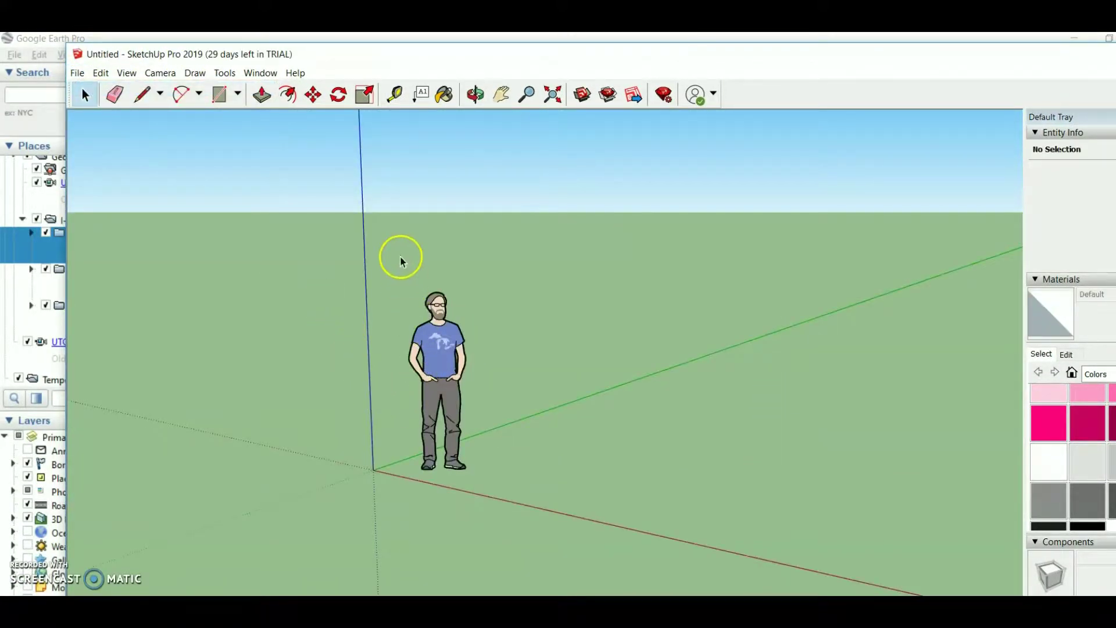
left_click_drag(395, 268, 505, 504)
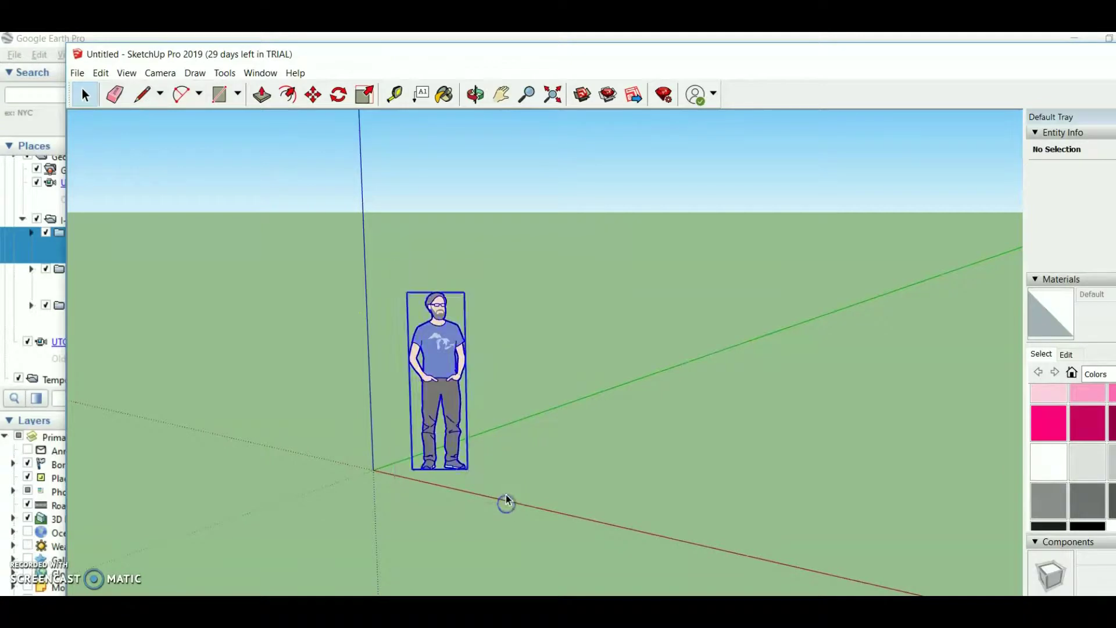
key("Delete")
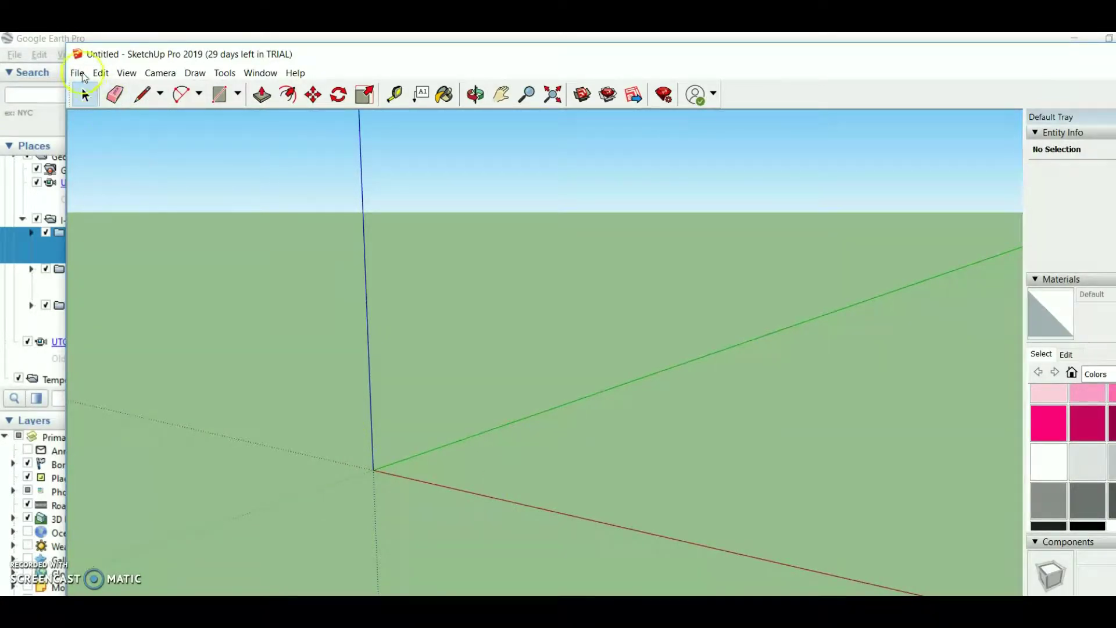
Step: Open the Add Location map for the model's geo-location and bring I-24 near Glenrose Ave into its centre
left_click(78, 72)
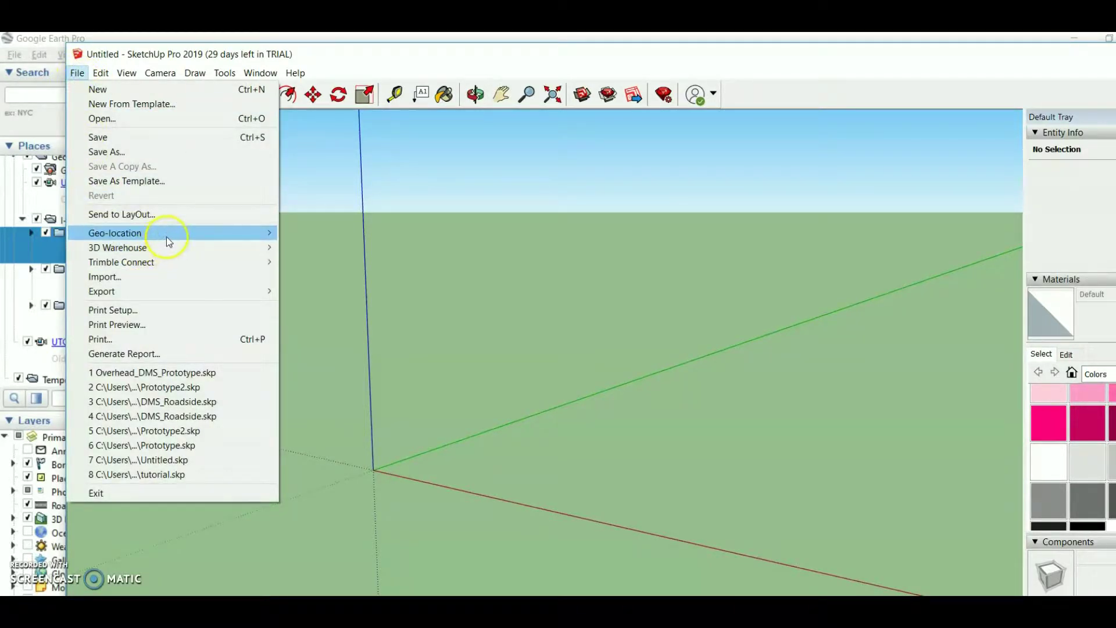
mouse_move(280, 234)
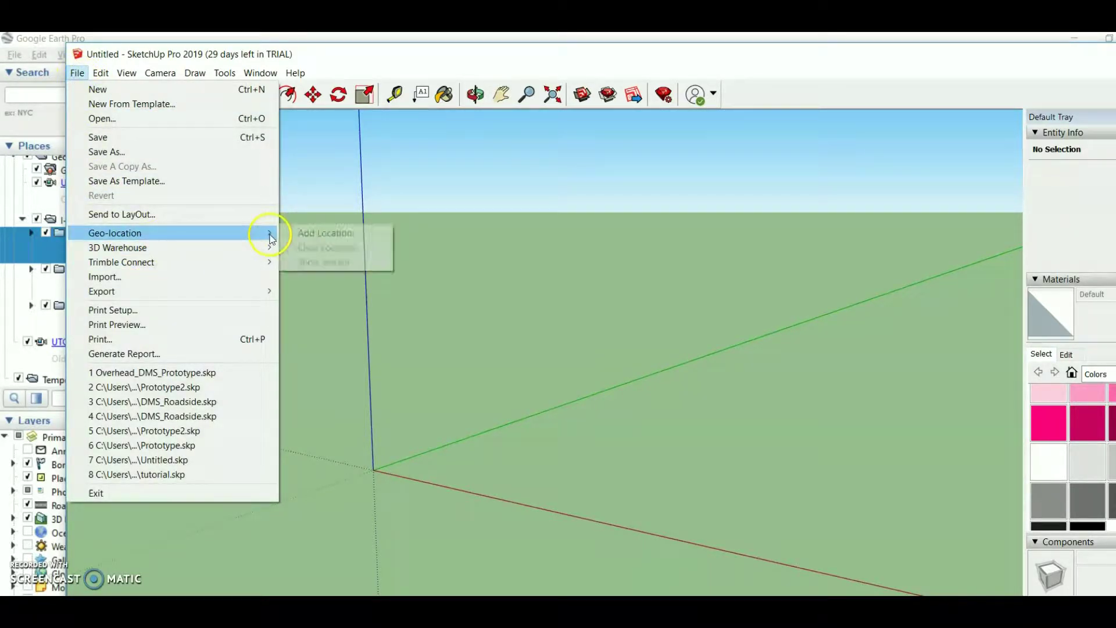
left_click(318, 236)
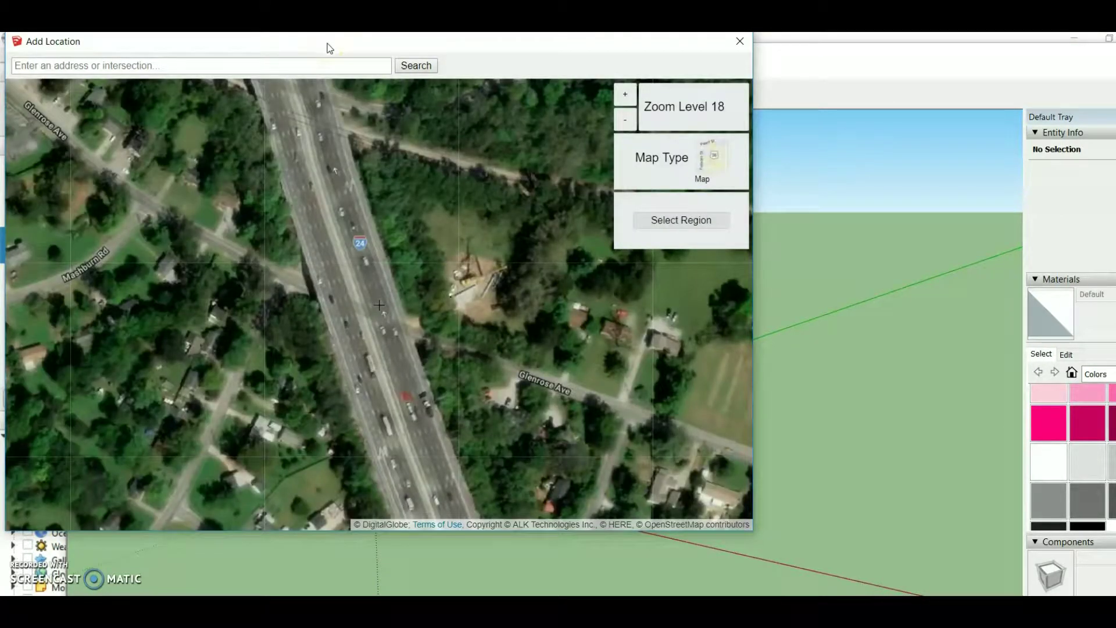
left_click_drag(330, 48, 365, 66)
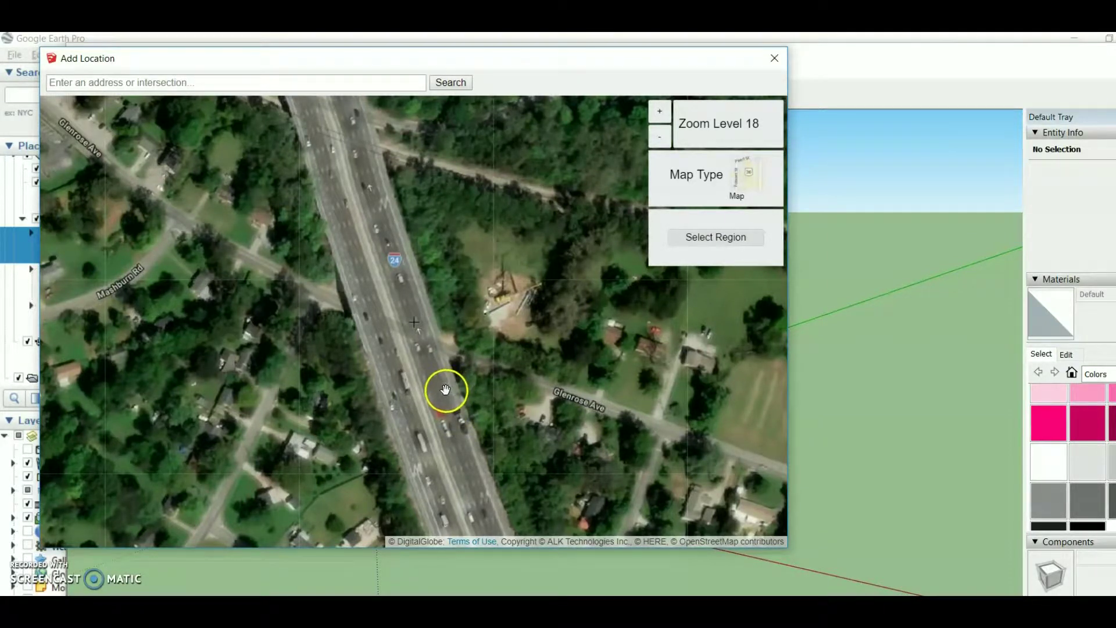
left_click_drag(452, 428, 402, 336)
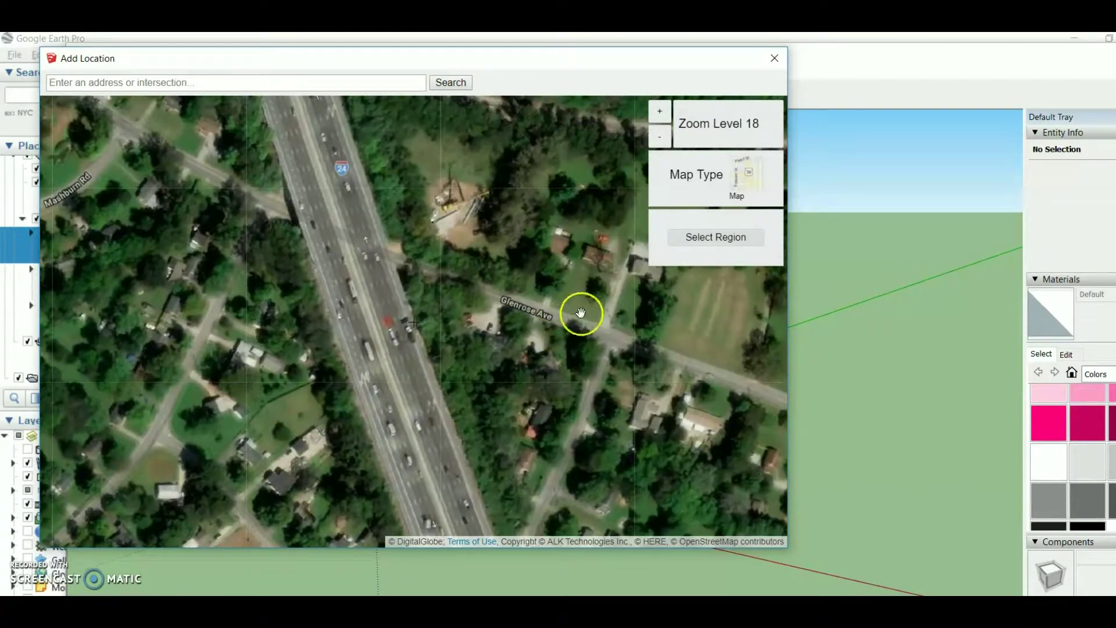
Step: Examine the wider area around the I-24 site out to zoom level 13, and return to zoom level 18
left_click(658, 136)
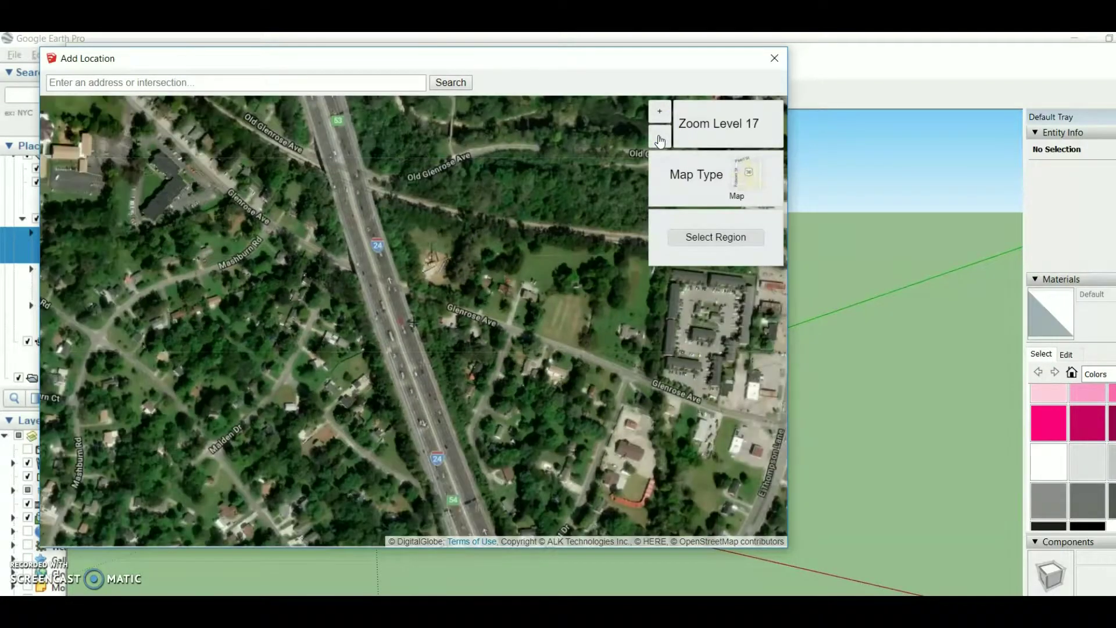
left_click(660, 135)
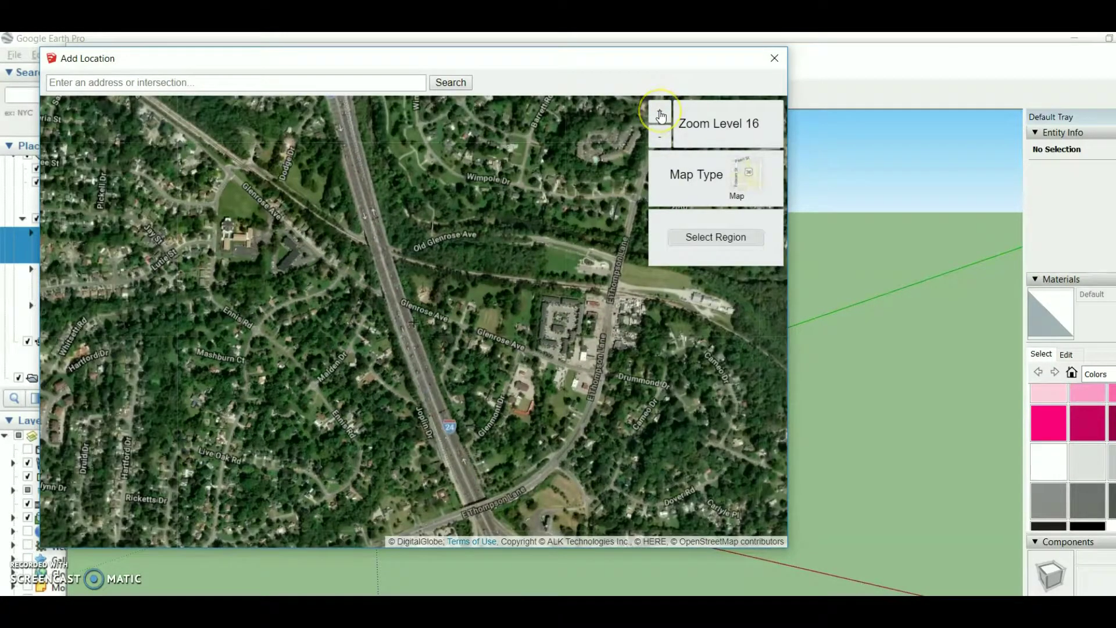
left_click(663, 140)
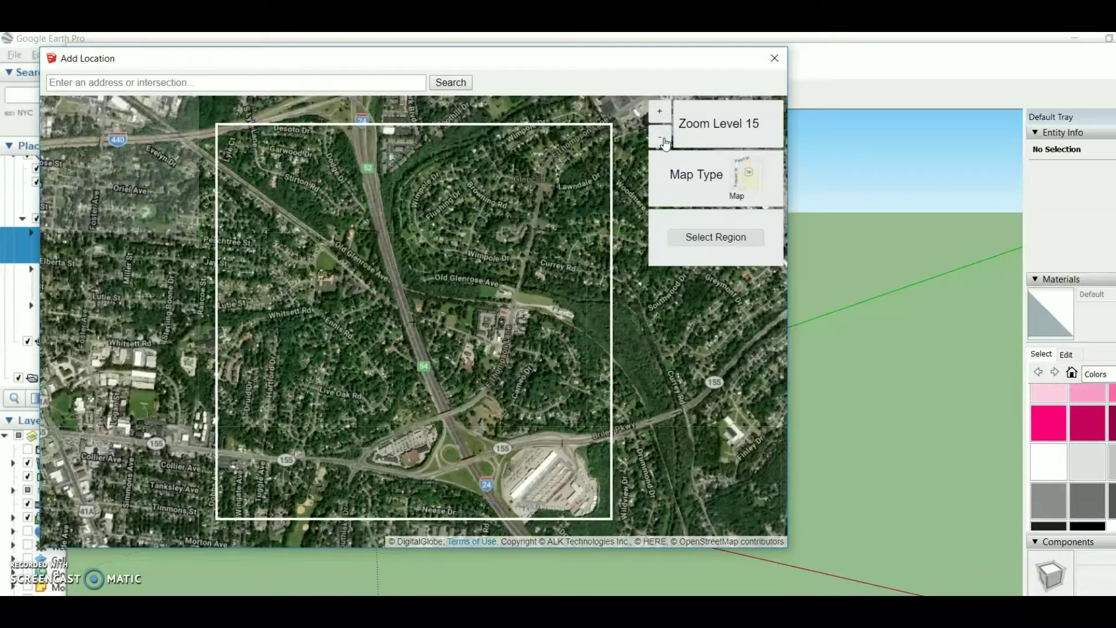
left_click(663, 139)
left_click(663, 140)
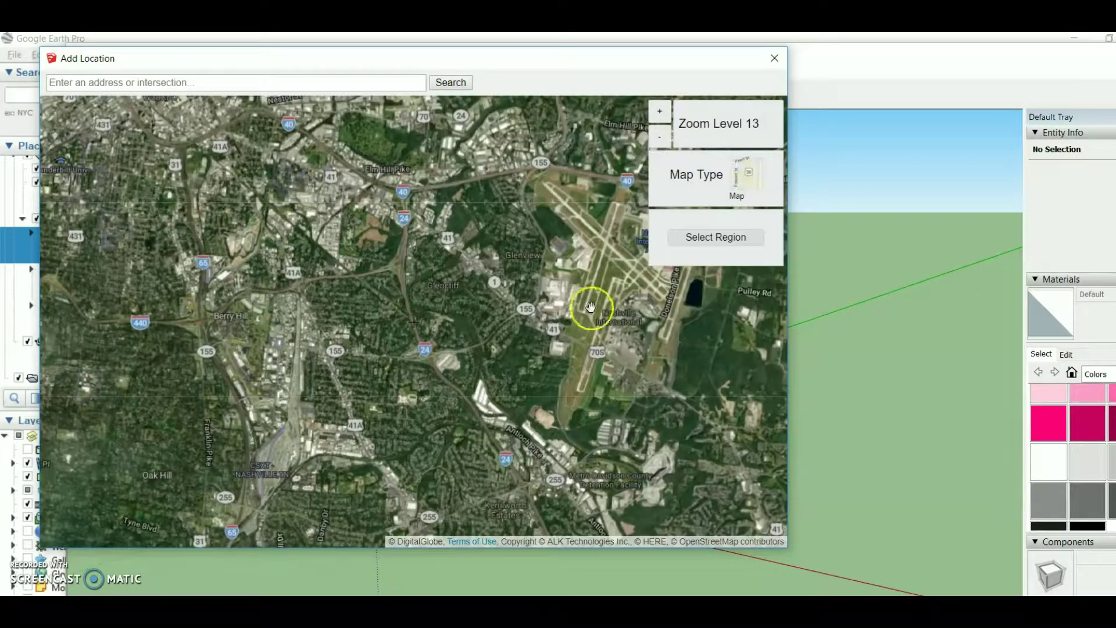
left_click(661, 115)
left_click(661, 115)
left_click(660, 115)
left_click(661, 115)
left_click(661, 115)
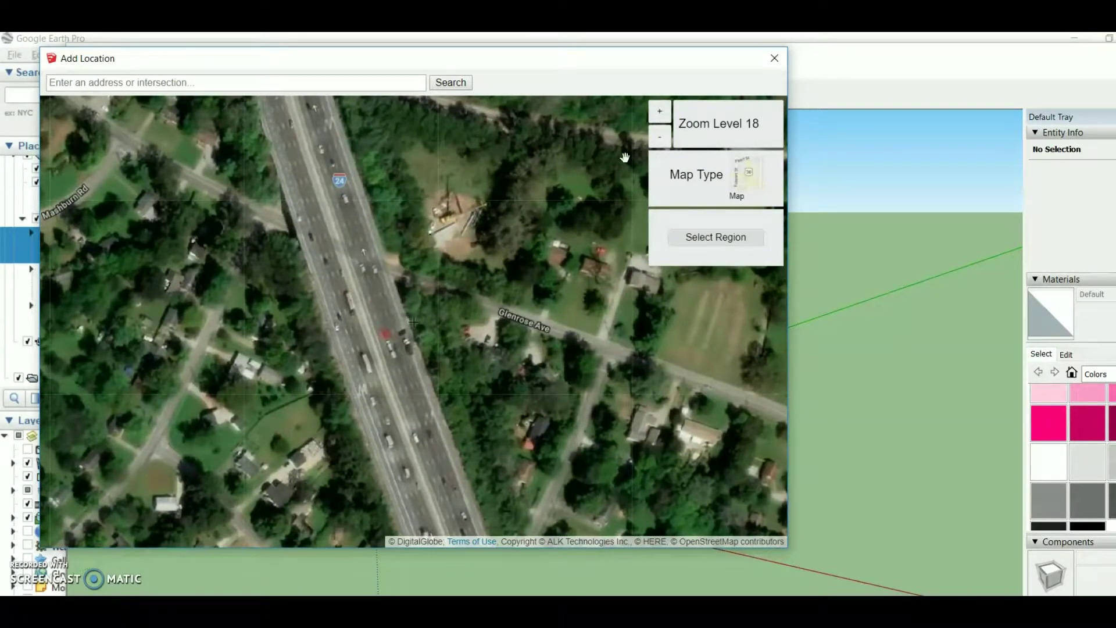
Step: Select a small map region across the I-24 lanes just south of Glenrose Ave and import it into the model
left_click_drag(445, 425, 435, 366)
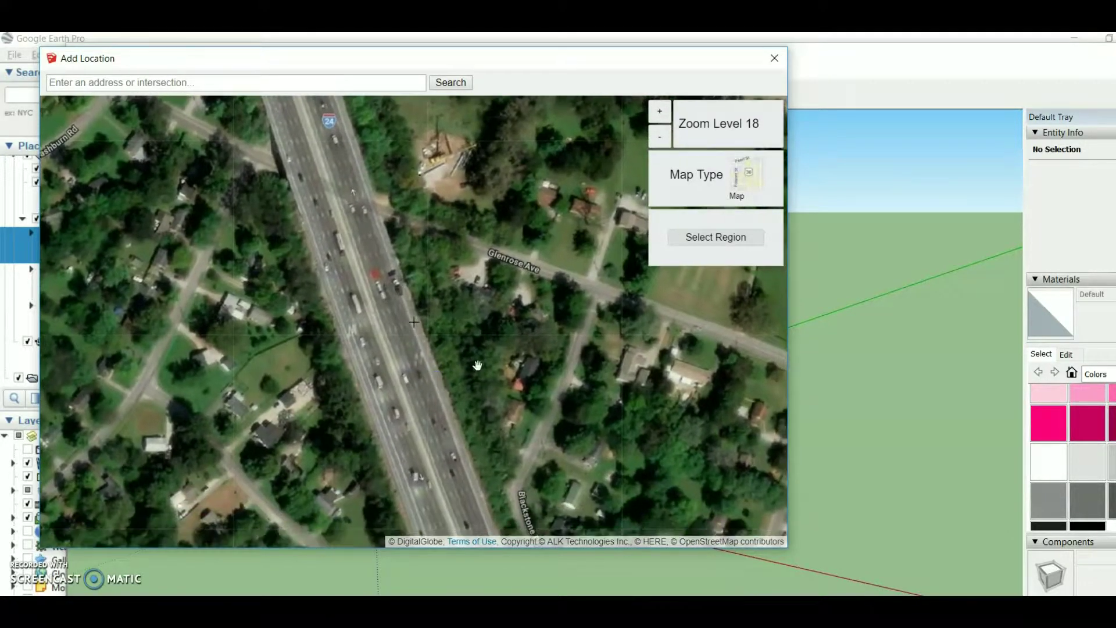
left_click(704, 238)
left_click_drag(89, 149, 325, 272)
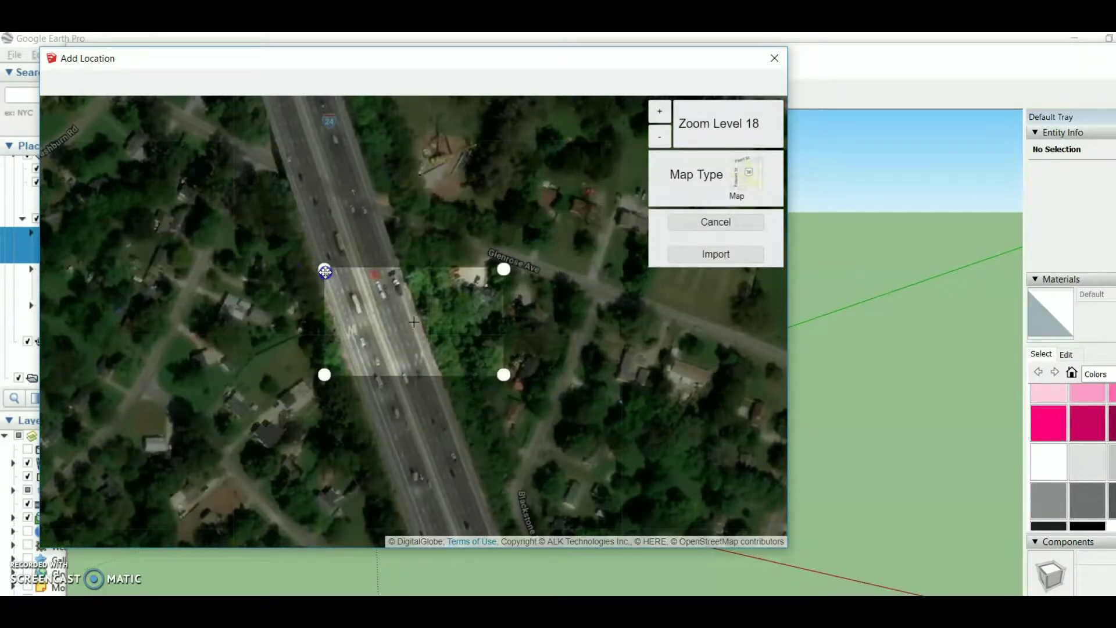
mouse_move(451, 344)
left_mouse_down()
mouse_move(419, 331)
mouse_move(461, 333)
mouse_move(449, 325)
mouse_move(455, 339)
left_mouse_up()
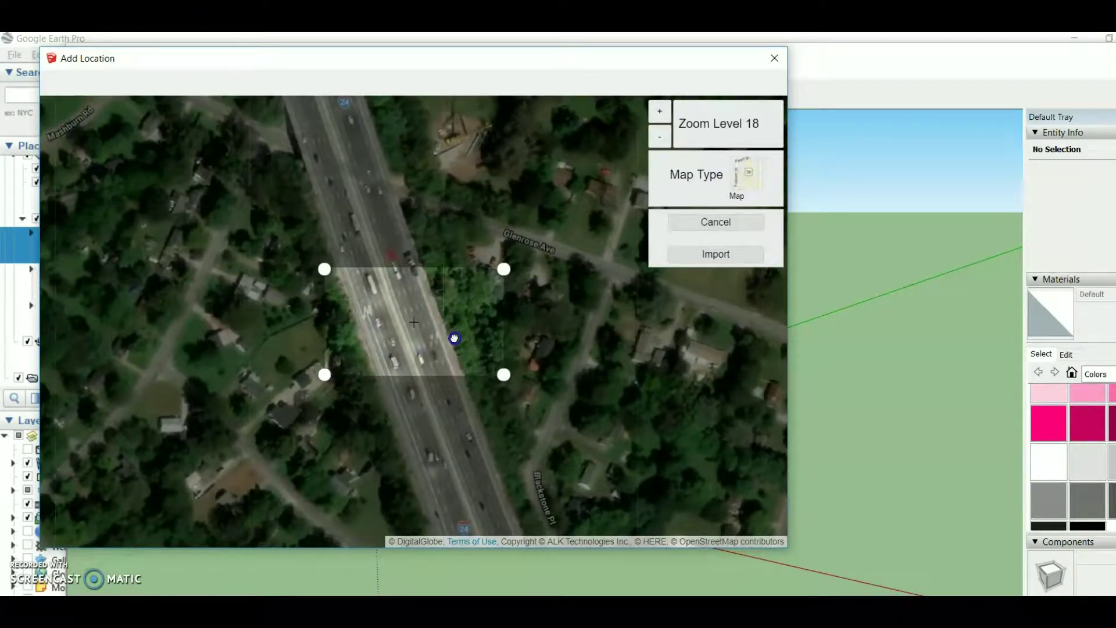
left_click_drag(513, 278, 492, 271)
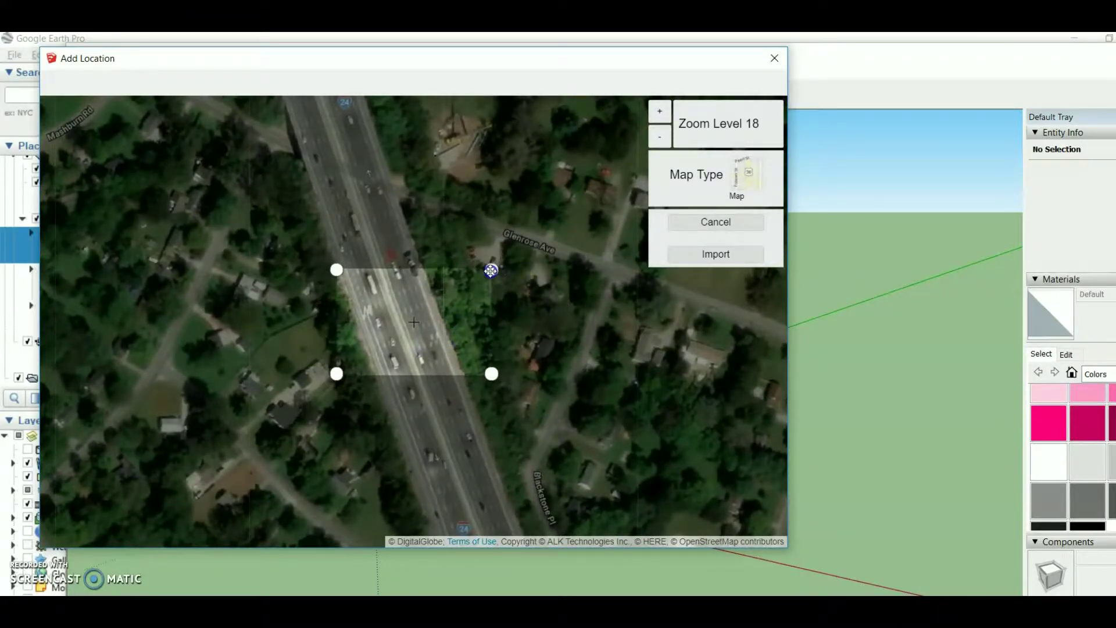
left_click(716, 255)
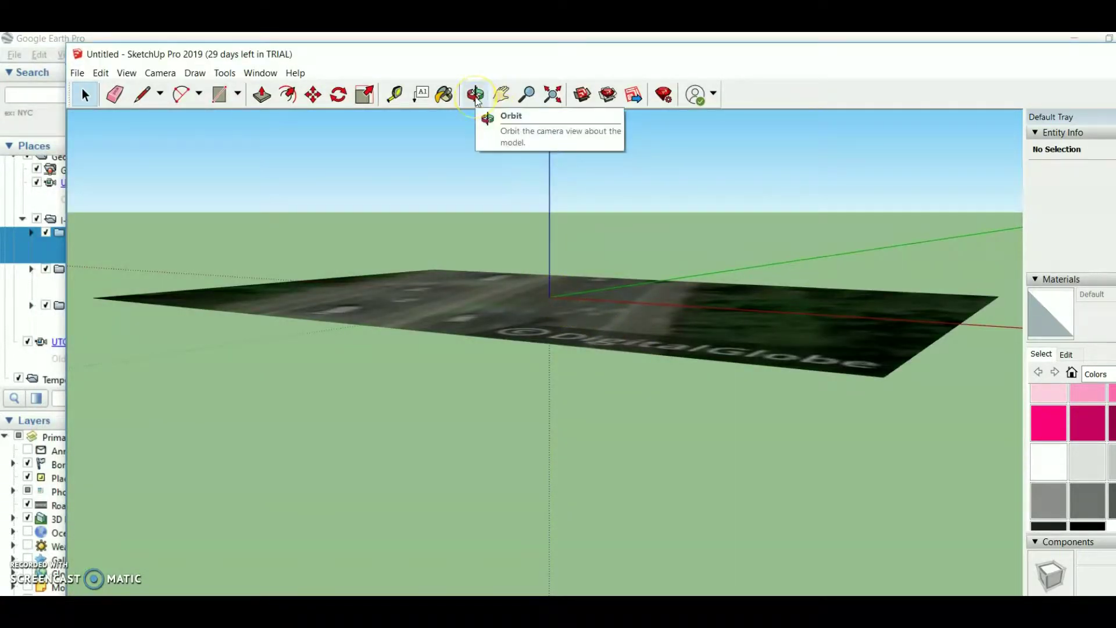
Step: Re-place the drawing axes with the origin on the I-24 median edge, red axis across the adjacent lanes and green axis along the road
left_click(475, 94)
mouse_move(648, 344)
left_mouse_down()
mouse_move(636, 349)
mouse_move(628, 449)
mouse_move(550, 361)
mouse_move(481, 378)
mouse_move(608, 492)
mouse_move(548, 469)
mouse_move(573, 498)
mouse_move(529, 344)
mouse_move(501, 311)
mouse_move(612, 290)
mouse_move(573, 281)
mouse_move(349, 314)
mouse_move(424, 333)
left_mouse_up()
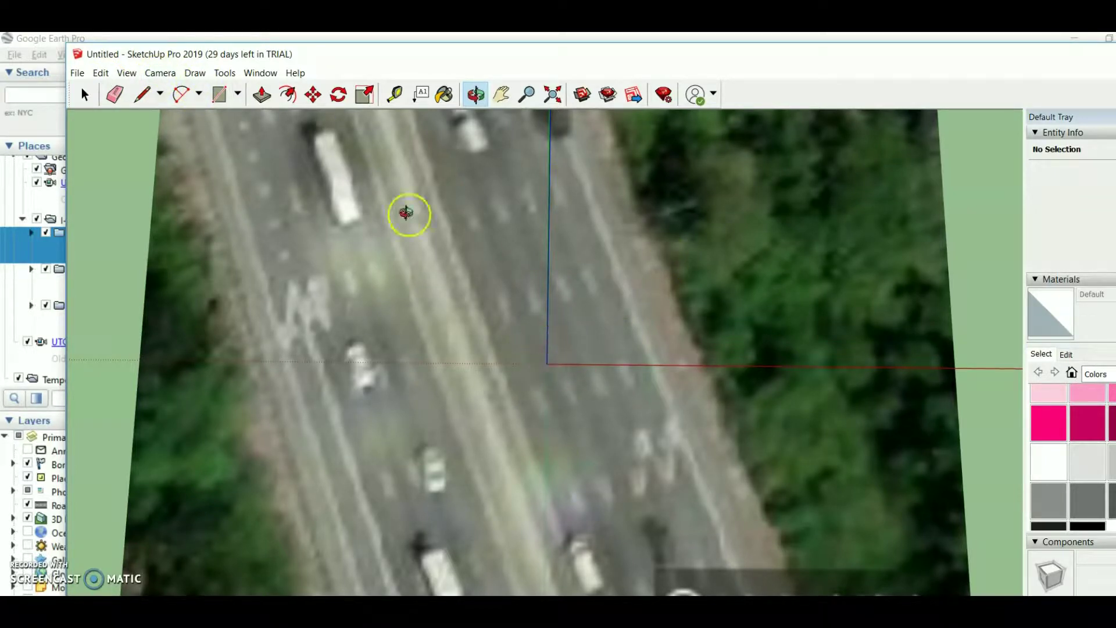
left_click(224, 73)
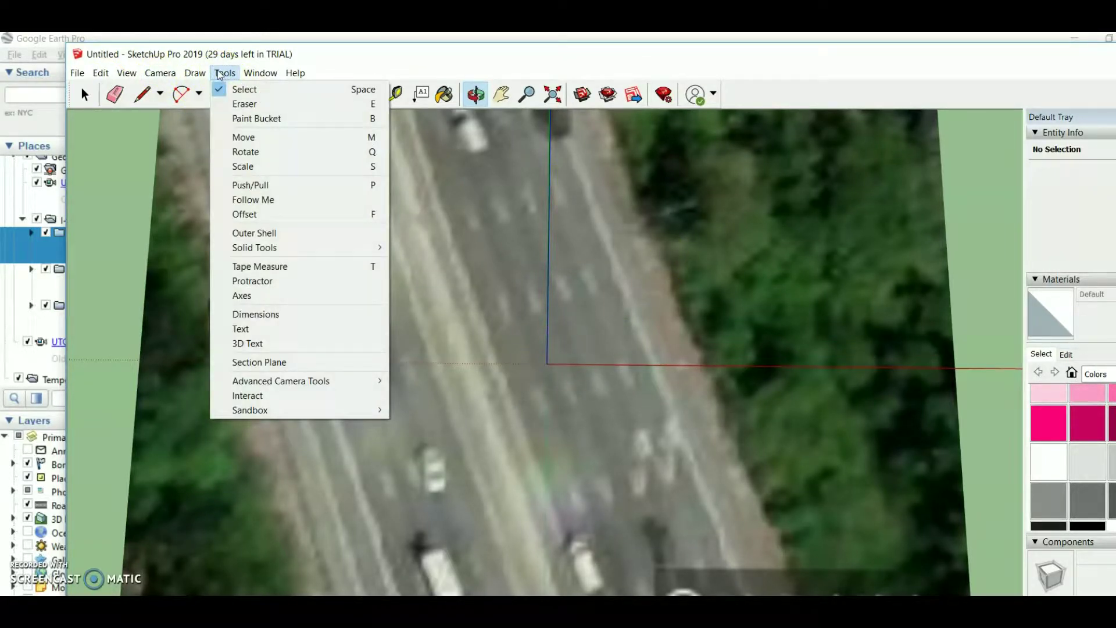
left_click(250, 295)
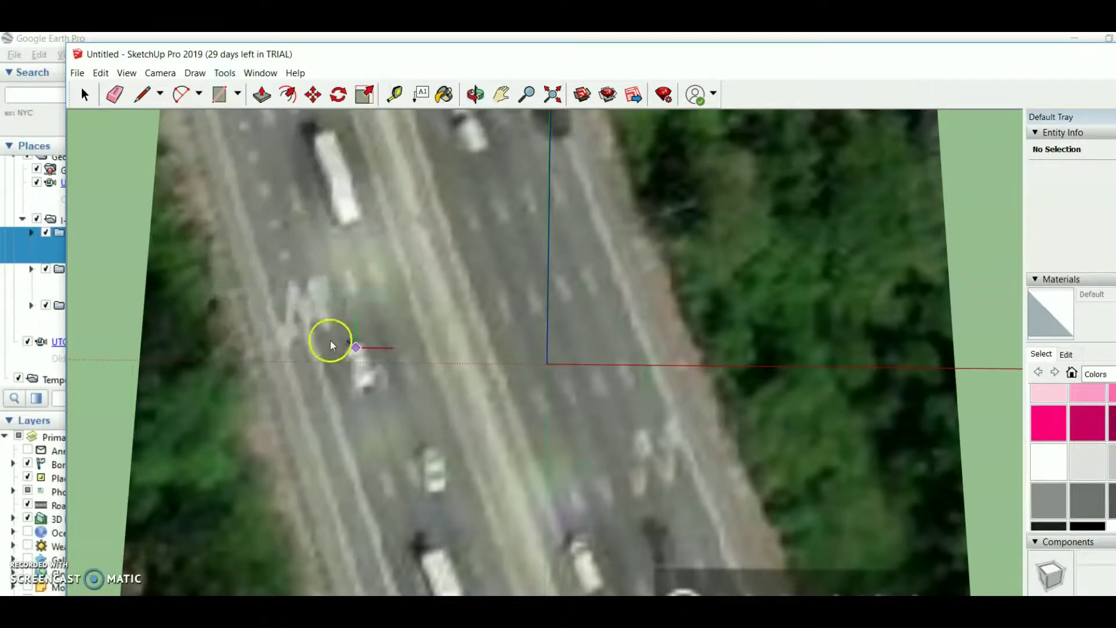
left_click(501, 375)
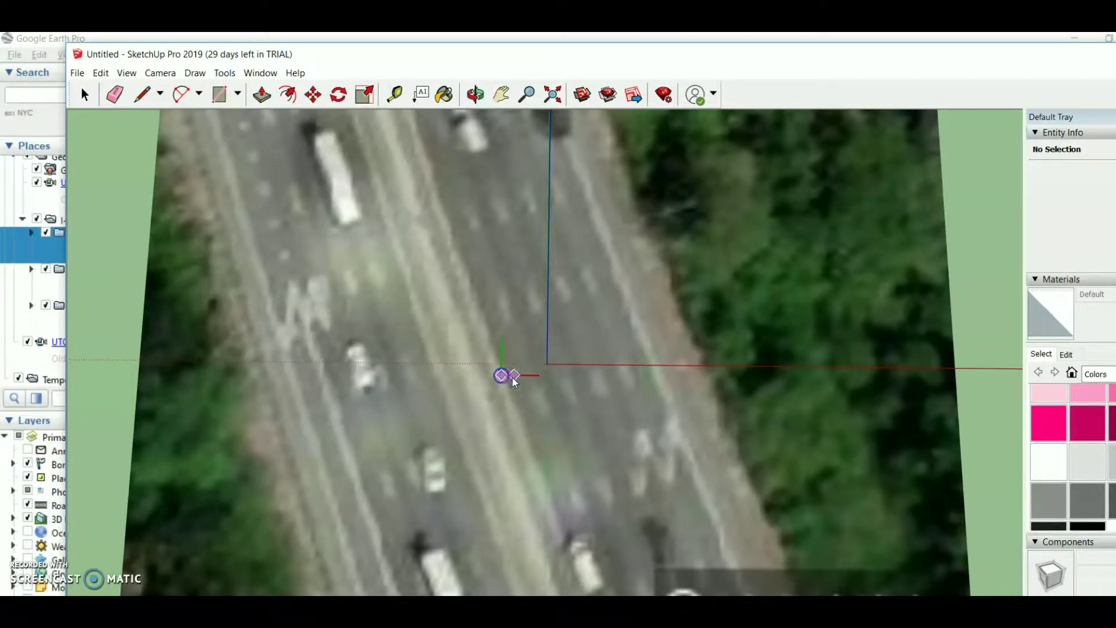
left_click(665, 331)
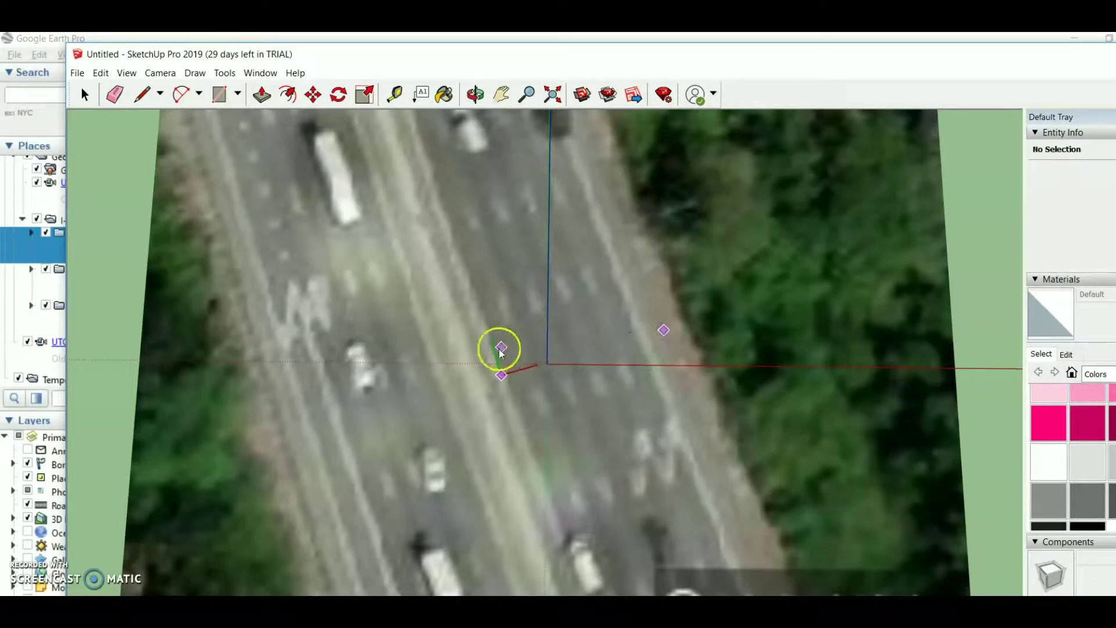
left_click(463, 263)
Step: Draw a narrow rectangle from the axes origin along the red axis, spanning the lanes to the outer shoulder
key("o")
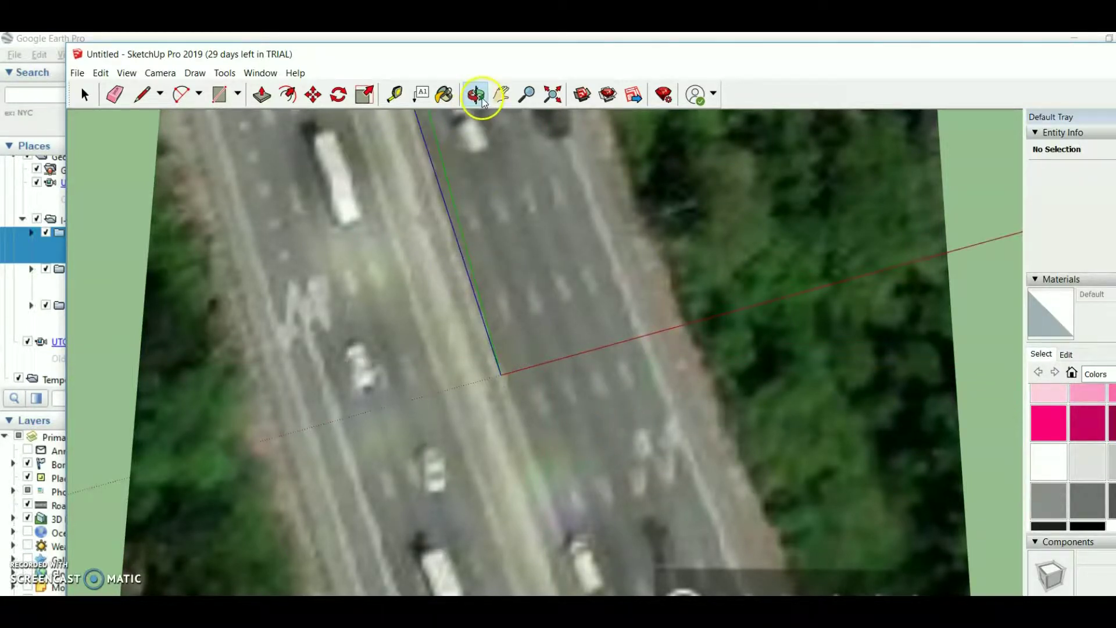
left_click_drag(605, 376, 558, 452)
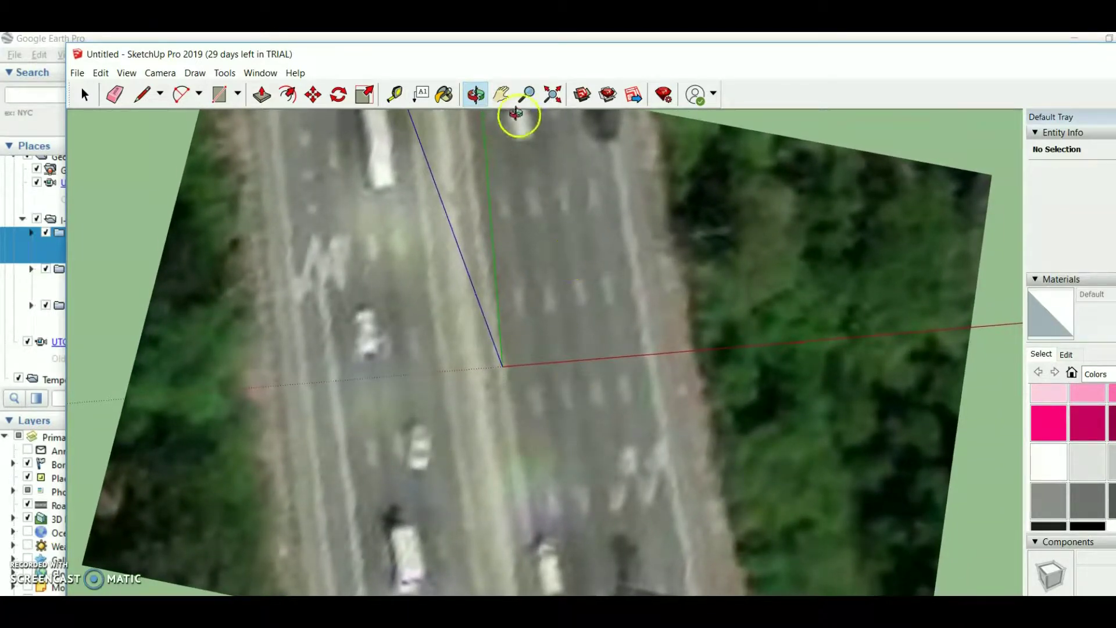
left_click_drag(534, 200, 567, 289)
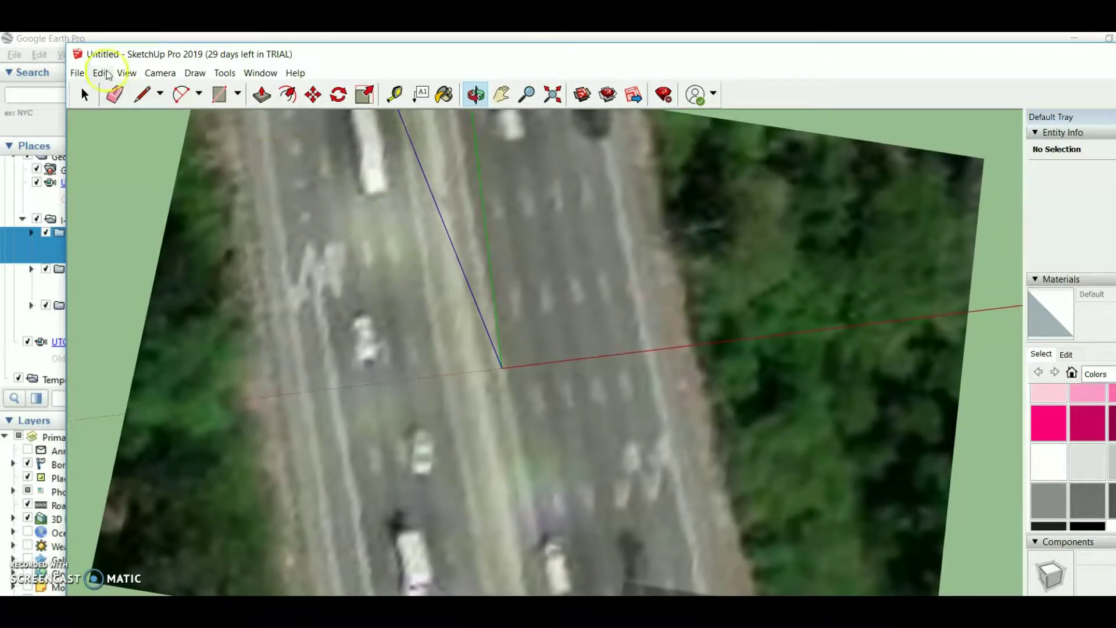
left_click(220, 95)
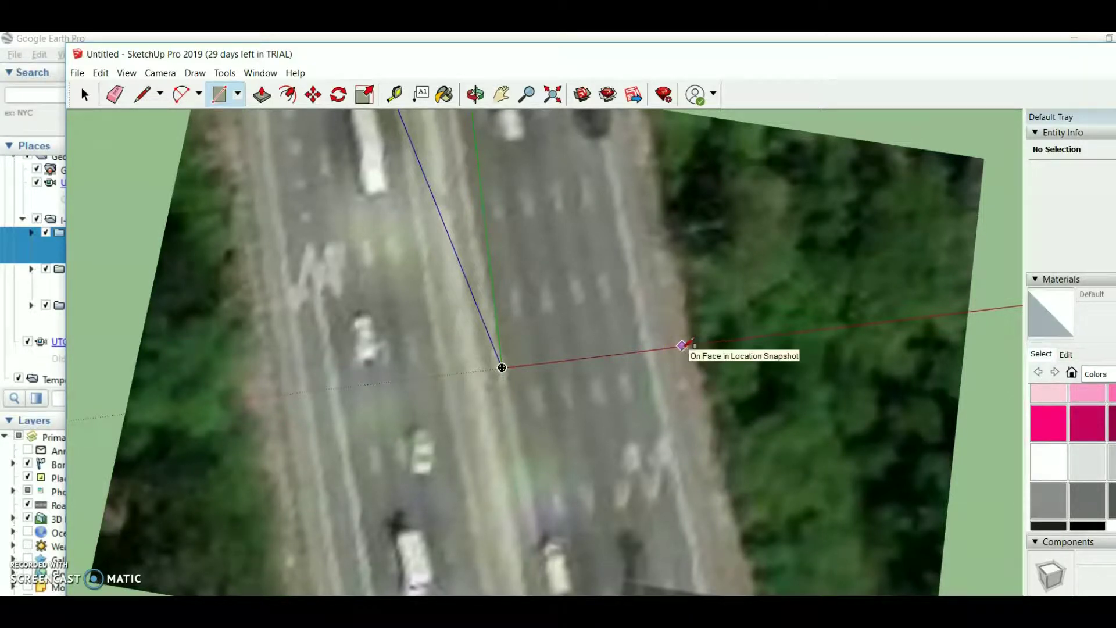
left_click(687, 346)
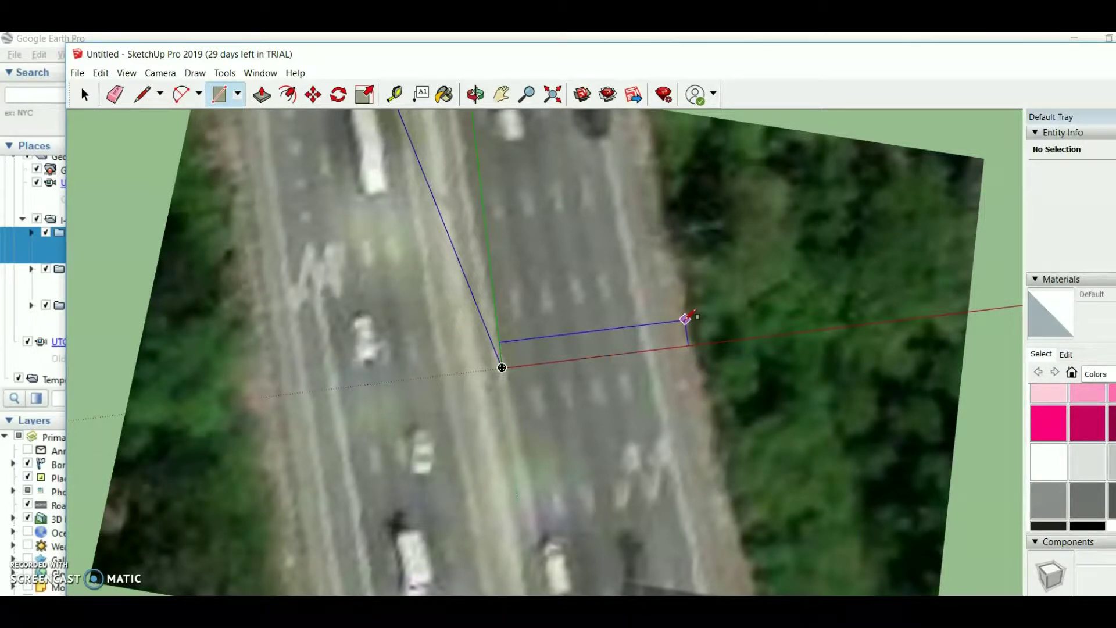
left_click(687, 319)
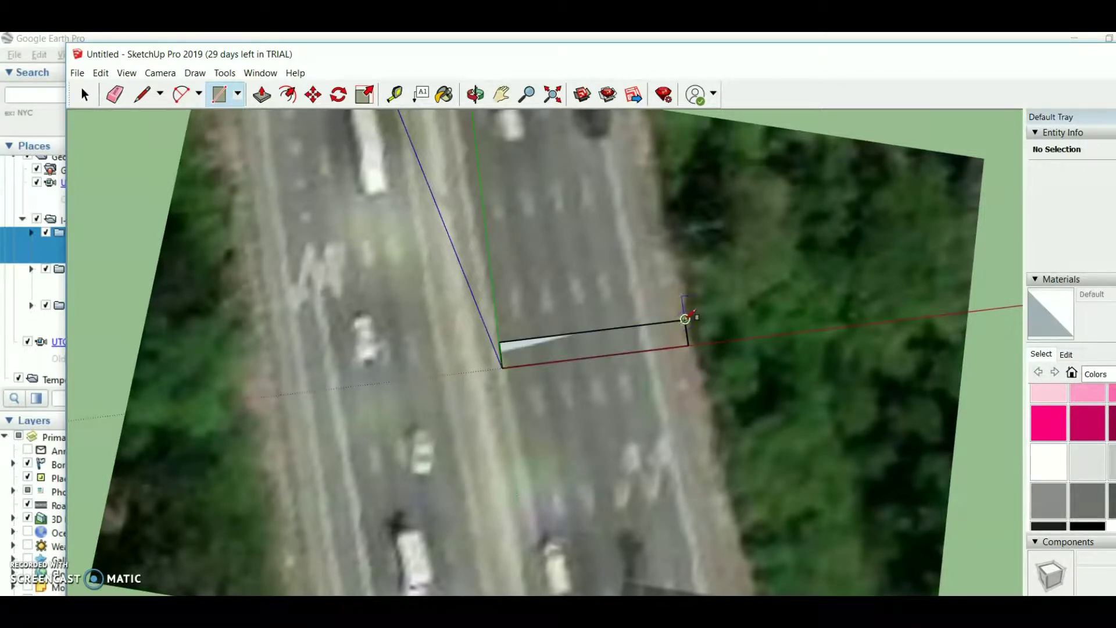
Step: Extrude the narrow rectangle upward with Push/Pull into a tall thin panel standing across the lanes
left_click(262, 95)
left_click(562, 342)
left_click_drag(544, 308, 527, 280)
left_click(476, 94)
left_click_drag(700, 528, 674, 260)
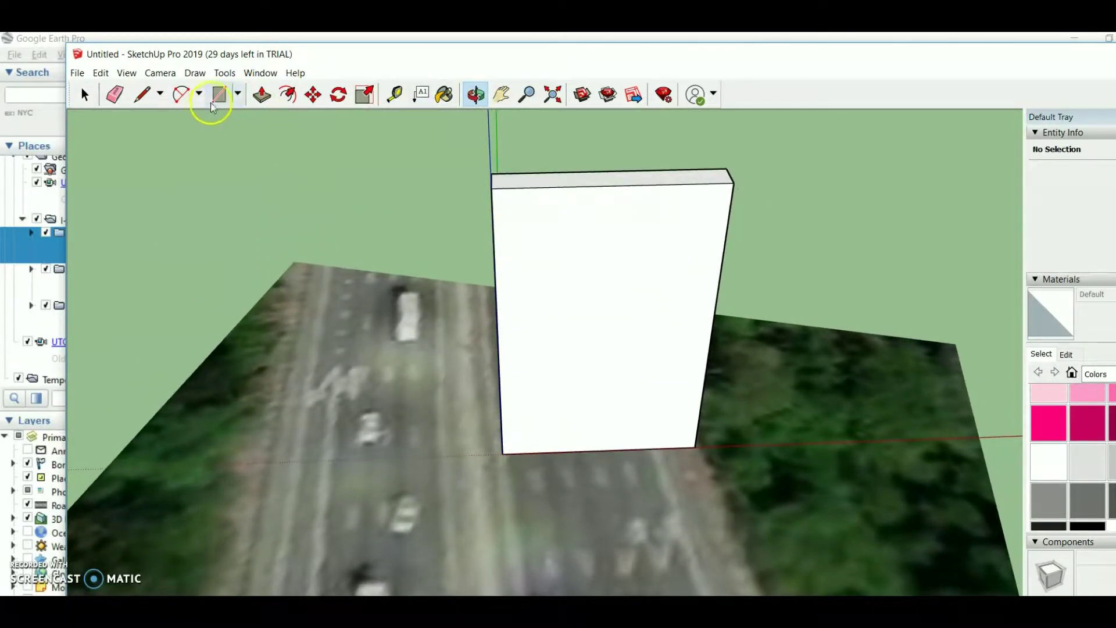
Step: Push the panel's top face down to reduce the panel to a bit under half its height
left_click(84, 95)
left_click(577, 182)
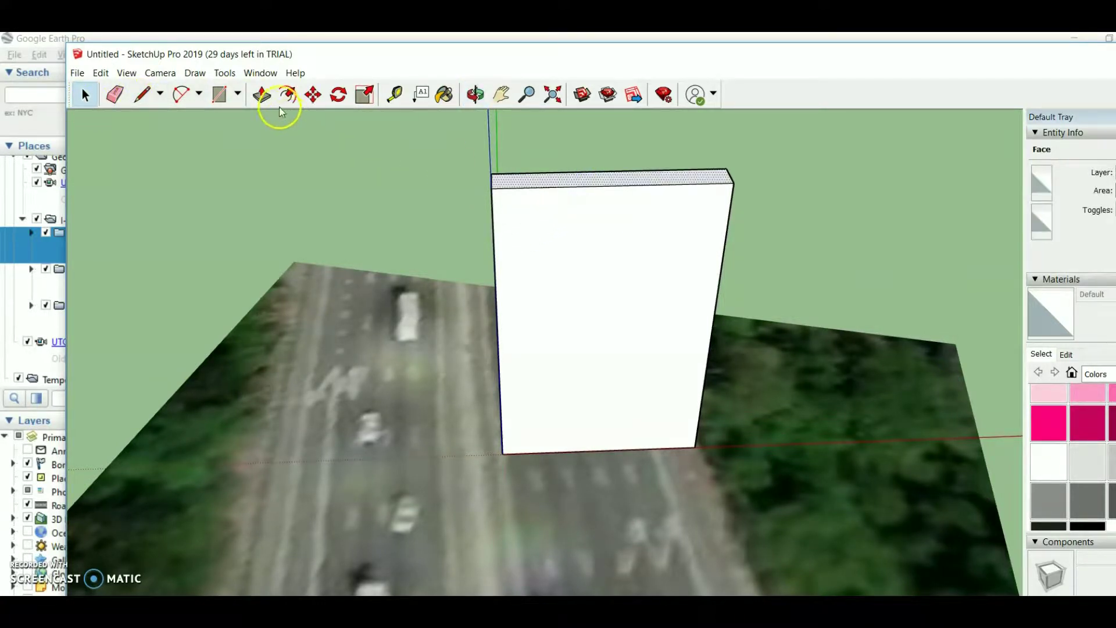
left_click(262, 94)
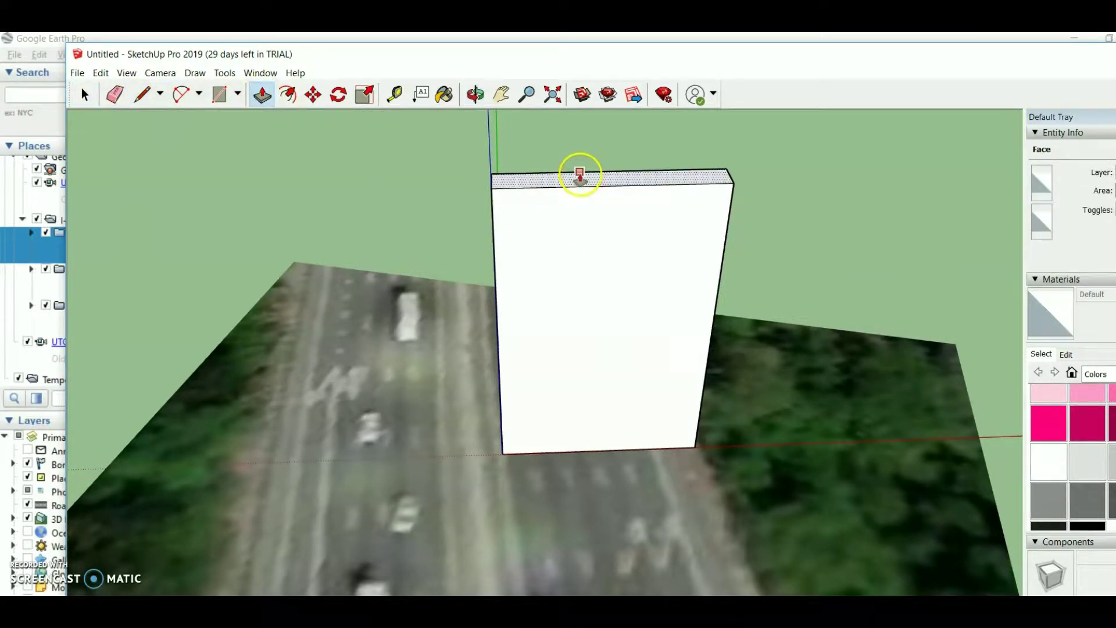
left_click_drag(580, 175, 584, 330)
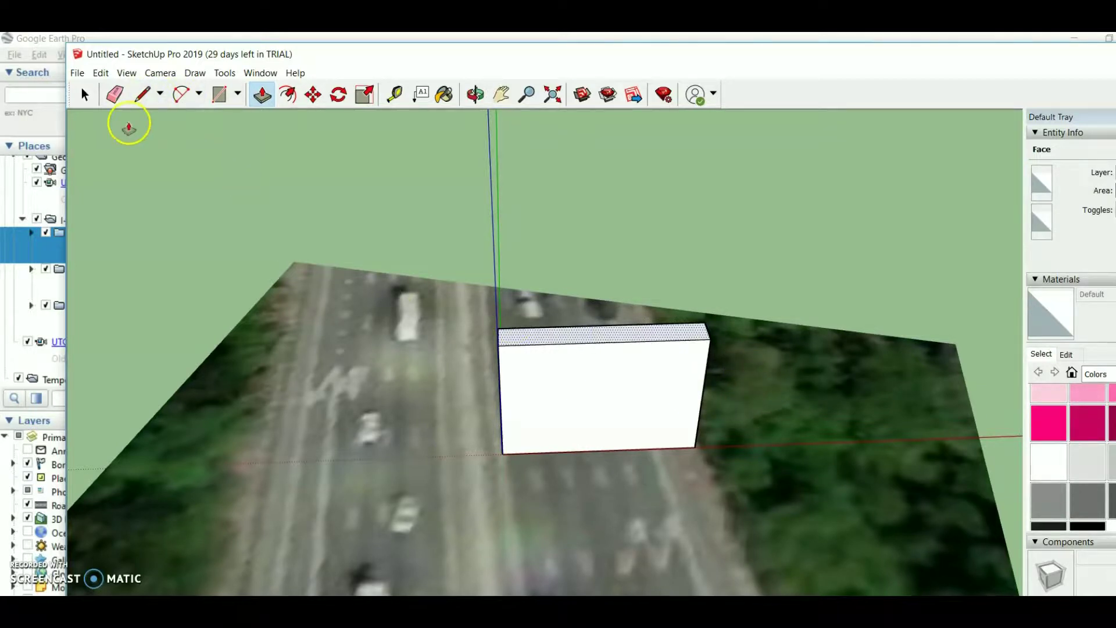
Step: Move the whole panel straight up the blue axis from its corner at the origin, leaving it raised clear above the road
left_click(84, 95)
left_click_drag(476, 321, 735, 503)
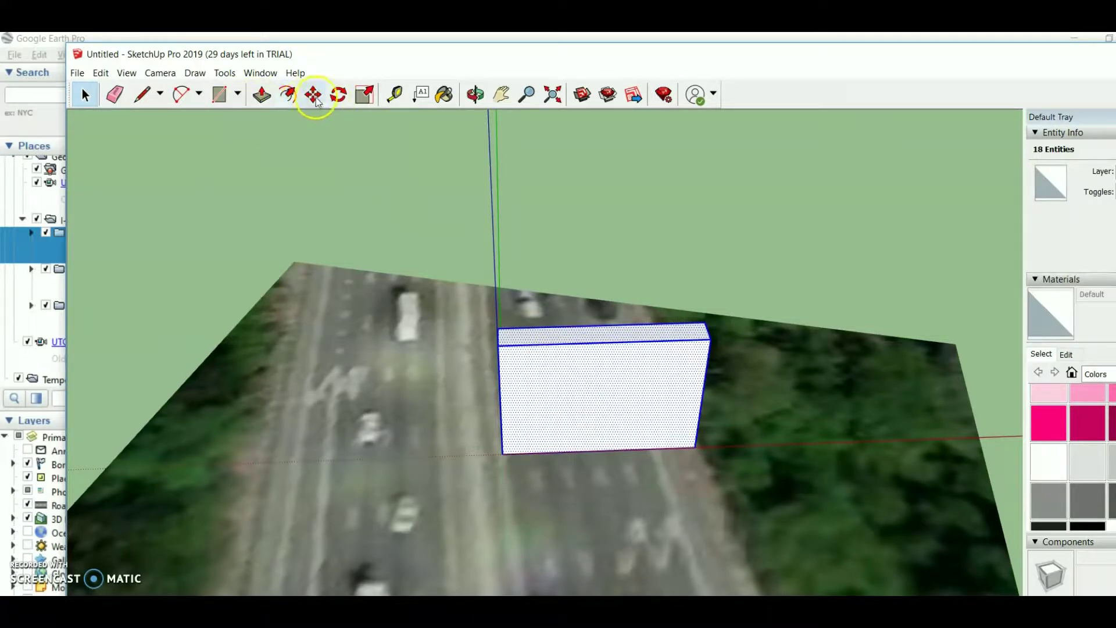
left_click(503, 455)
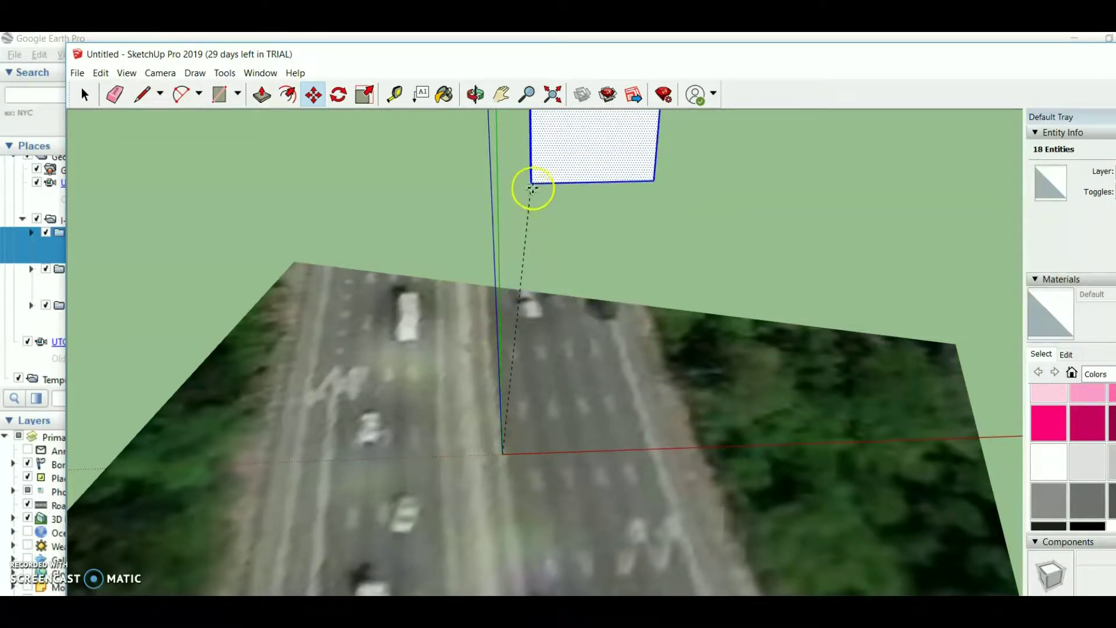
left_click(475, 95)
left_click_drag(576, 404, 516, 362)
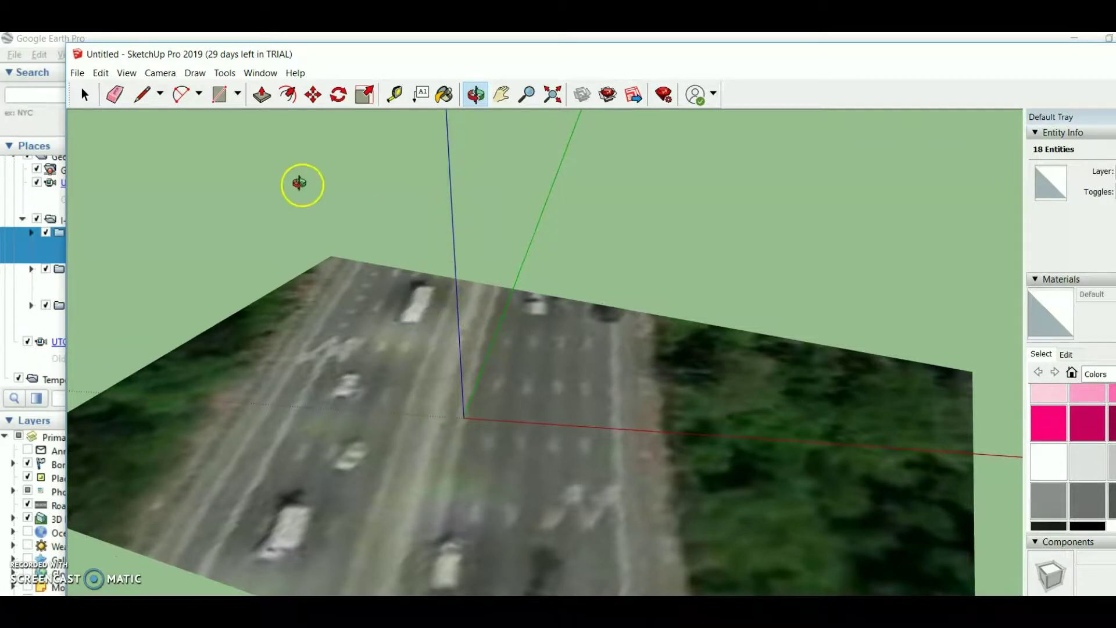
left_click(313, 94)
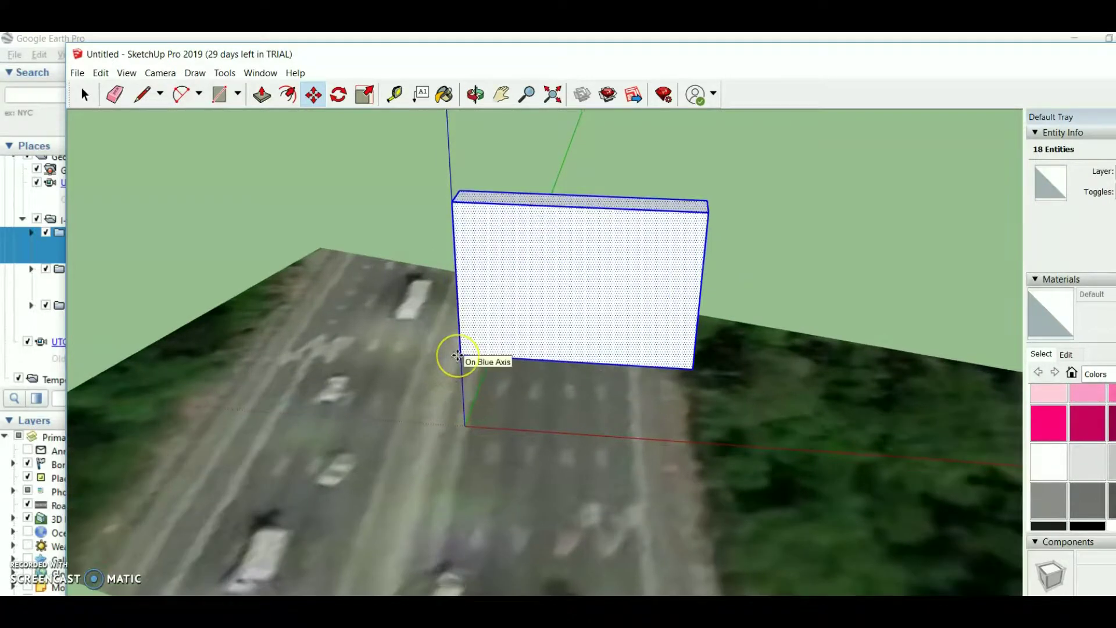
scroll(460, 354, "up", 2)
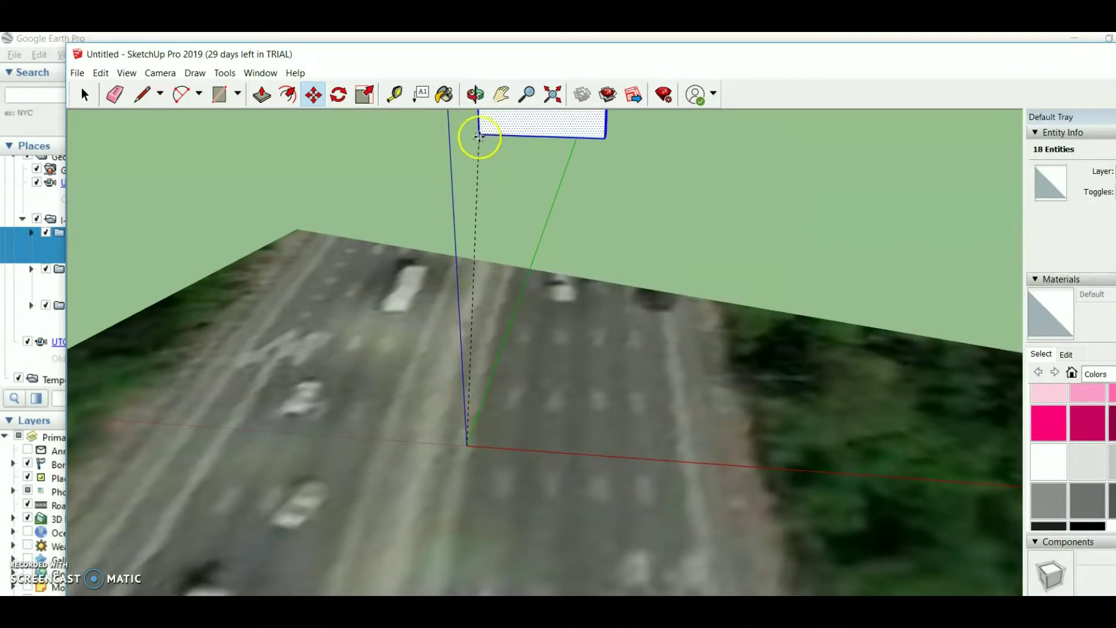
left_click(476, 94)
left_click_drag(476, 220, 506, 501)
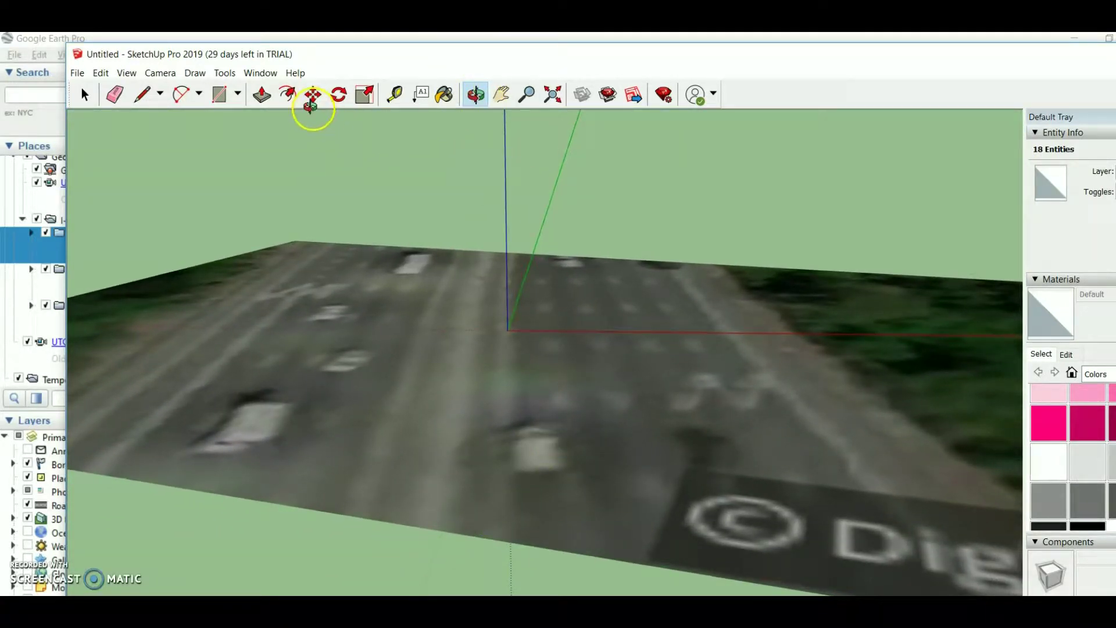
left_click(501, 95)
left_click_drag(526, 134, 519, 175)
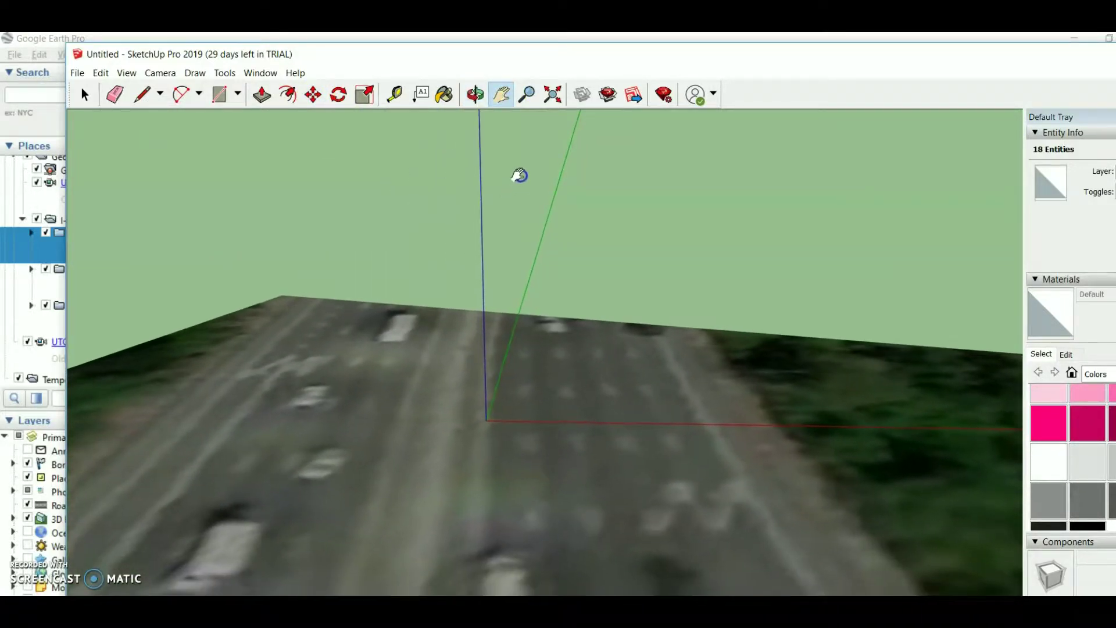
left_click(314, 95)
left_click_drag(478, 238, 486, 262)
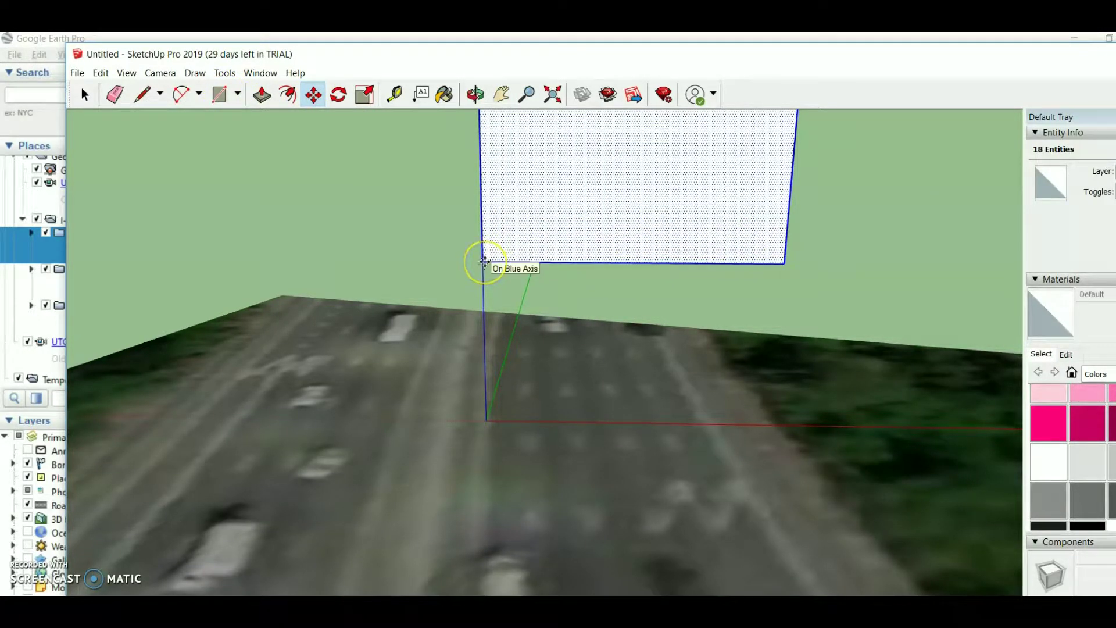
left_click_drag(485, 262, 485, 265)
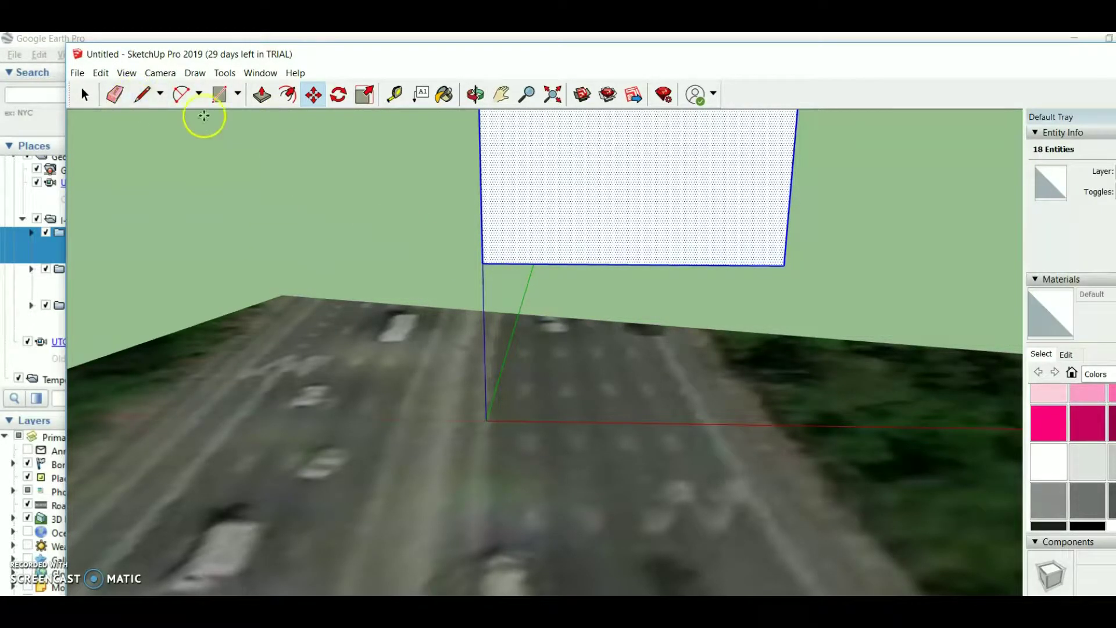
Step: Draw a small square post base on the road with one corner at the axes origin, below the raised panel's corner
left_click(221, 95)
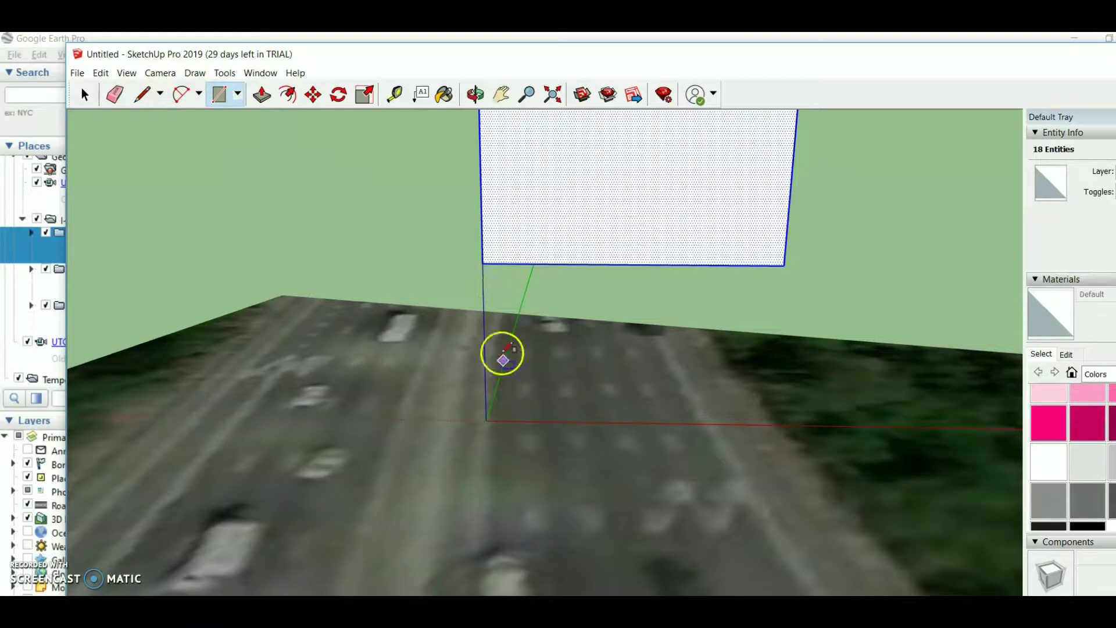
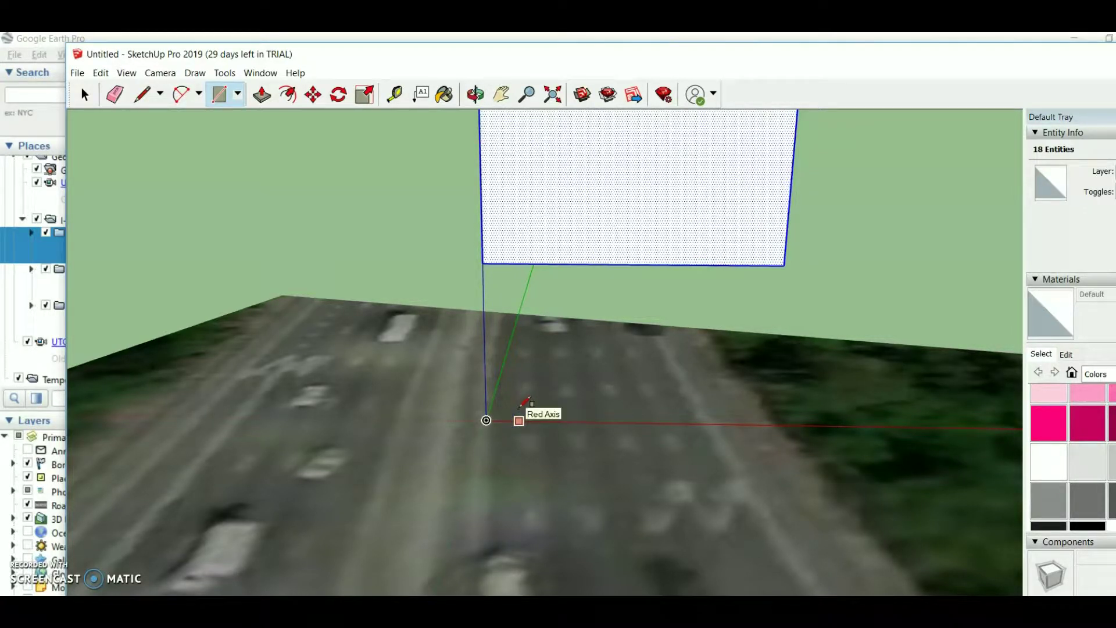
left_click(476, 94)
left_click_drag(553, 349, 530, 416)
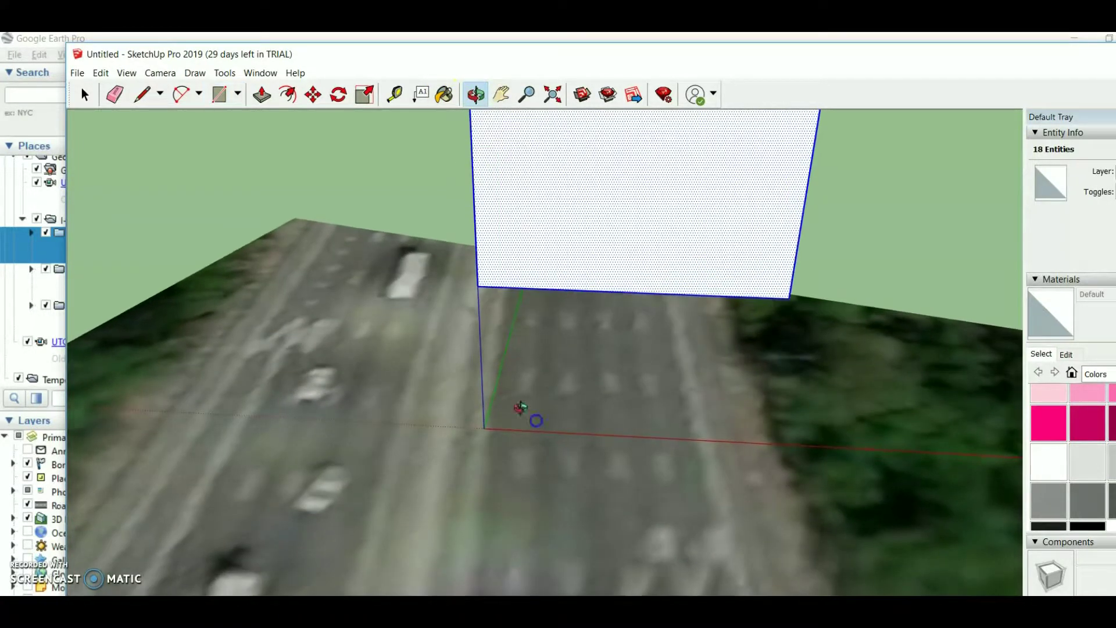
left_click(219, 94)
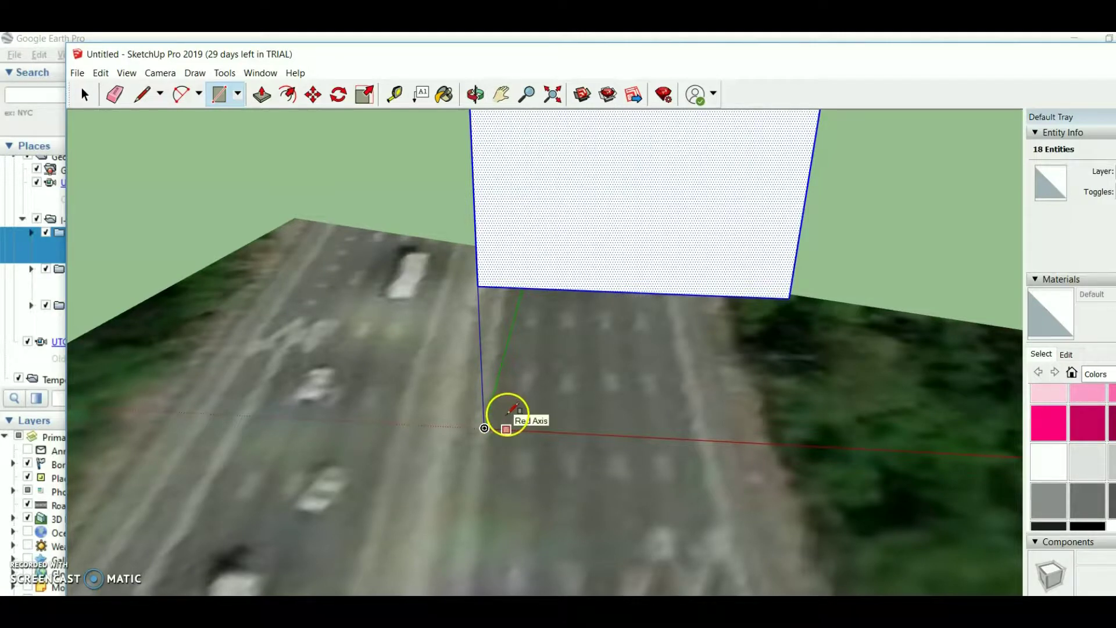
left_click(319, 100)
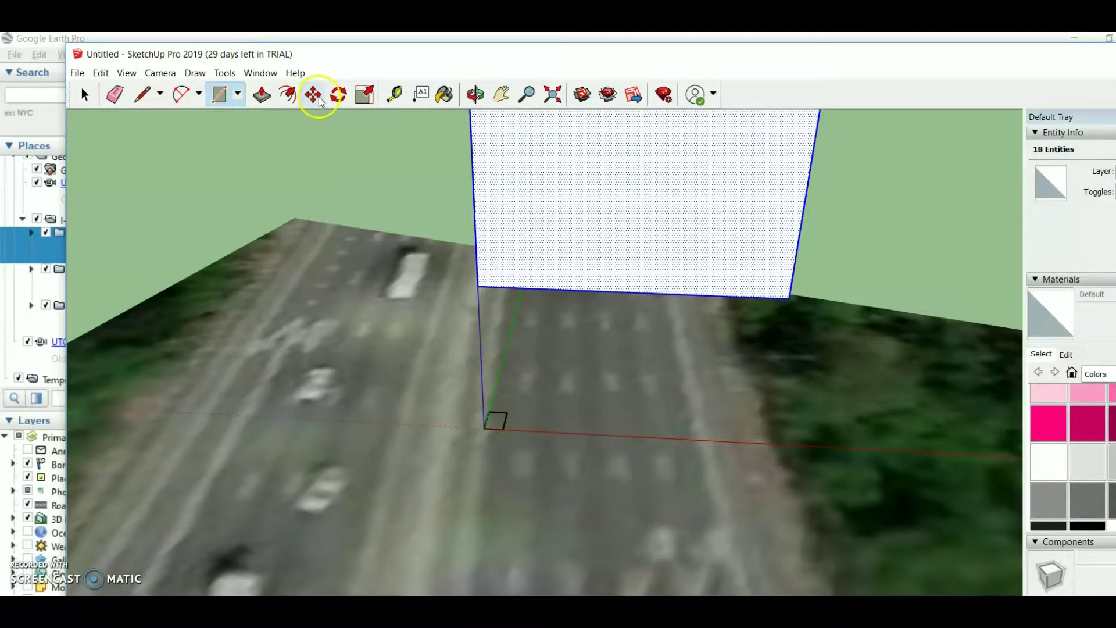
Step: Extrude the small square upward with Push/Pull until the post meets the underside of the raised panel
left_click(262, 94)
left_click(530, 435)
left_click(496, 389)
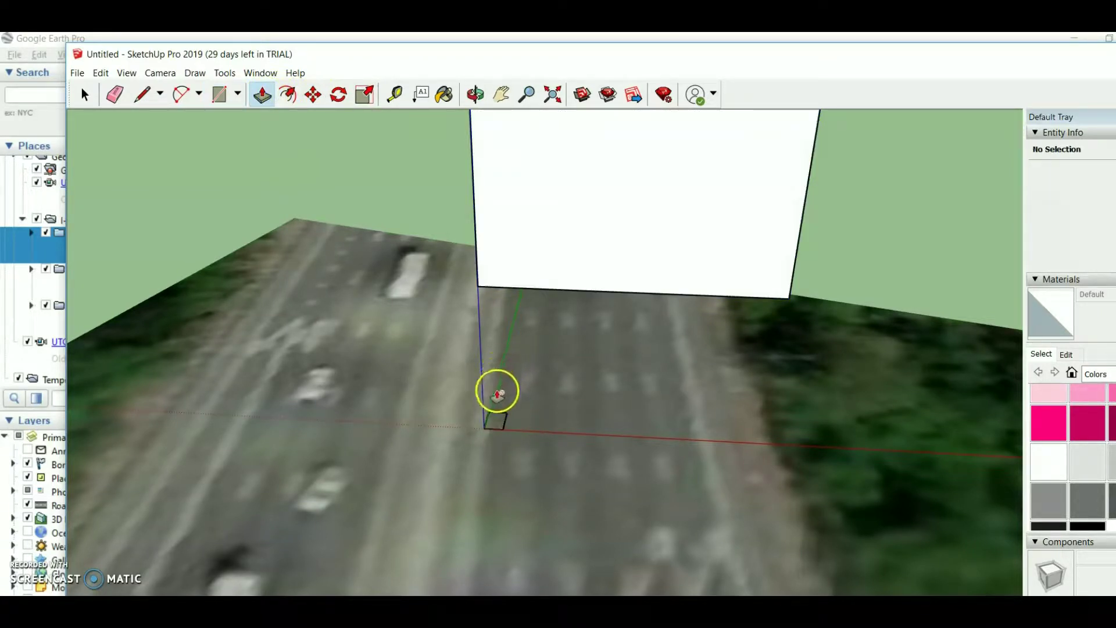
left_click_drag(496, 418, 488, 282)
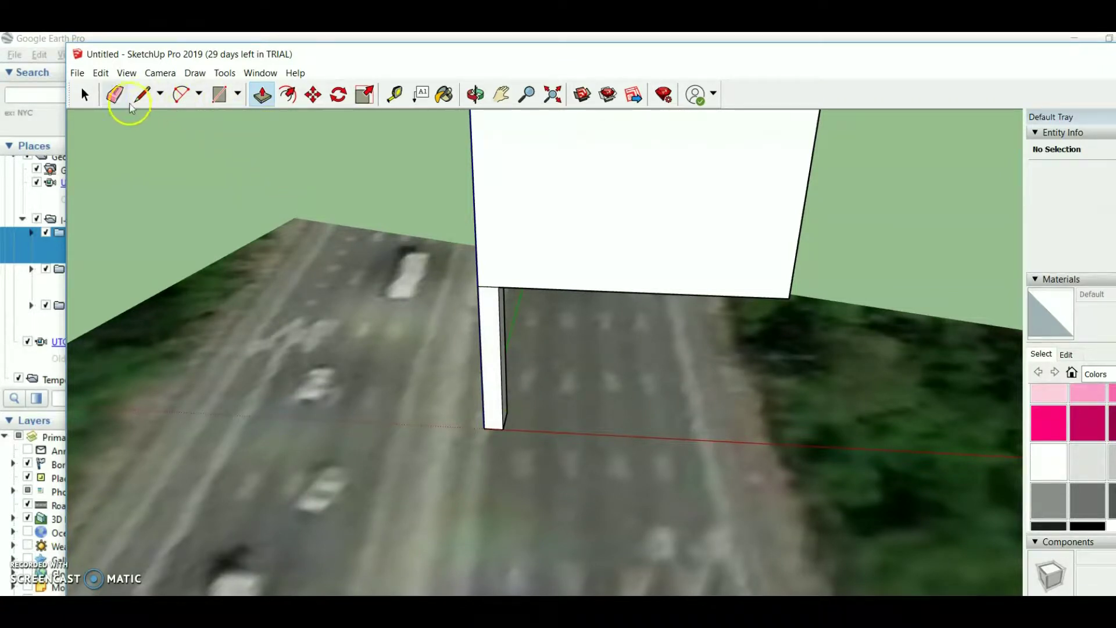
left_click(84, 94)
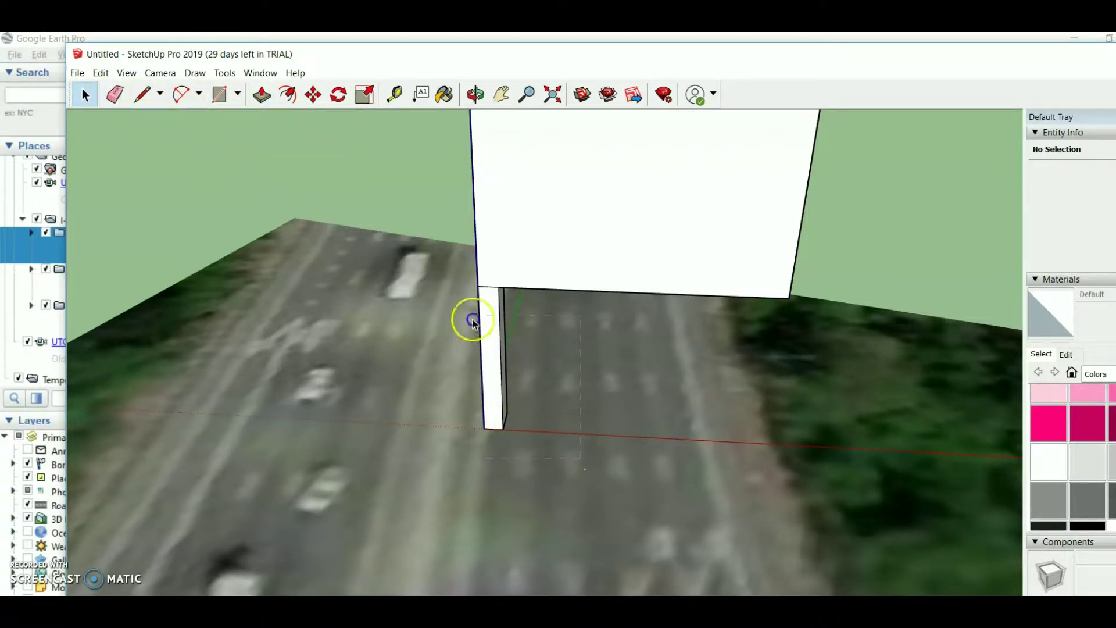
key("ctrl+a")
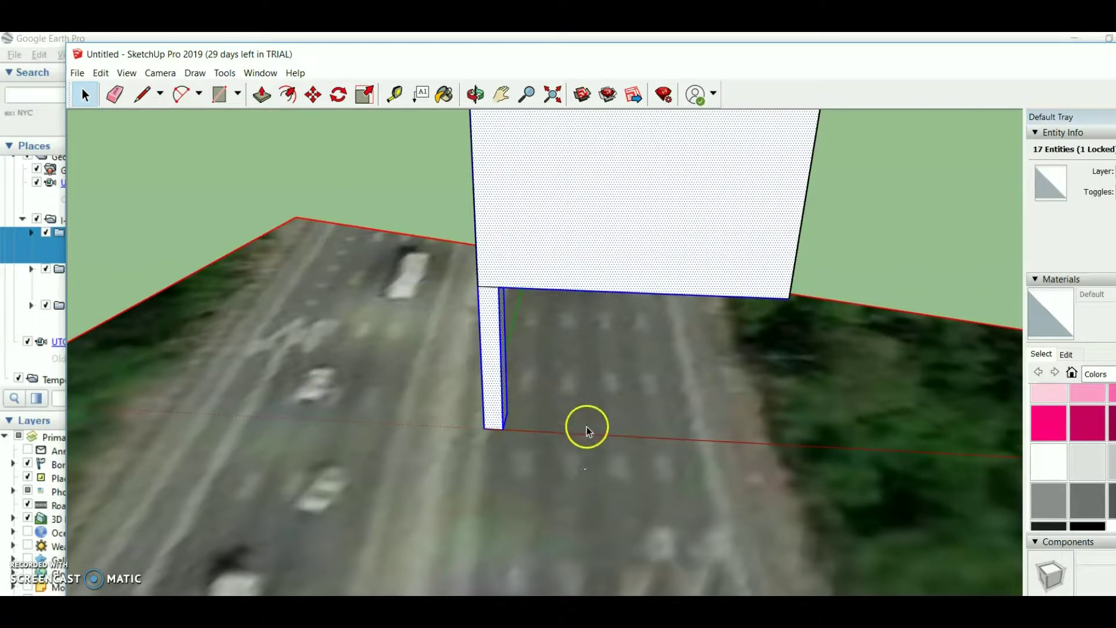
left_click(570, 410)
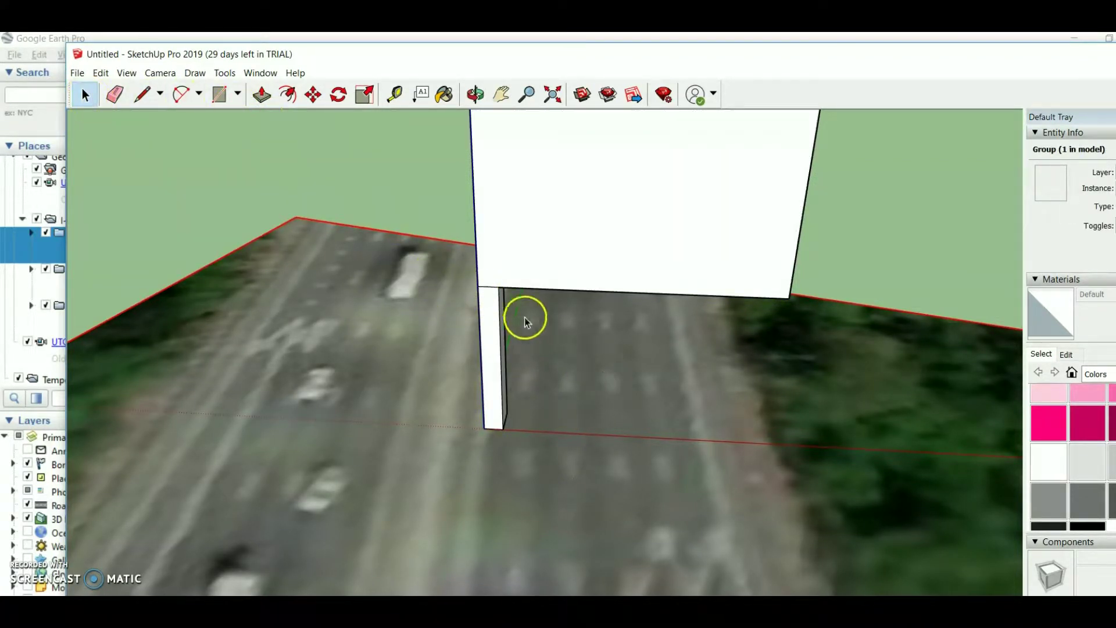
left_click_drag(523, 456, 553, 452)
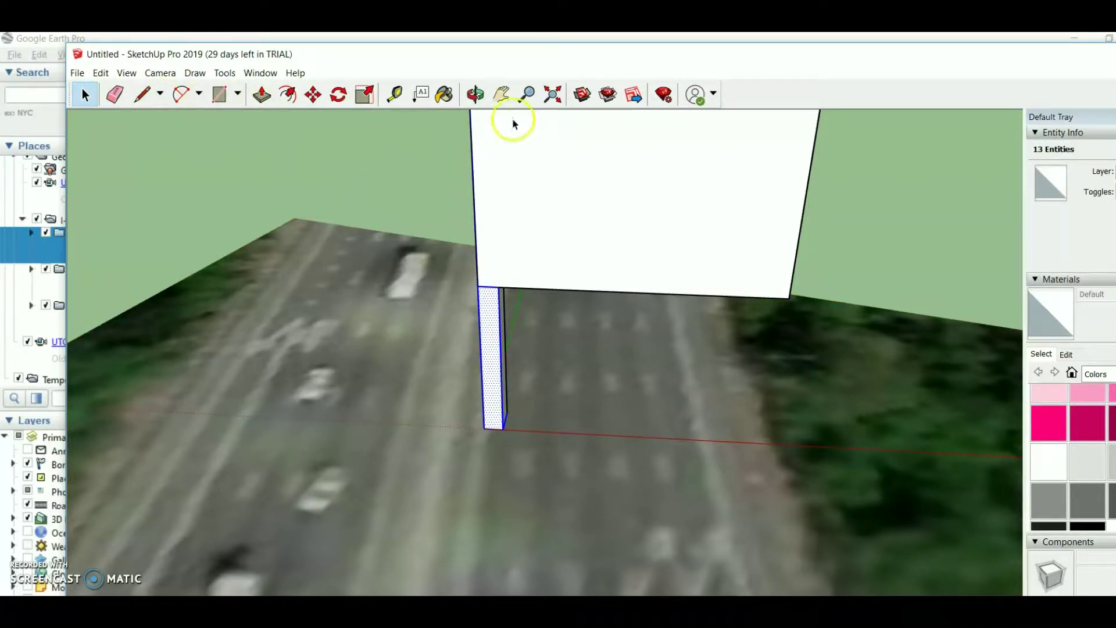
Step: Select the front face of the support post together with its adjoining inner side face
left_click(475, 94)
left_click_drag(623, 399, 468, 386)
left_click(84, 95)
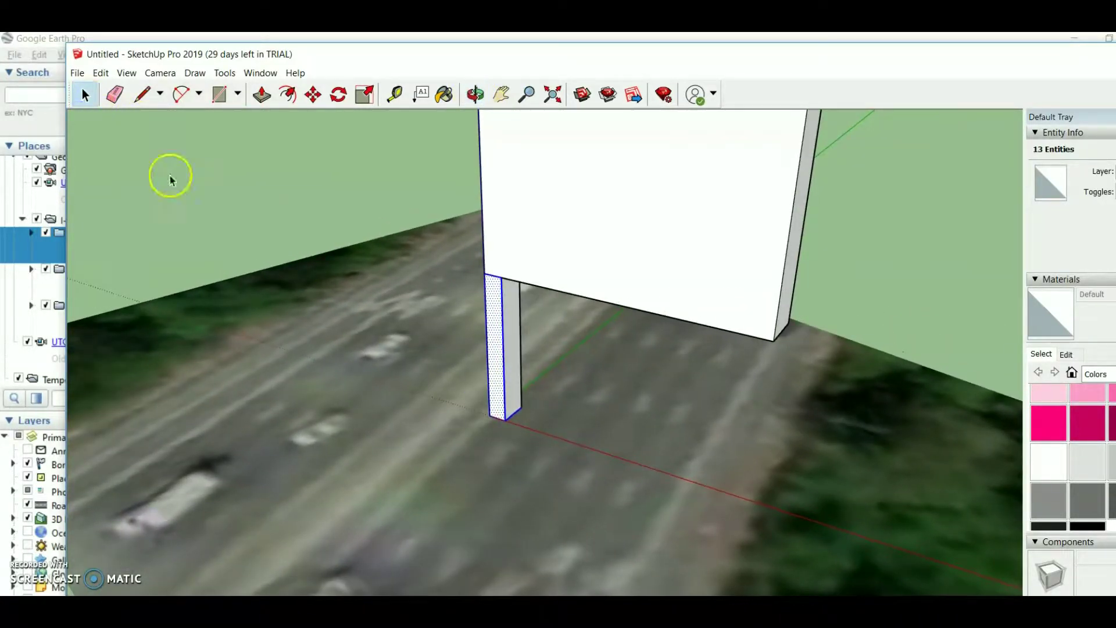
left_click(517, 367)
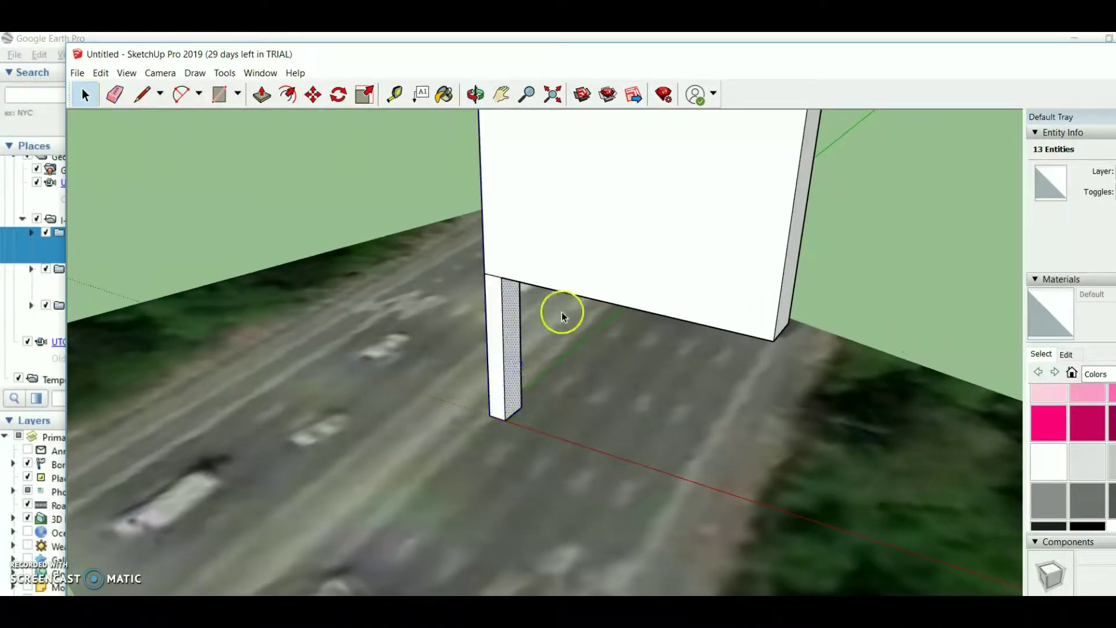
left_click(496, 352, "ctrl")
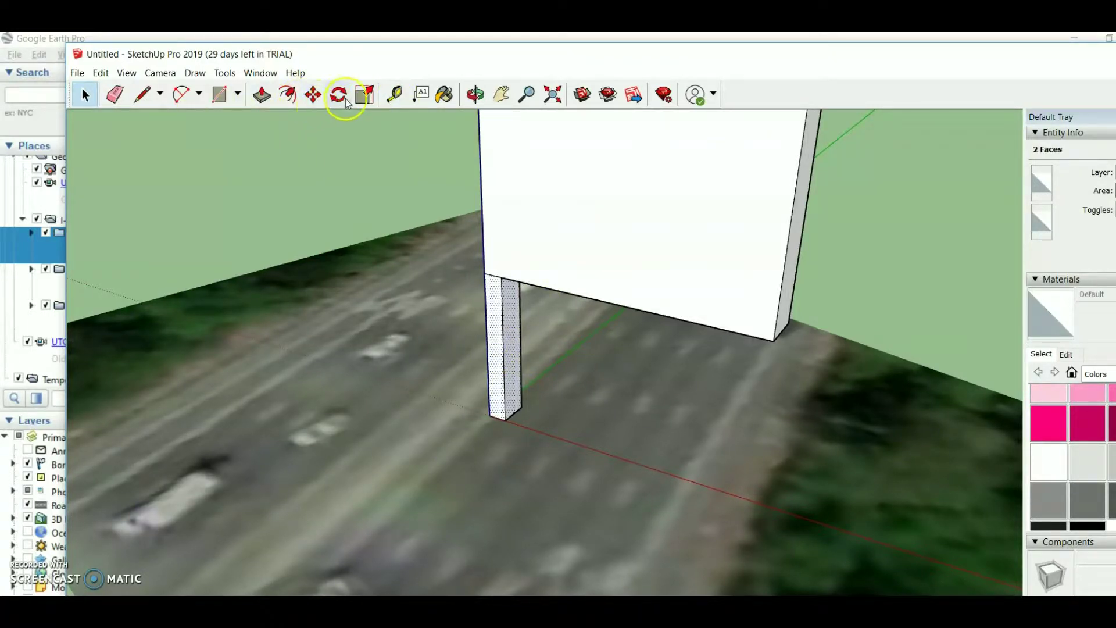
Step: Add the support post's two remaining side faces to the selection so all four are selected
left_click(475, 95)
left_click_drag(739, 442, 350, 401)
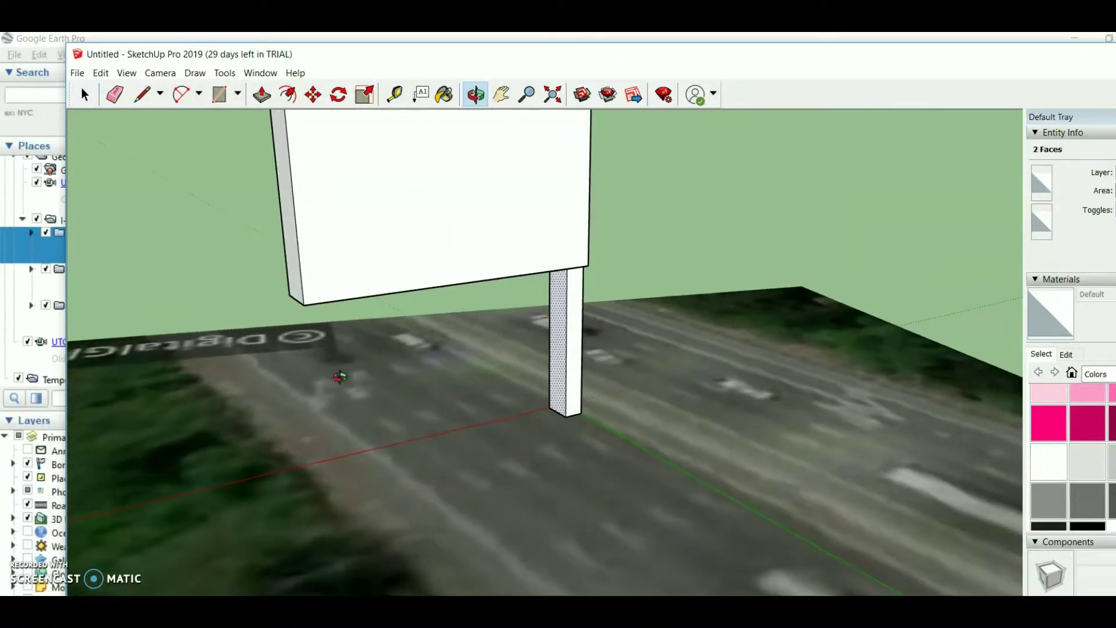
left_click(84, 95)
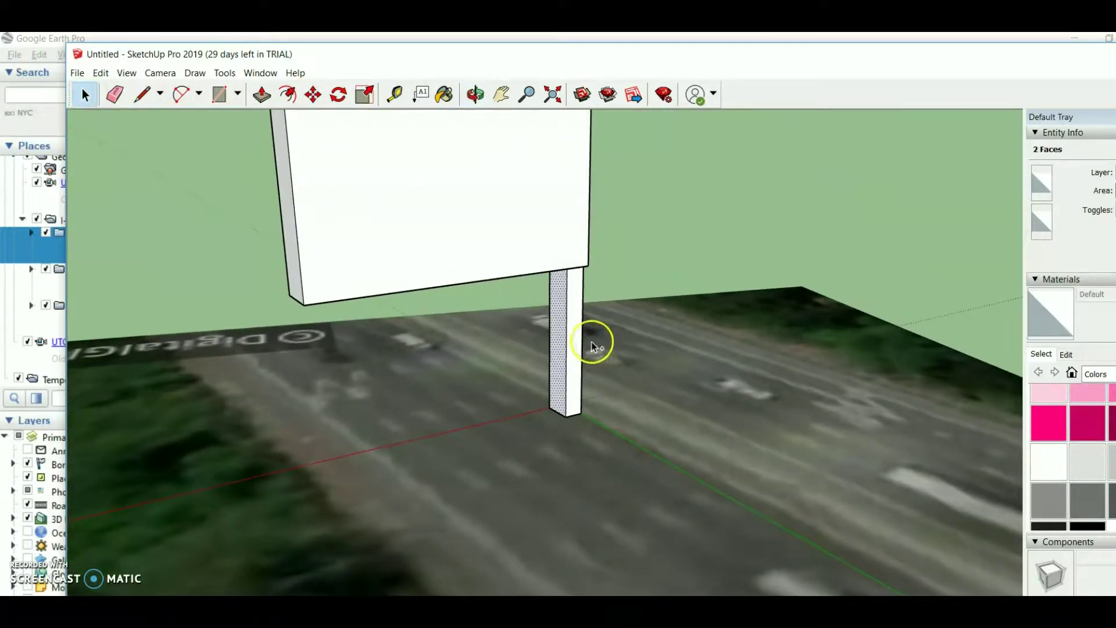
left_click(574, 339, "shift")
left_click(475, 93)
left_click_drag(794, 460, 448, 436)
left_click_drag(787, 449, 567, 441)
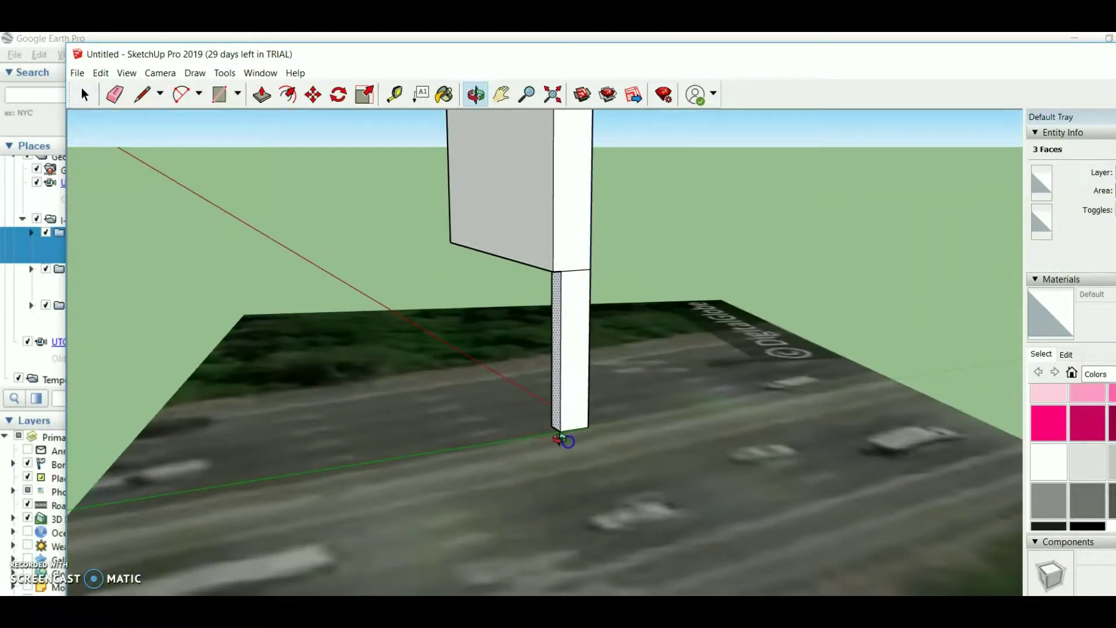
left_click(84, 95)
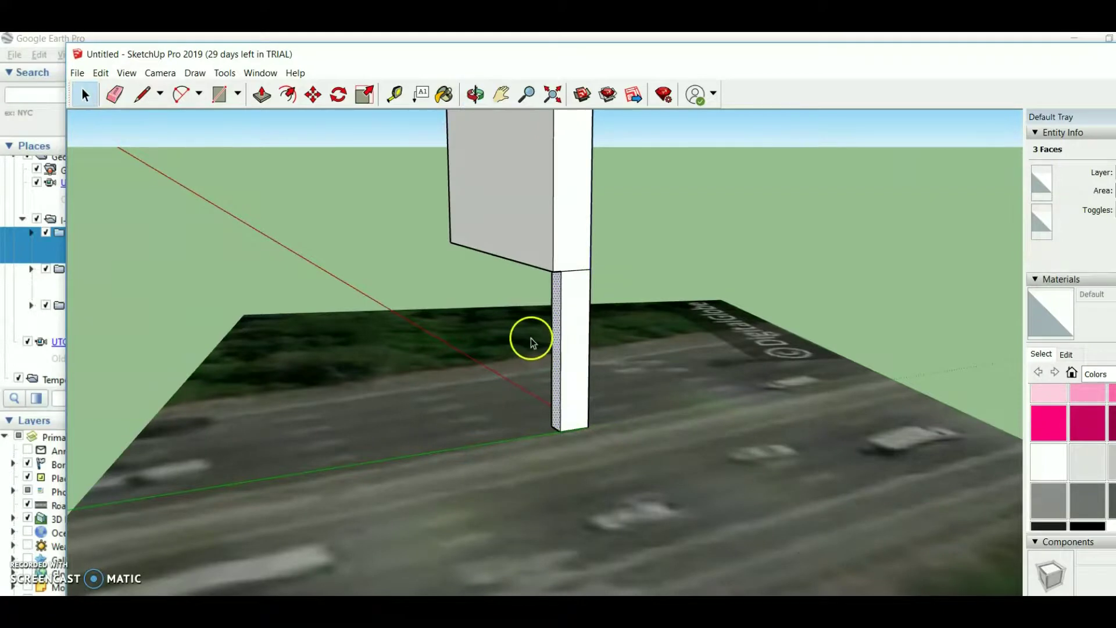
left_click(580, 344)
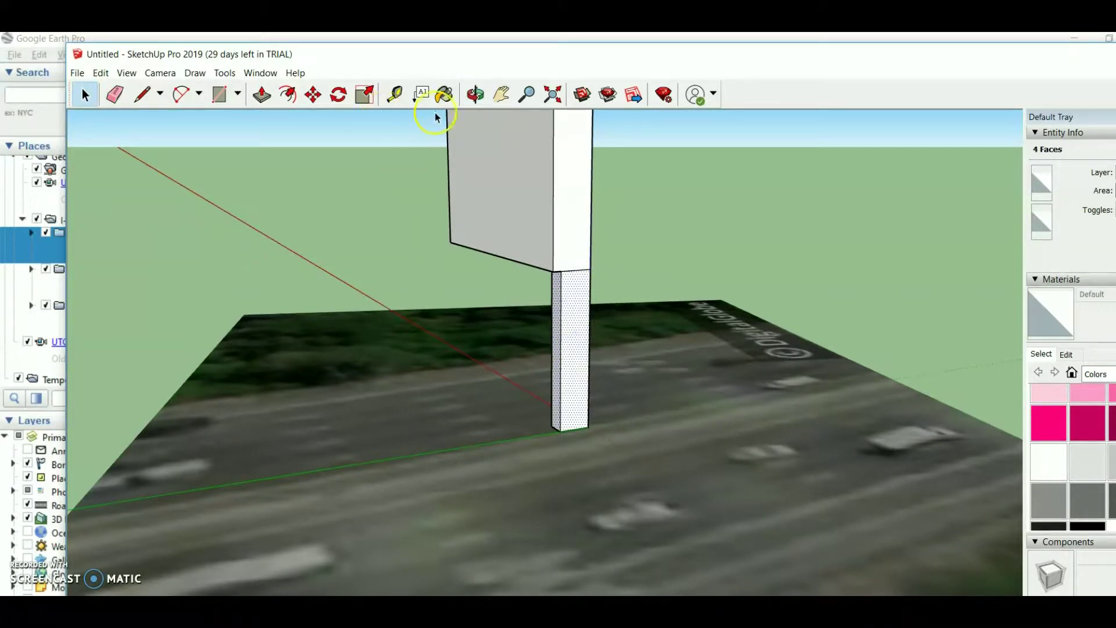
Step: Copy the selected post along the red axis from its base corner, placing the duplicate under the panel's opposite end
left_click(475, 95)
left_click_drag(730, 436, 334, 413)
left_click_drag(661, 381, 293, 405)
left_click_drag(738, 403, 751, 436)
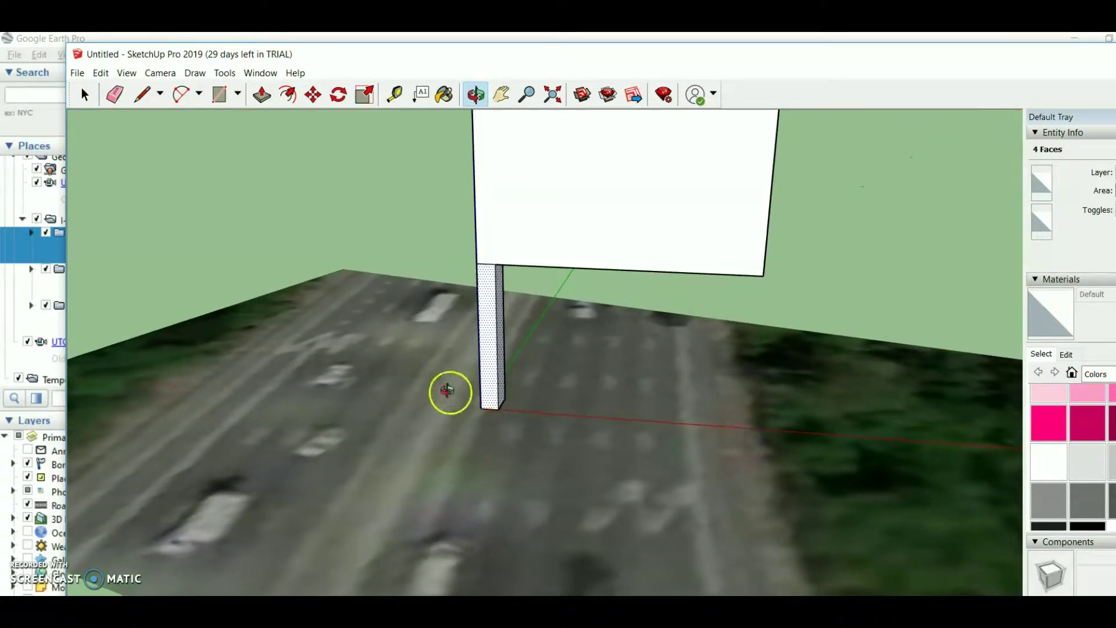
left_click(314, 95)
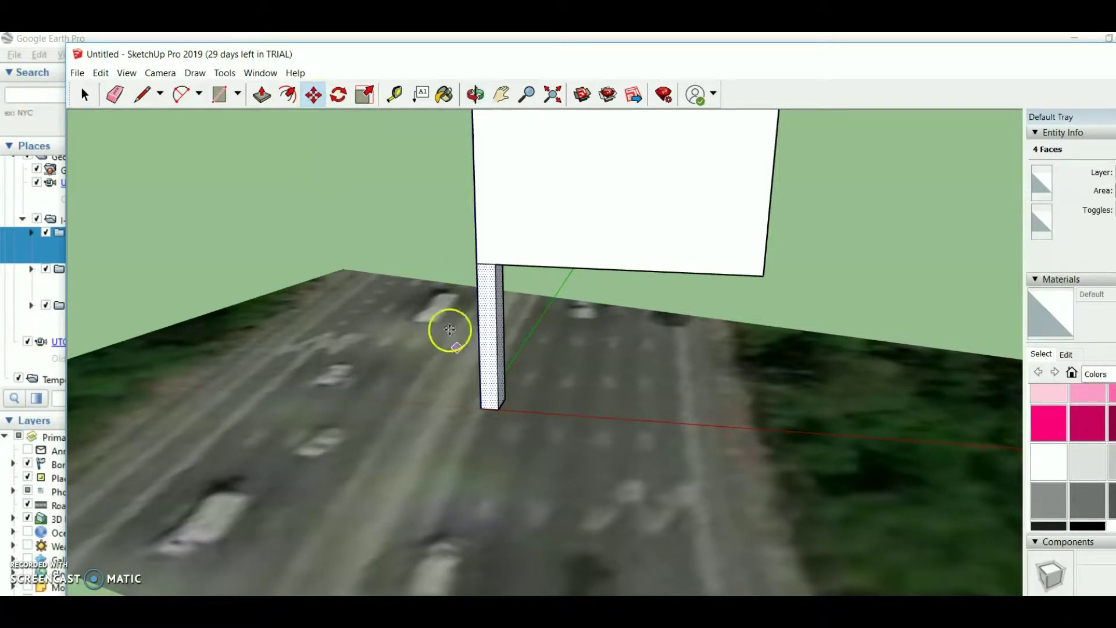
left_click(483, 409)
key("ctrl")
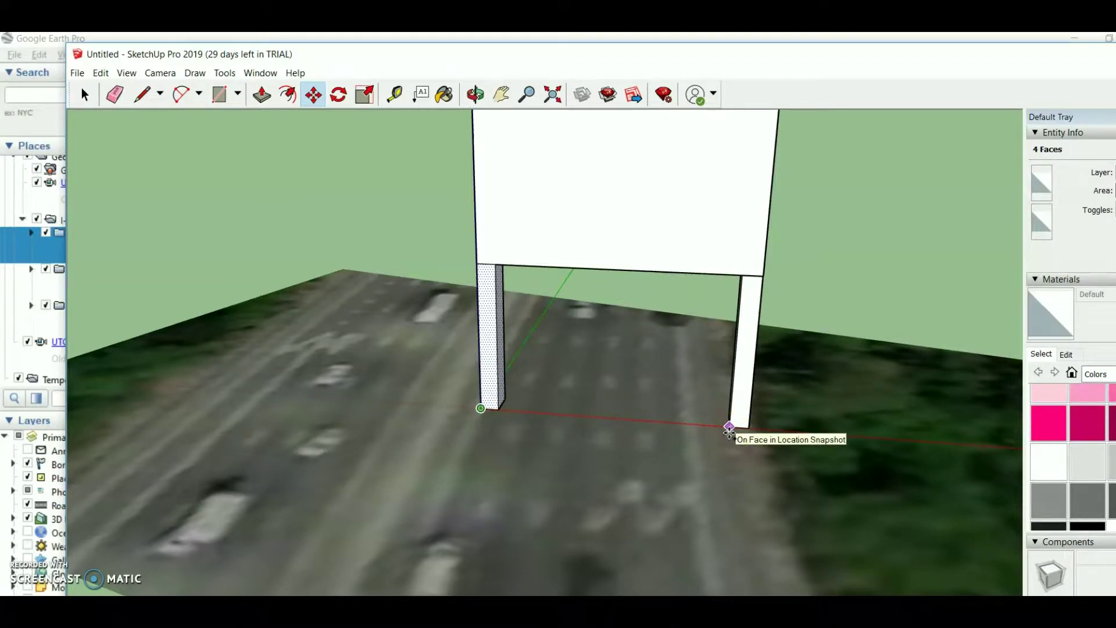
left_click(729, 429)
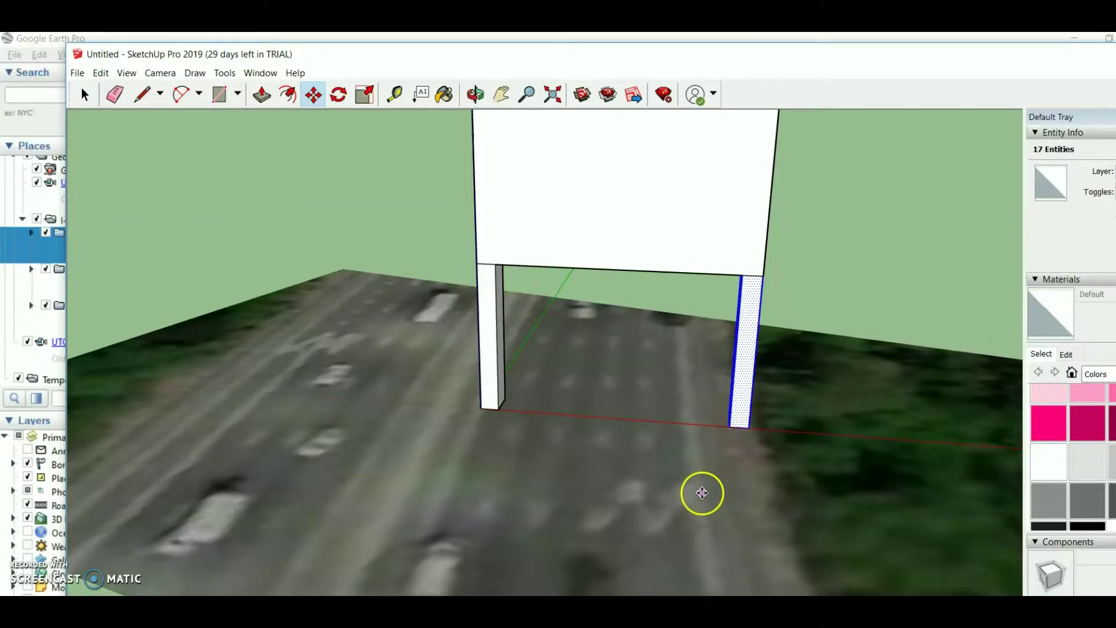
Step: Push the sign panel's top face down with Push/Pull, reducing the panel to roughly 60 percent of its height
scroll(639, 457, "down", 1)
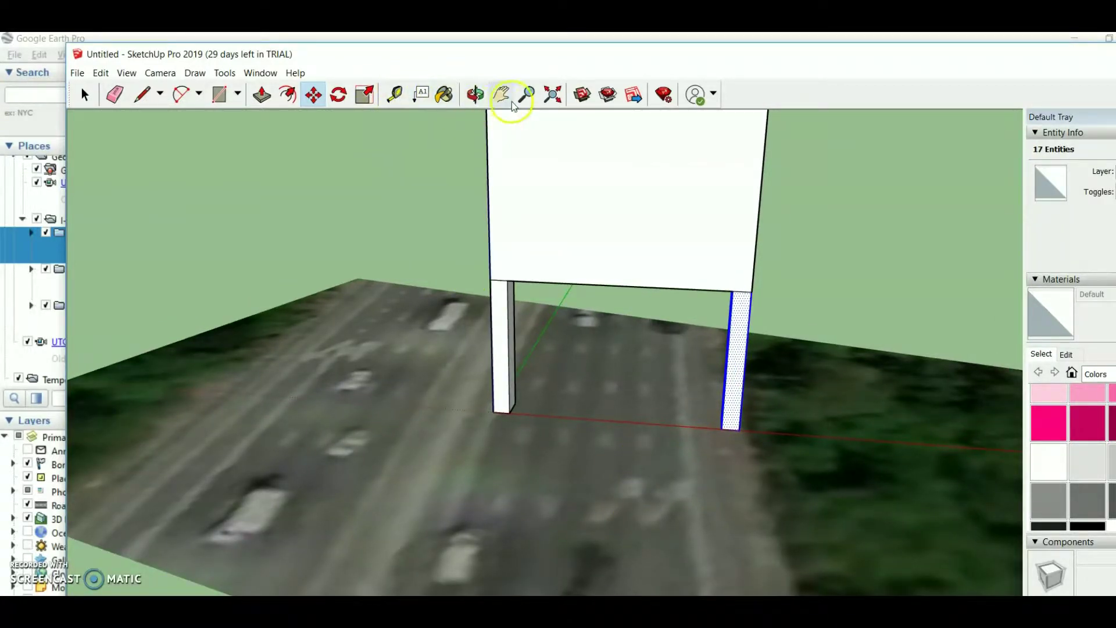
left_click(476, 94)
left_click_drag(591, 558, 658, 570)
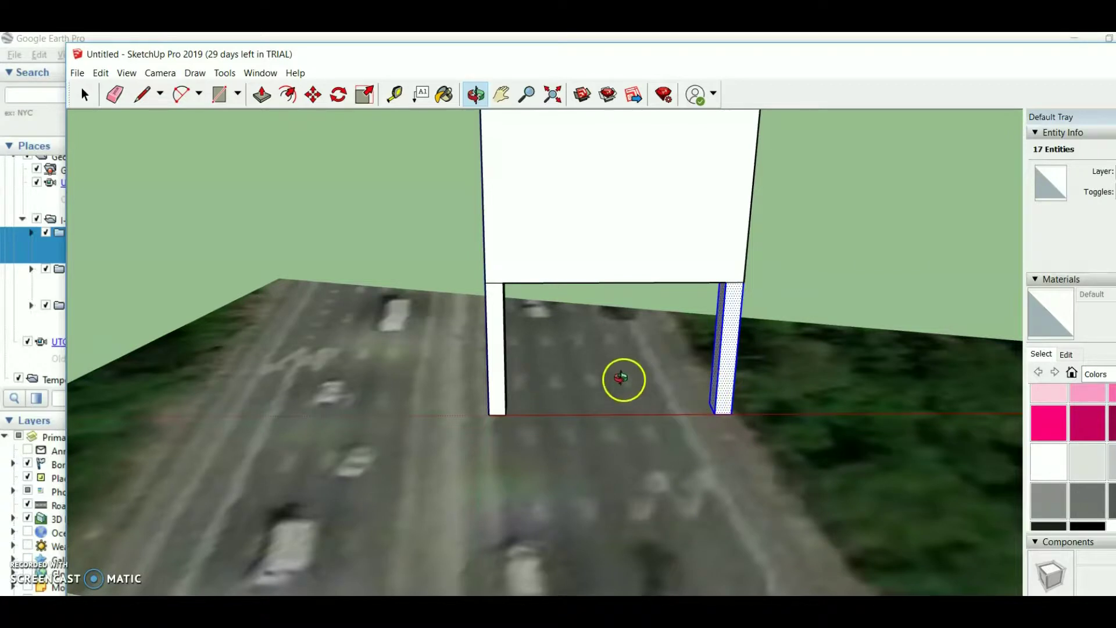
left_click_drag(626, 376, 621, 394)
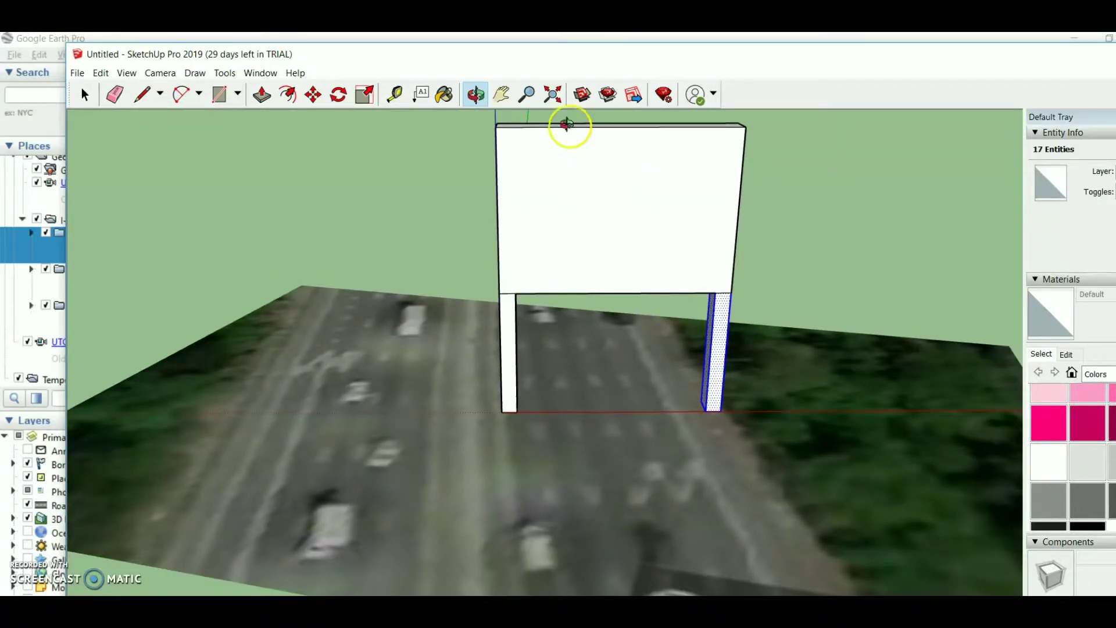
left_click_drag(661, 245, 628, 285)
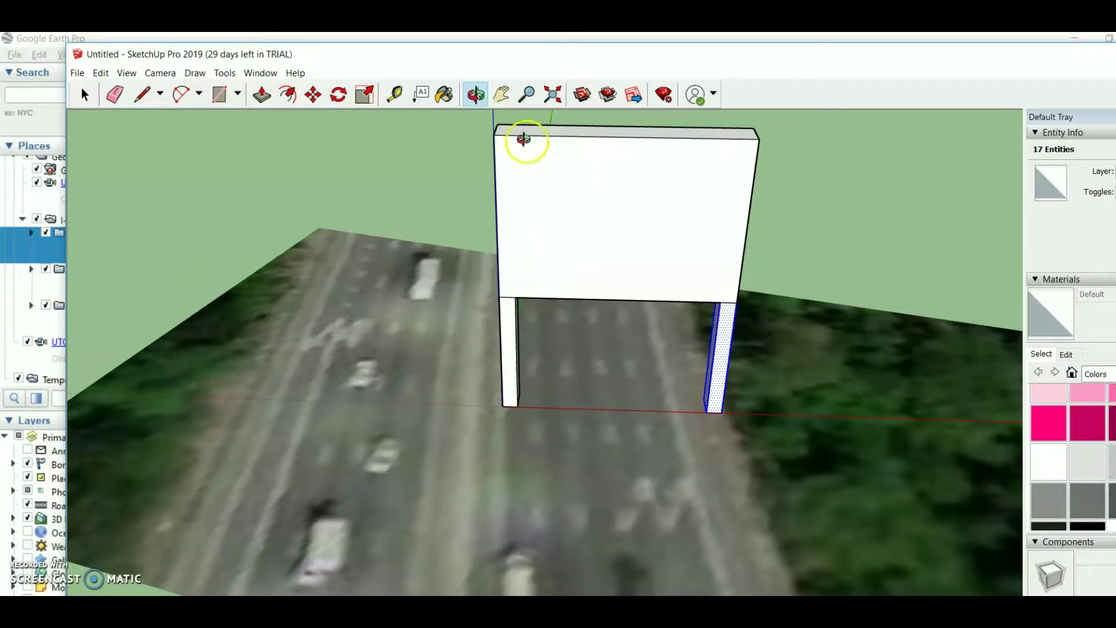
left_click_drag(438, 259, 411, 262)
left_click(84, 94)
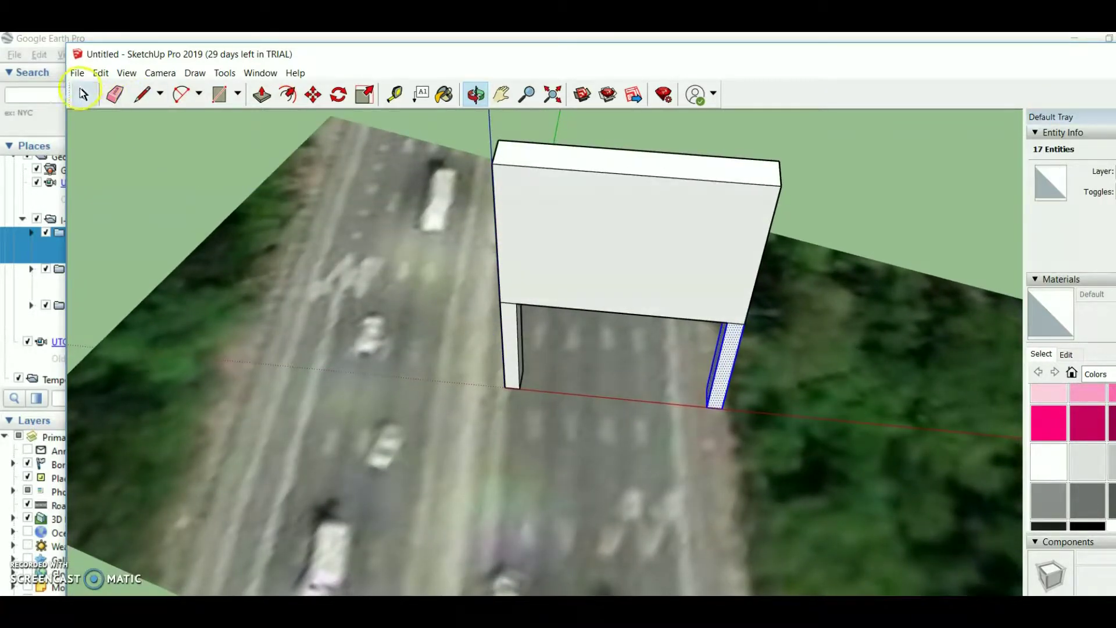
left_click(590, 159)
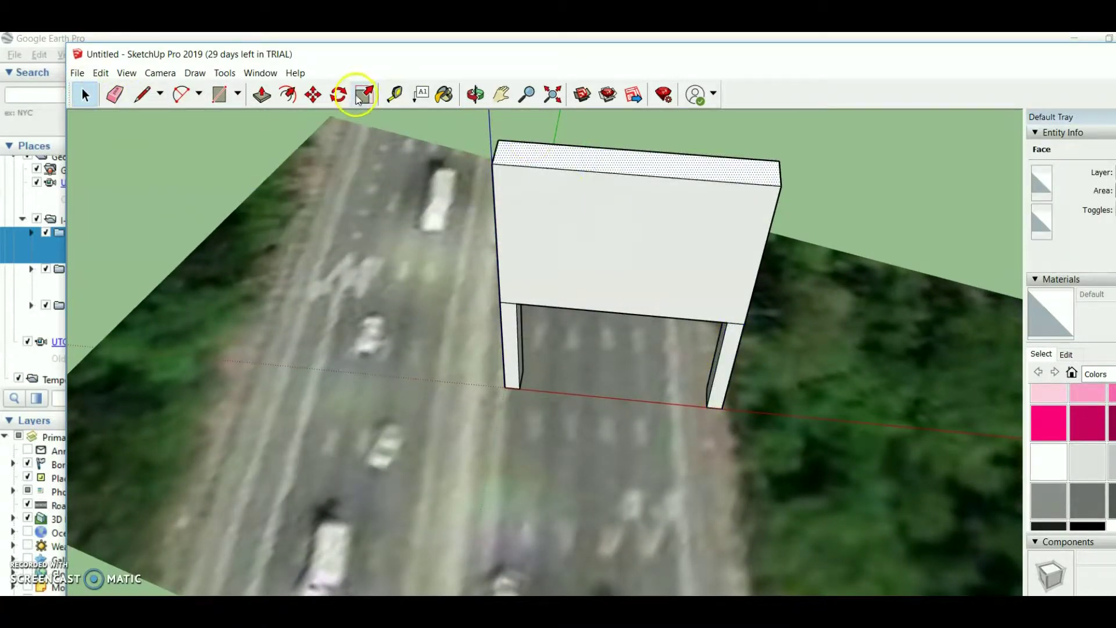
left_click(261, 94)
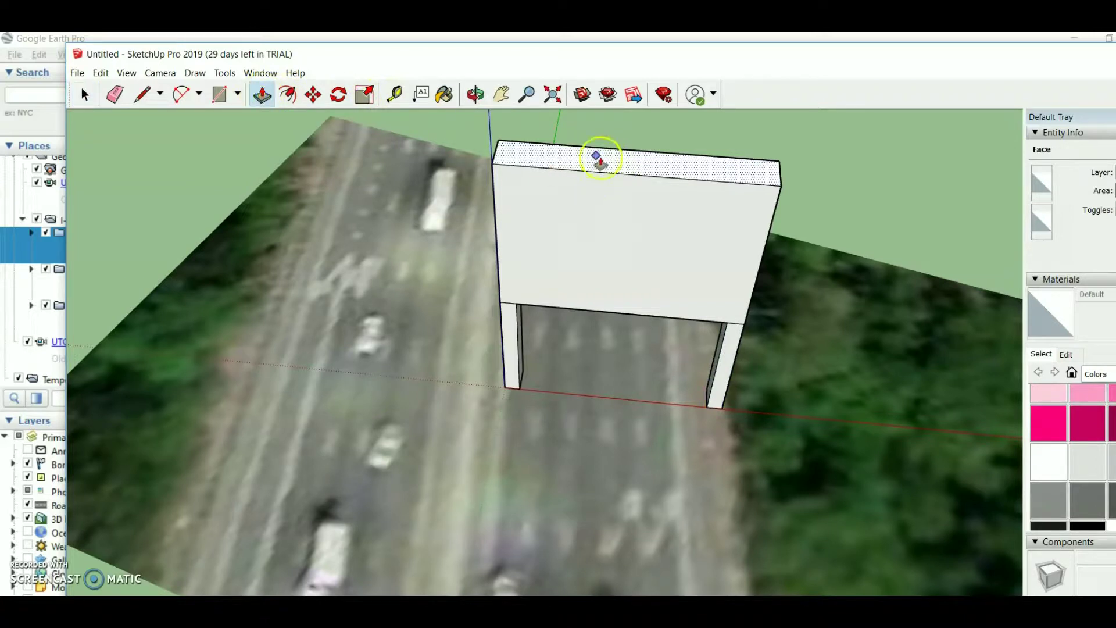
left_click_drag(598, 160, 594, 215)
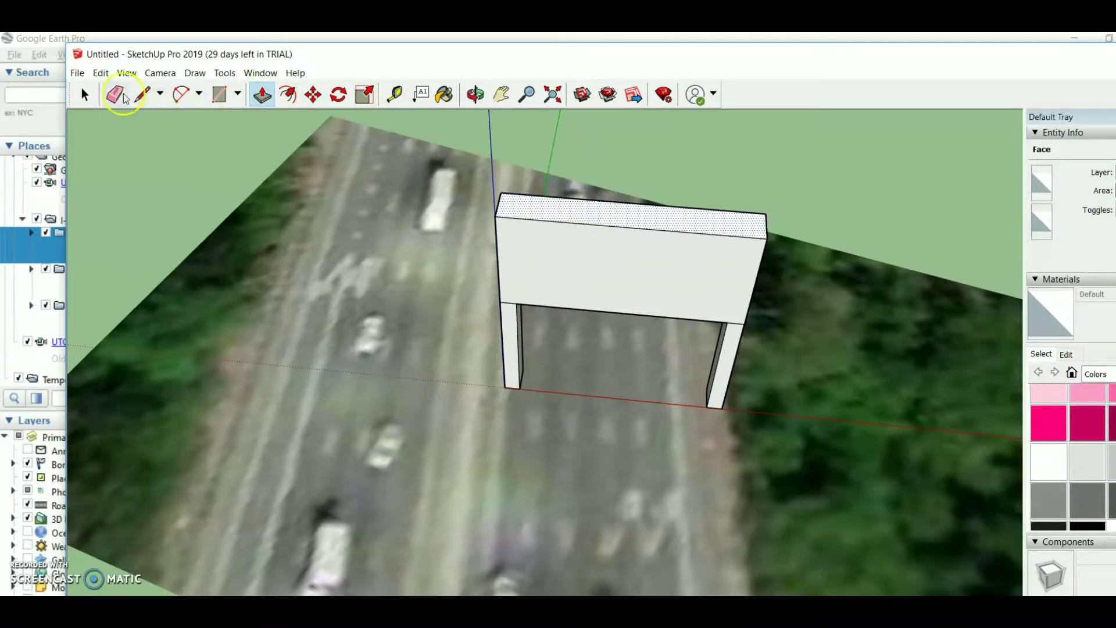
left_click(475, 95)
left_click_drag(680, 468, 688, 283)
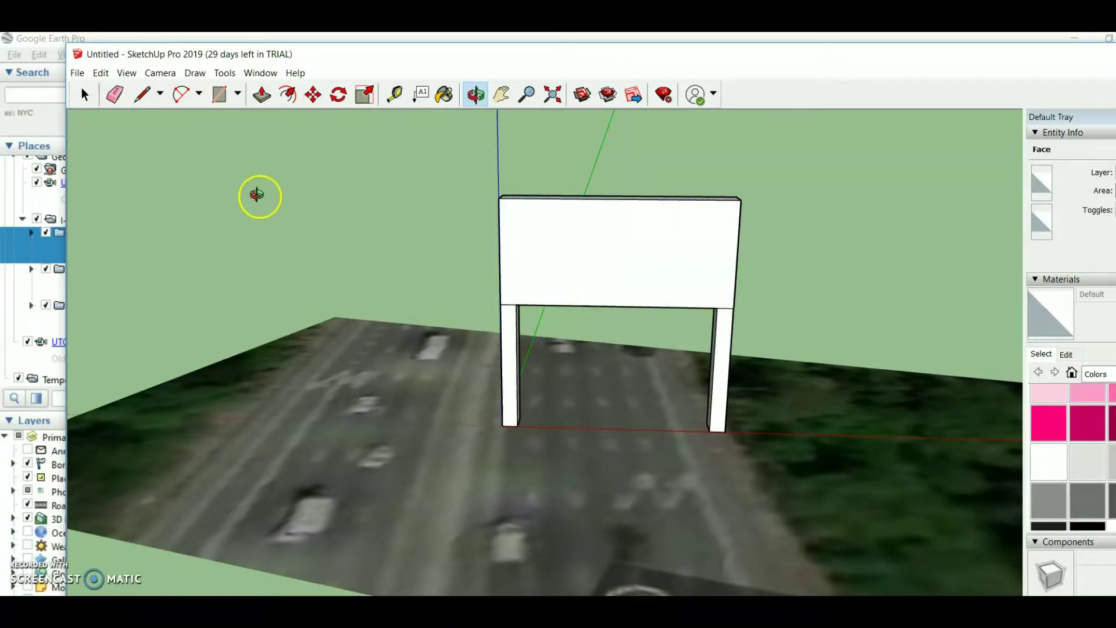
Step: Start exporting the 3D model as a Google Earth File (*.kmz) and choose the Desktop > TDOT > SketchUp folder
left_click(82, 74)
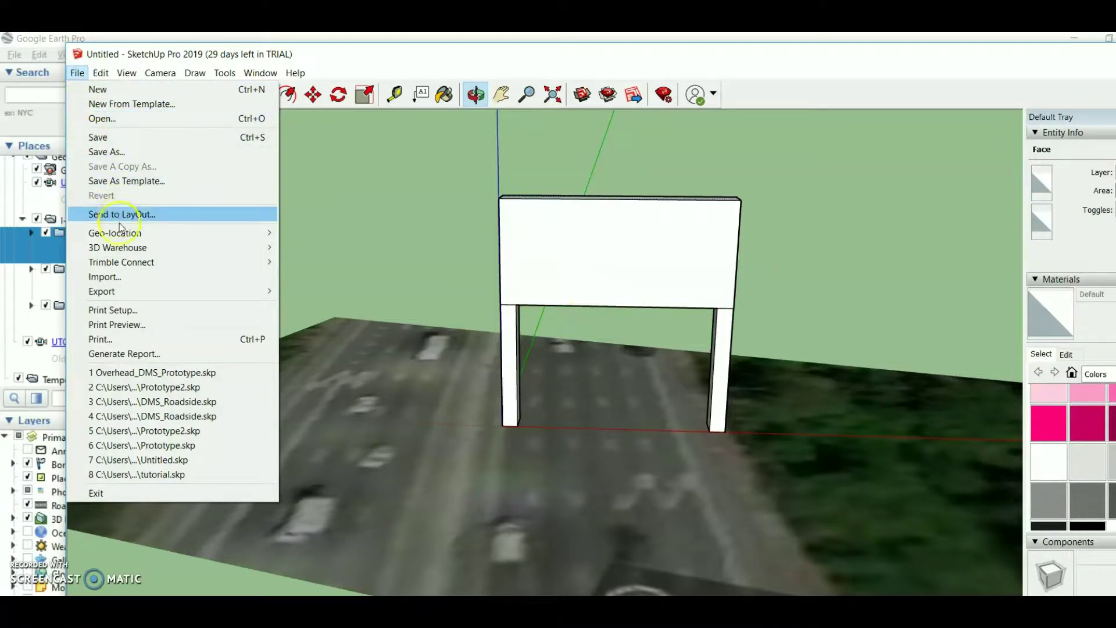
mouse_move(135, 251)
mouse_move(151, 293)
left_click(302, 293)
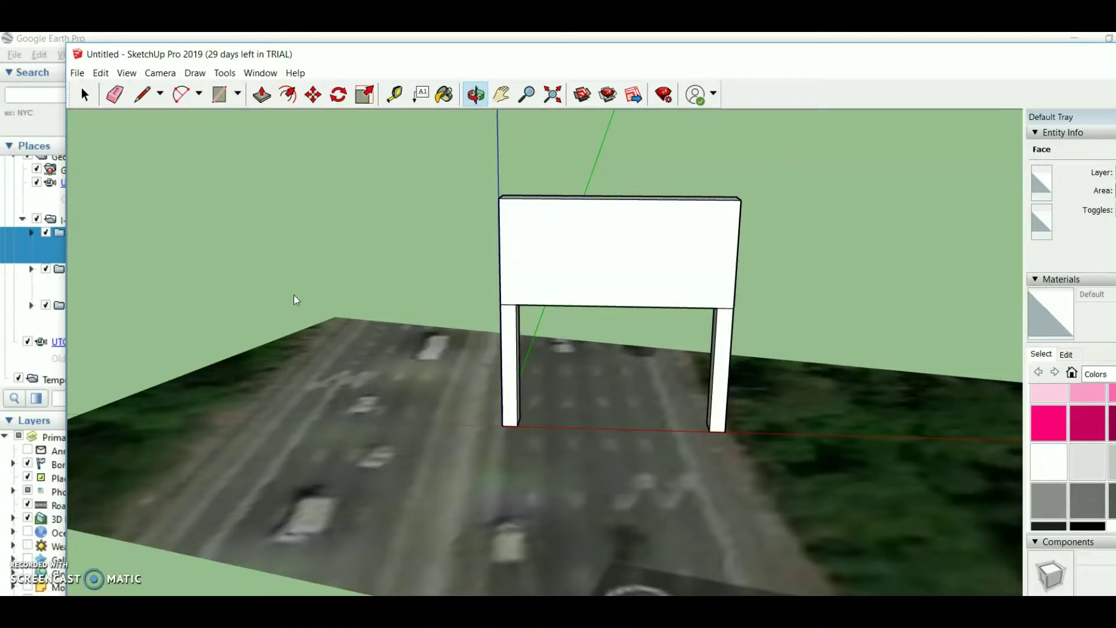
left_click(517, 325)
left_click_drag(515, 324, 517, 280)
left_click(475, 266)
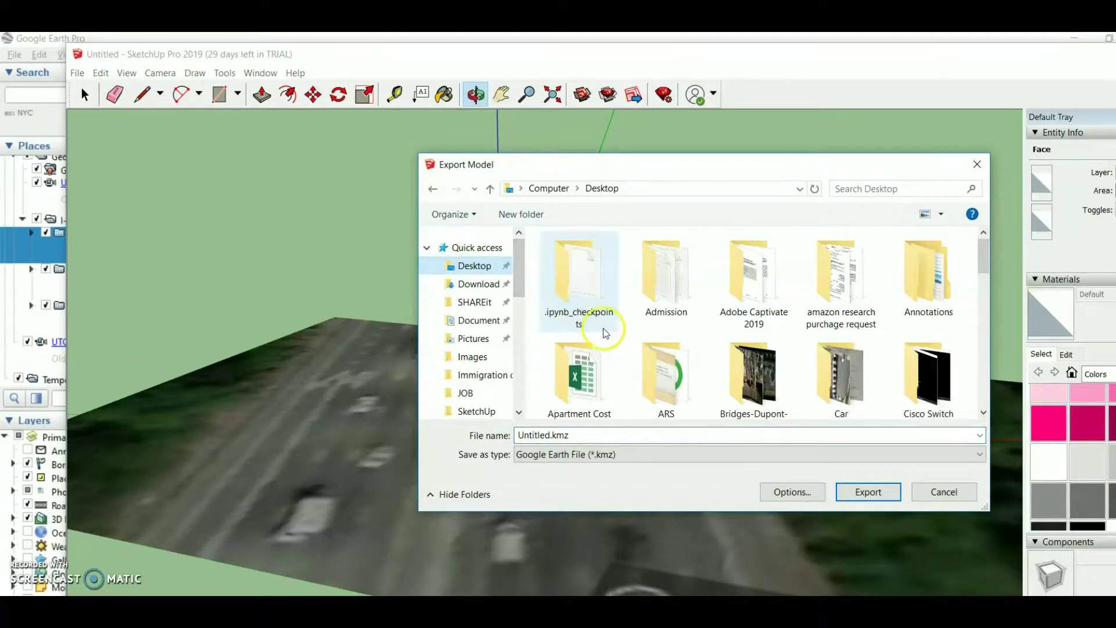
scroll(610, 349, "down", 4)
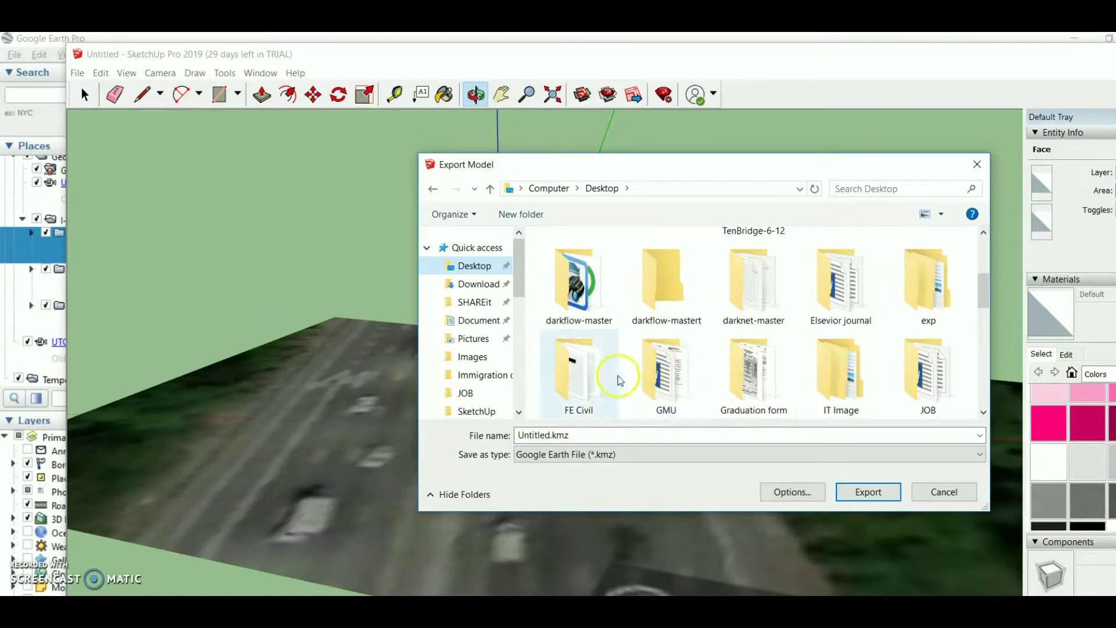
scroll(620, 380, "down", 6)
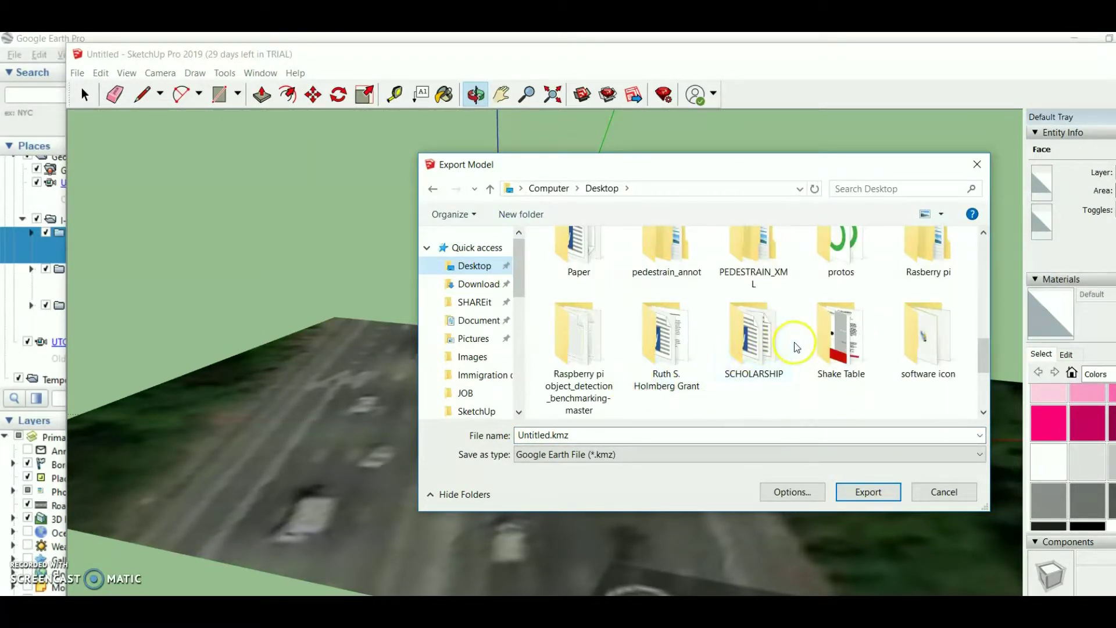
scroll(795, 342, "down", 2)
double_click(666, 349)
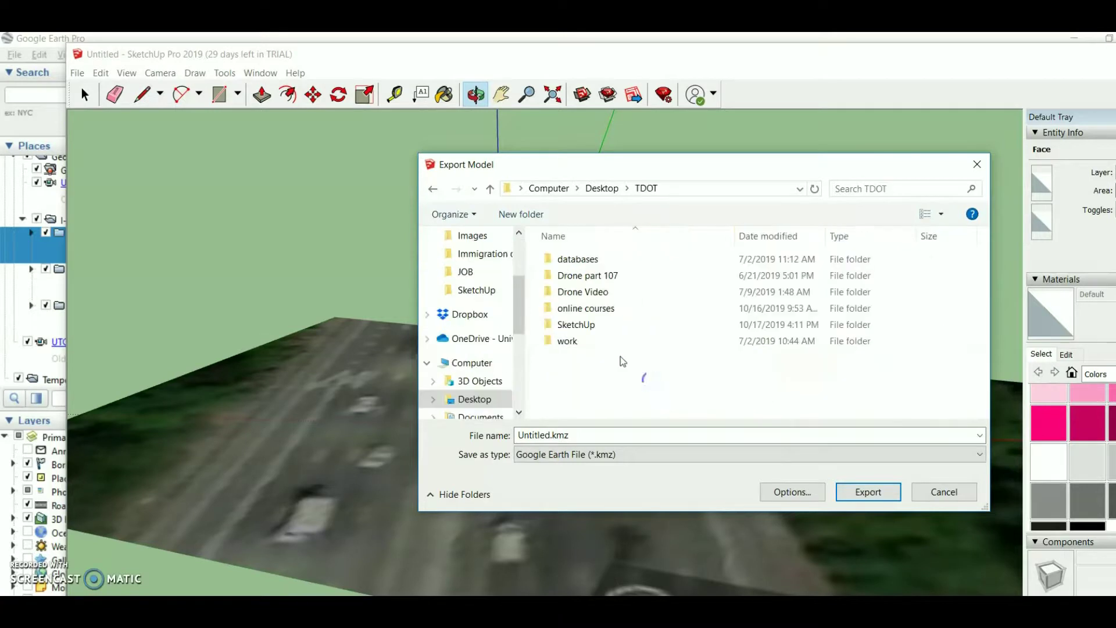
double_click(582, 324)
Step: Export the KMZ under a file name beginning with "five lane" and switch to Google Earth Pro
left_click(546, 440)
double_click(548, 437)
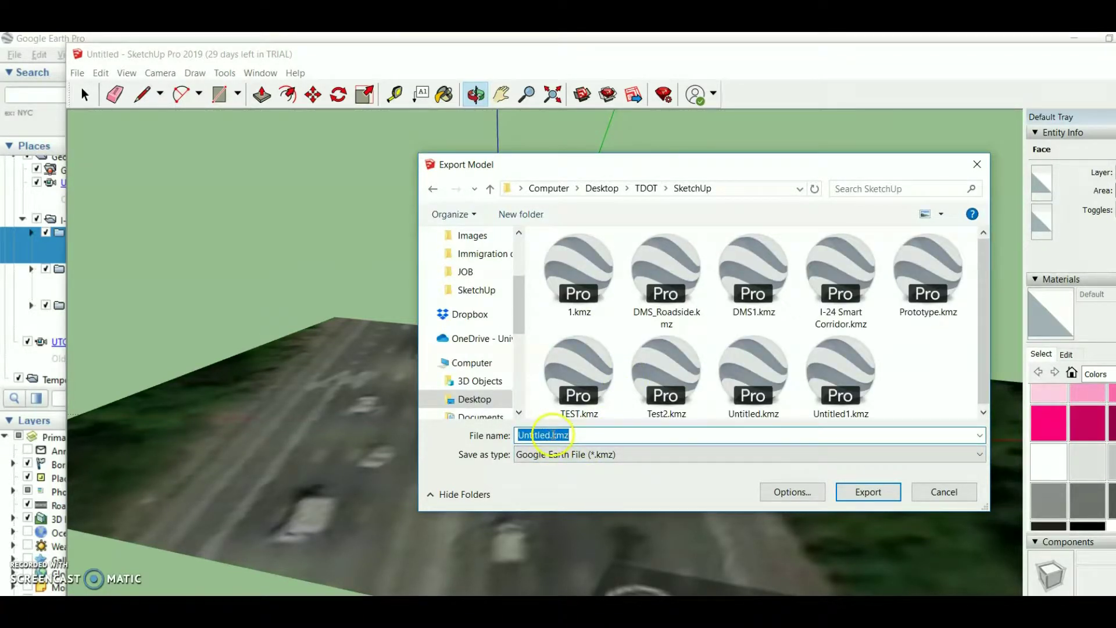
left_click(551, 436)
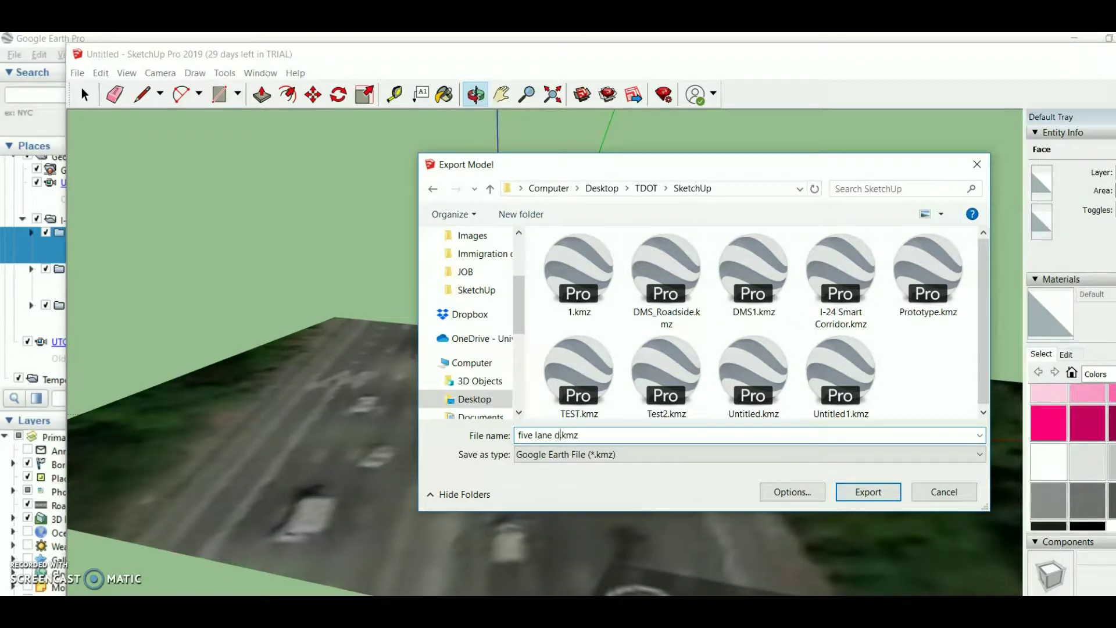
left_click(866, 492)
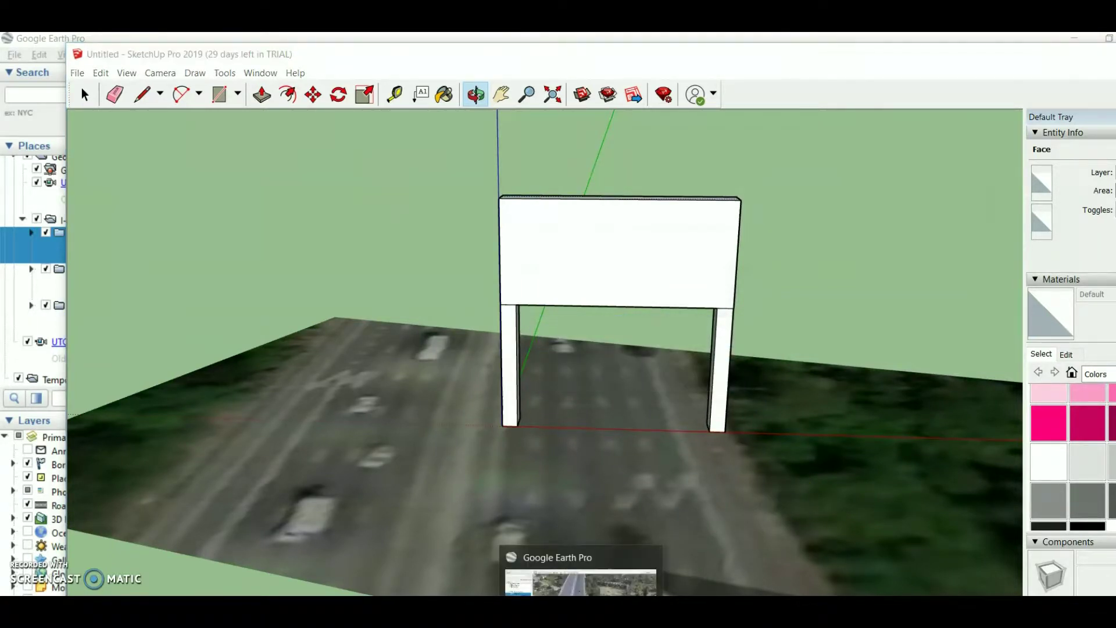
left_click(581, 585)
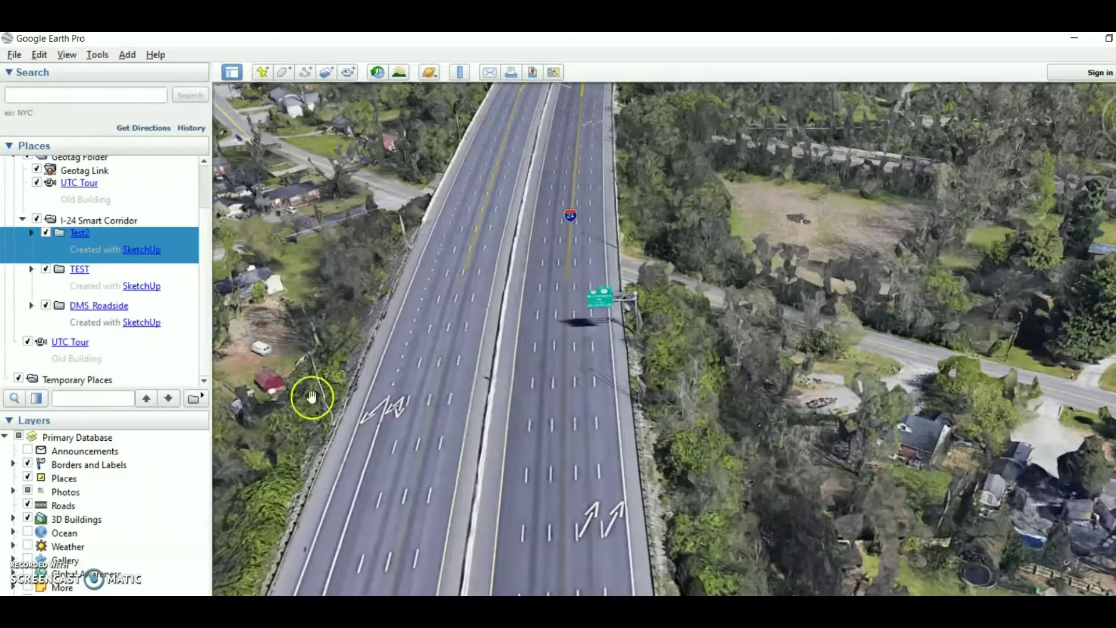
Step: Import five lane dms.kmz from the Desktop > TDOT > SketchUp folder into Google Earth Pro
left_click(15, 55)
left_click(42, 182)
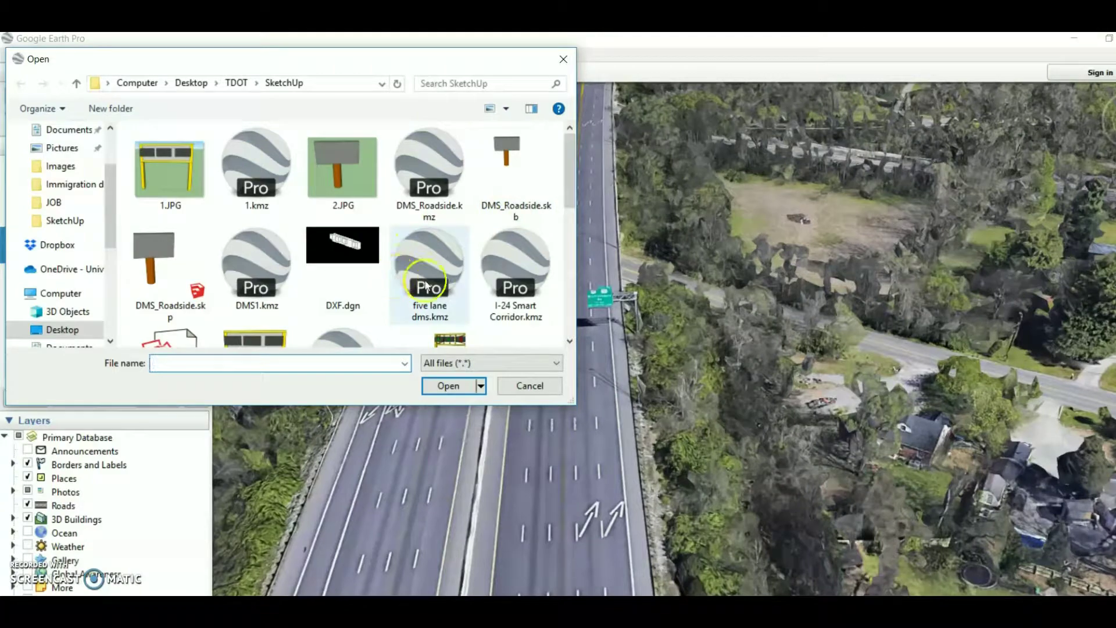
left_click(429, 268)
left_click(448, 386)
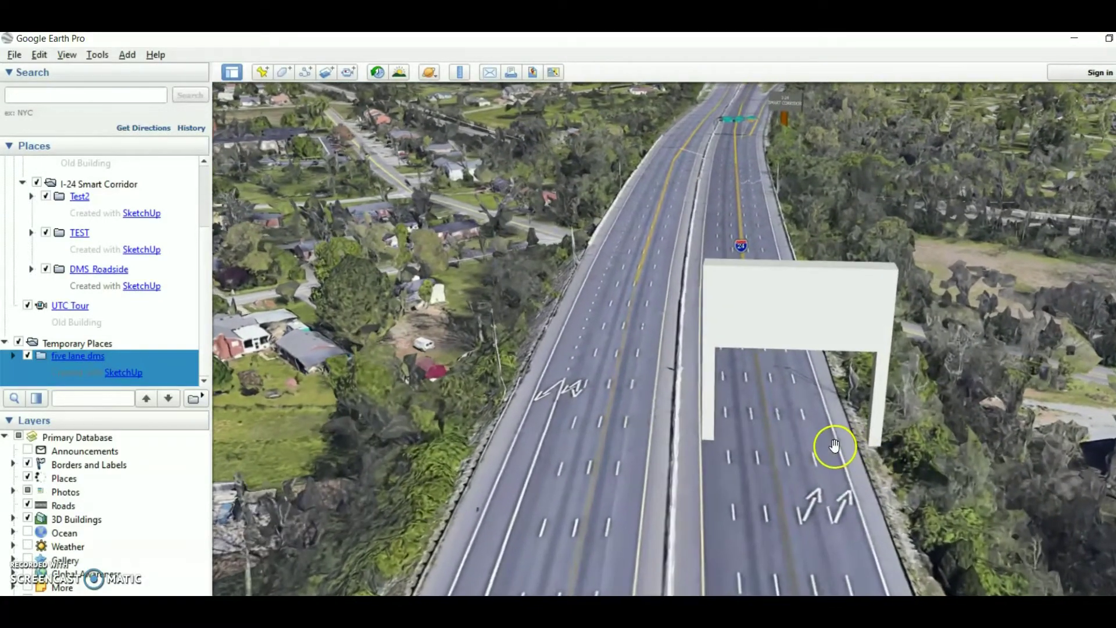
Step: Examine the imported sign from several angles, checking its panel height and post positions against the I-24 lanes
left_click_drag(830, 449, 846, 343)
left_click_drag(659, 162, 697, 426)
left_click_drag(668, 217, 723, 282)
left_click_drag(755, 429, 683, 417)
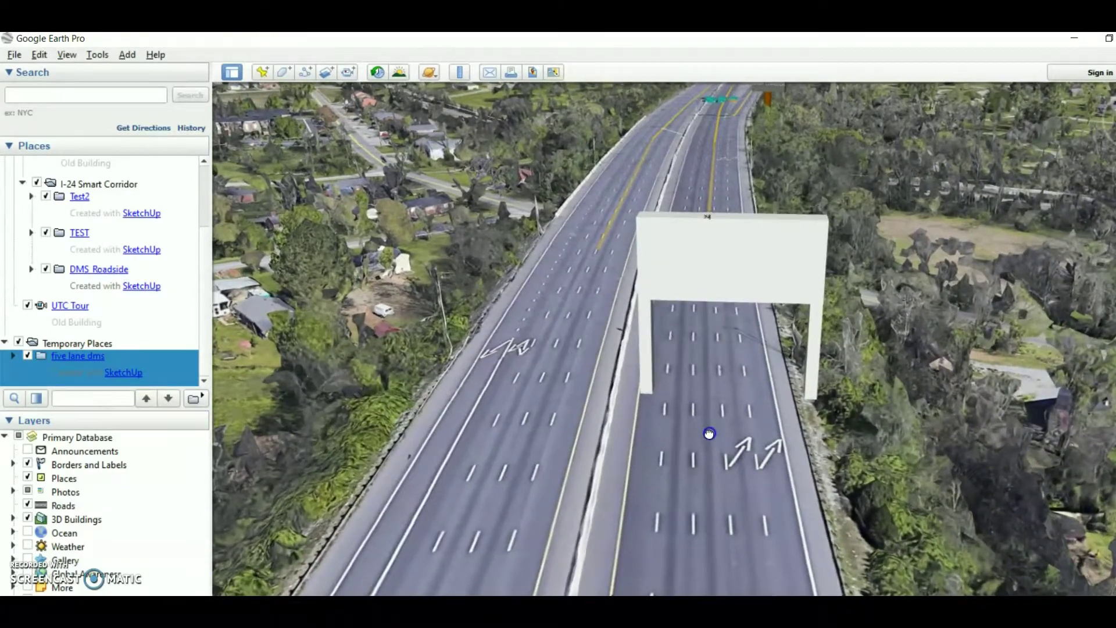
right_click_drag(745, 374, 792, 379)
left_click_drag(792, 379, 810, 364)
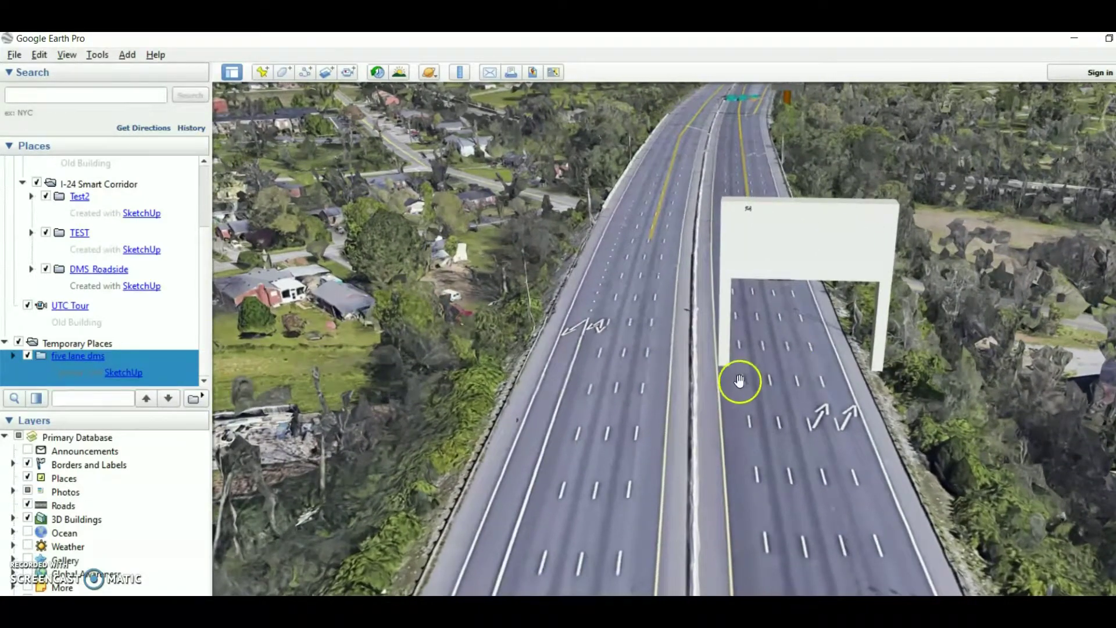
left_click_drag(739, 381, 732, 383)
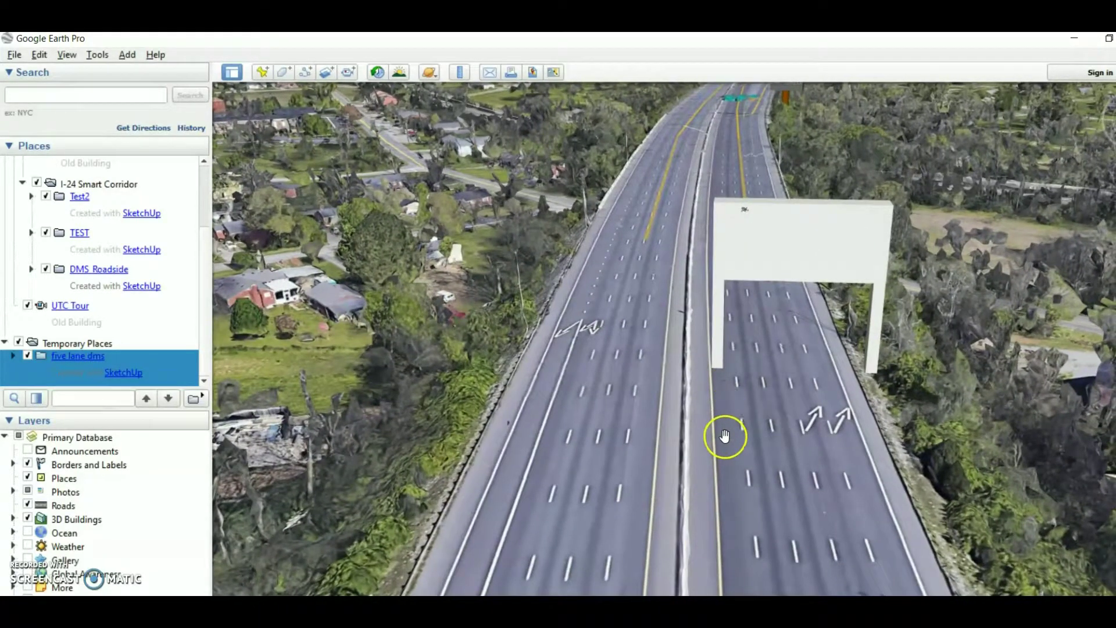
Step: Switch to SketchUp and push the sign panel's top face down with Push/Pull, reducing the panel to roughly 70 percent of its height
key("alt+Tab")
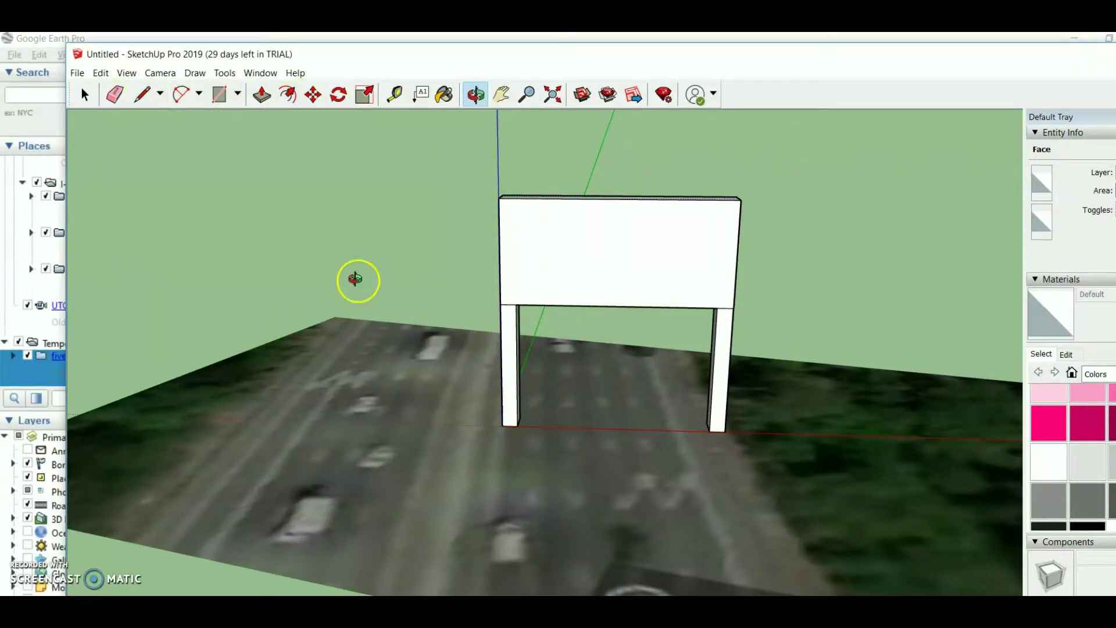
left_click_drag(416, 266, 184, 198)
left_click(263, 96)
left_click_drag(568, 214, 568, 239)
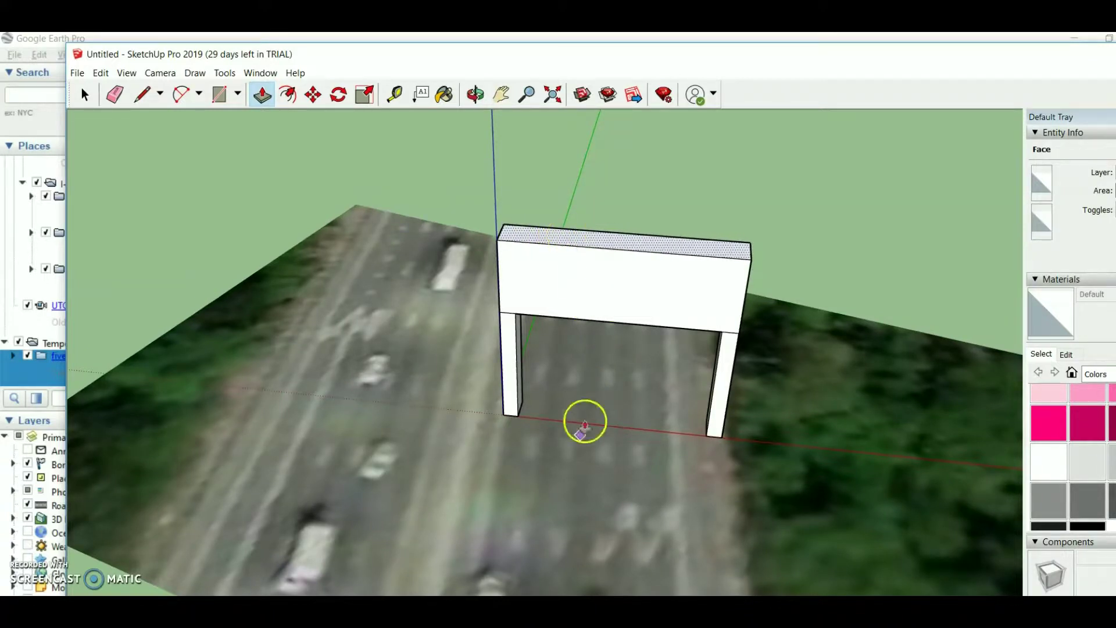
left_click(478, 94)
left_click_drag(643, 553, 713, 386)
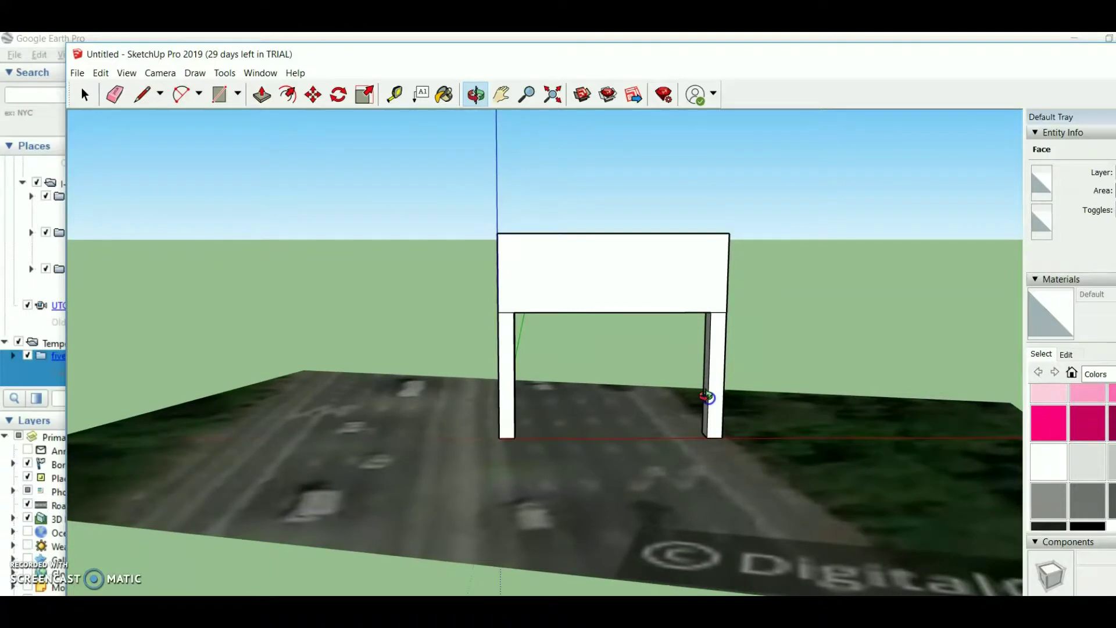
Step: Check the post positions in Google Earth Pro, and in SketchUp move the whole sign about one post width along the red axis toward the median
left_click(573, 575)
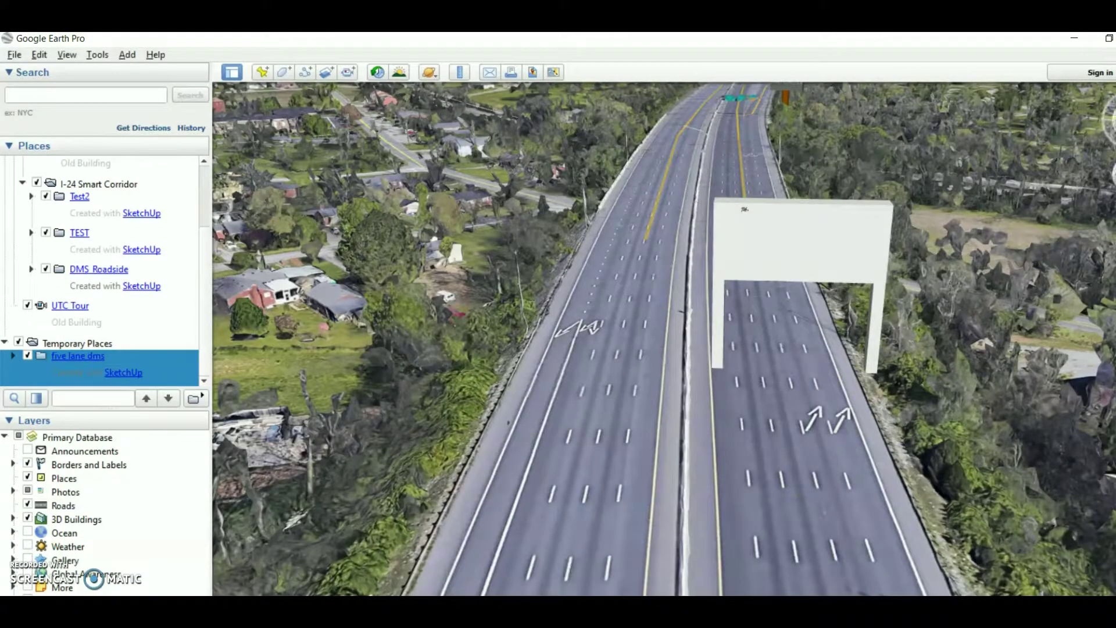
left_click_drag(831, 582, 727, 403)
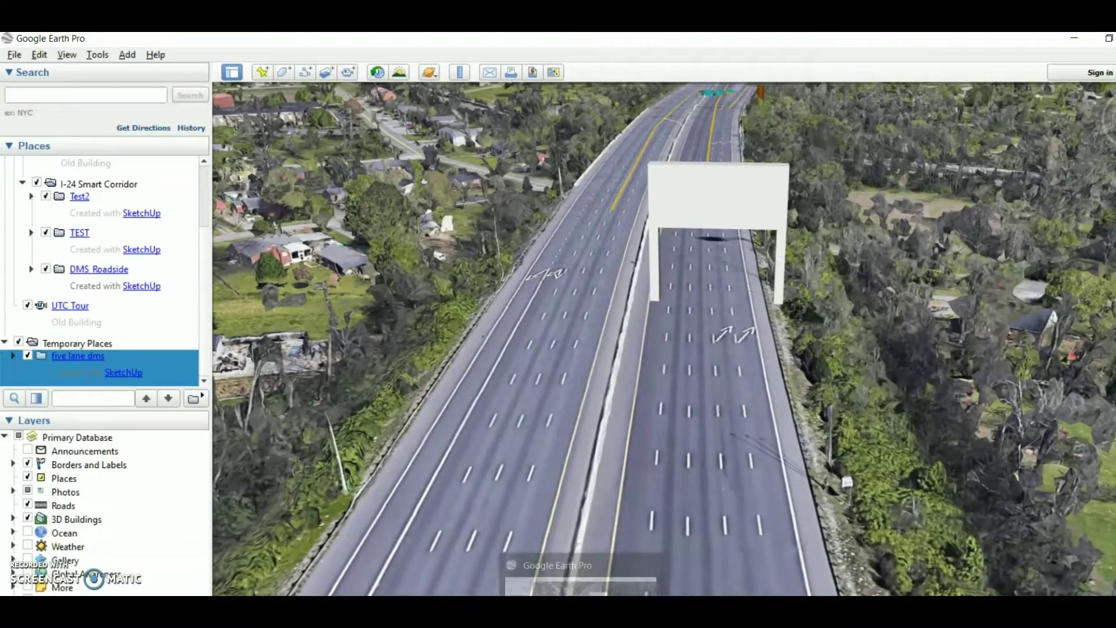
left_click(634, 559)
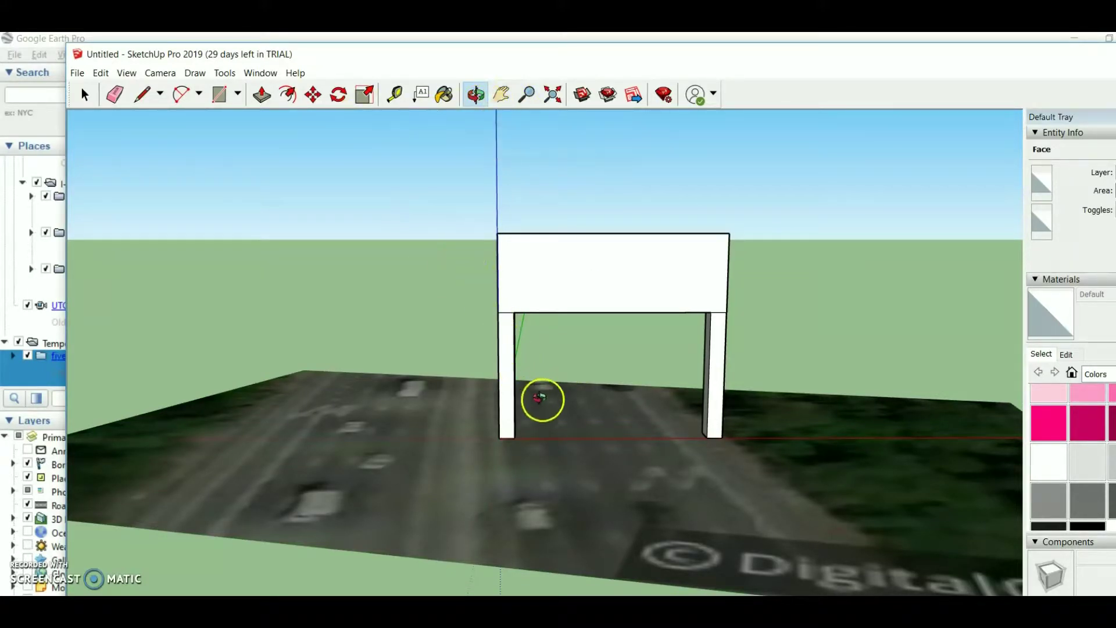
left_click_drag(464, 199, 821, 493)
left_click(322, 102)
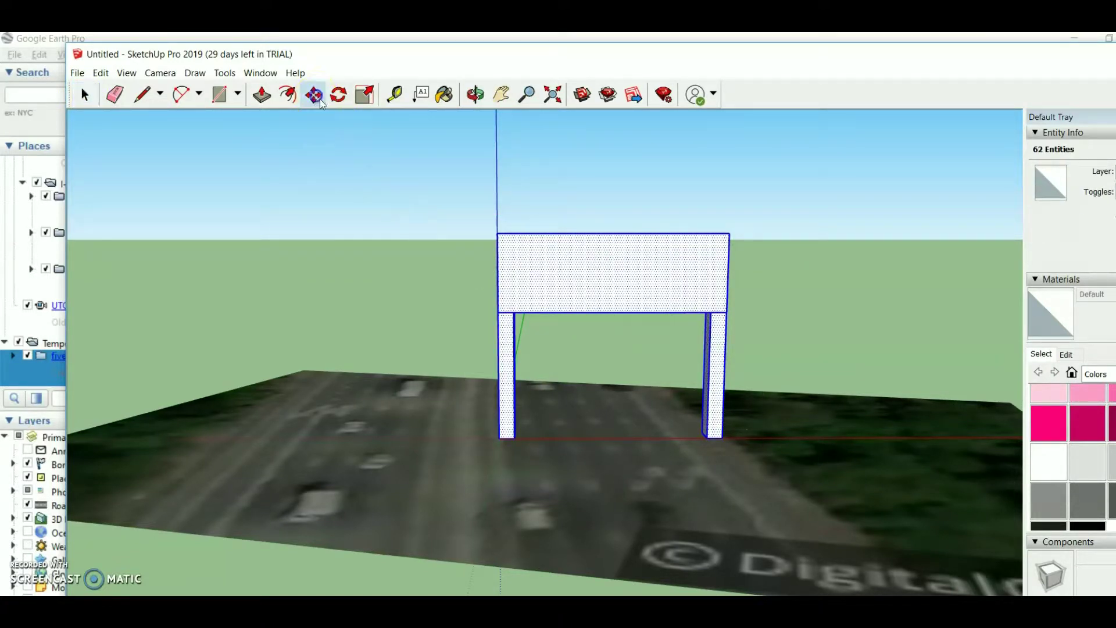
left_click(495, 438)
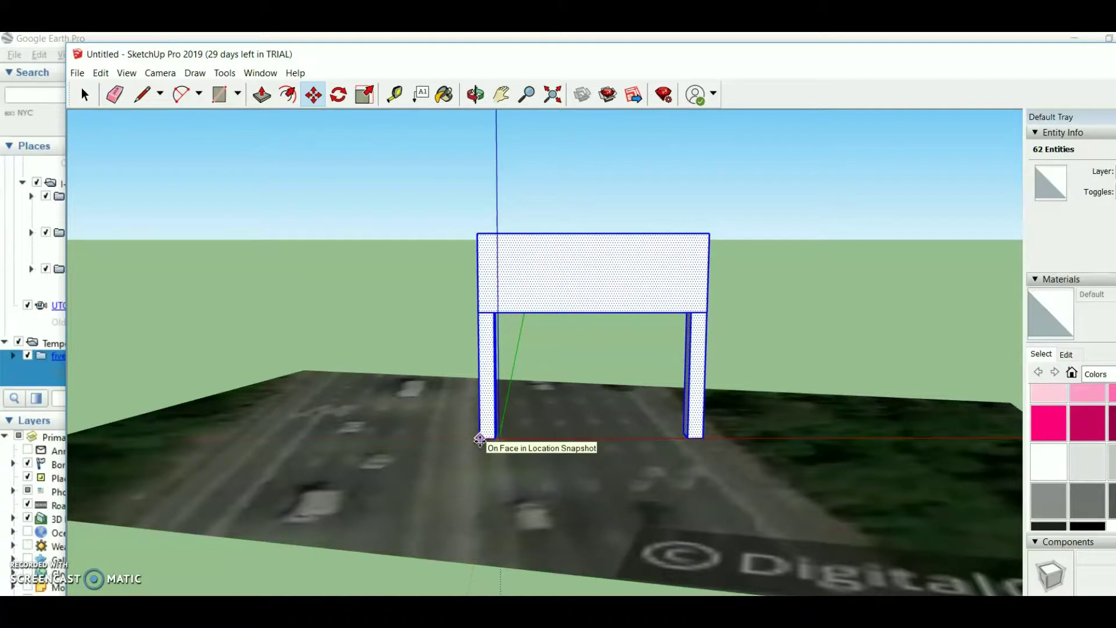
left_click(479, 442)
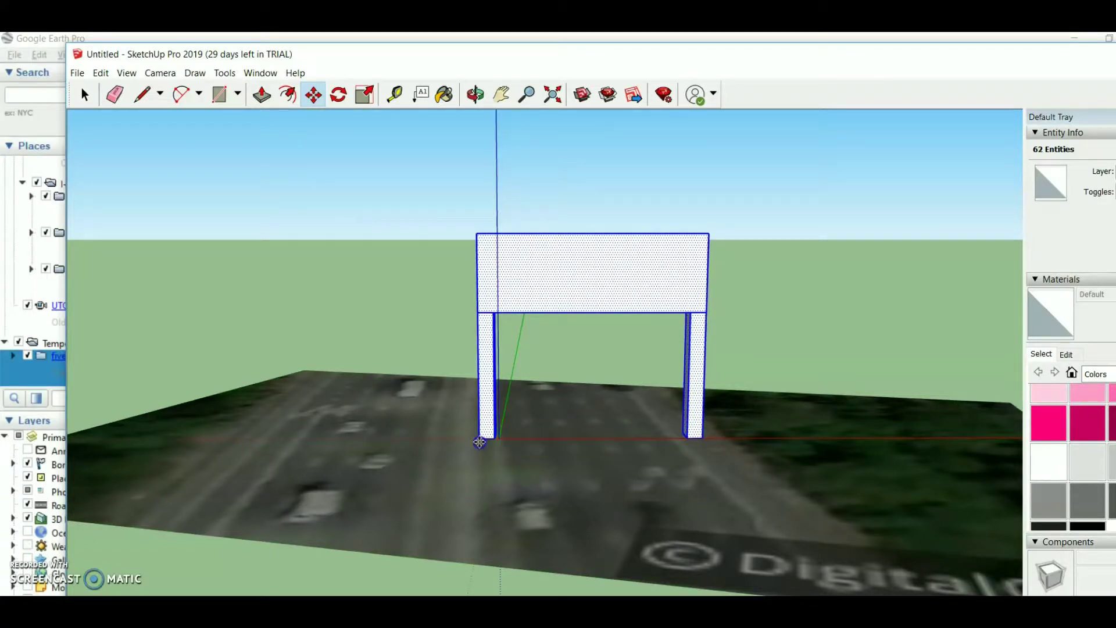
left_click(77, 74)
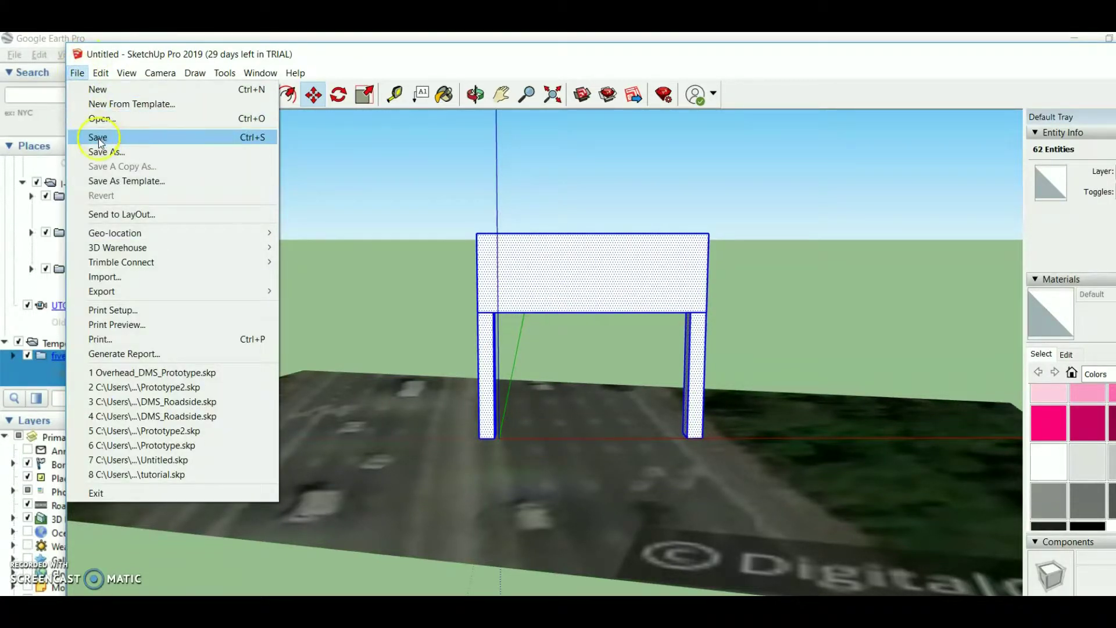
left_click(99, 137)
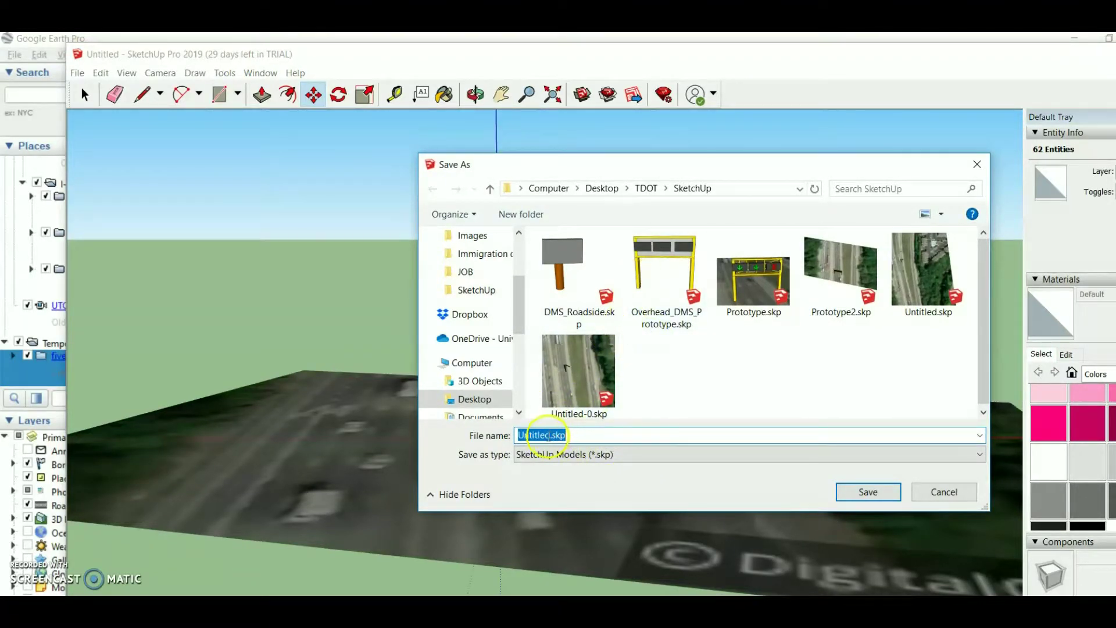
left_click(742, 439)
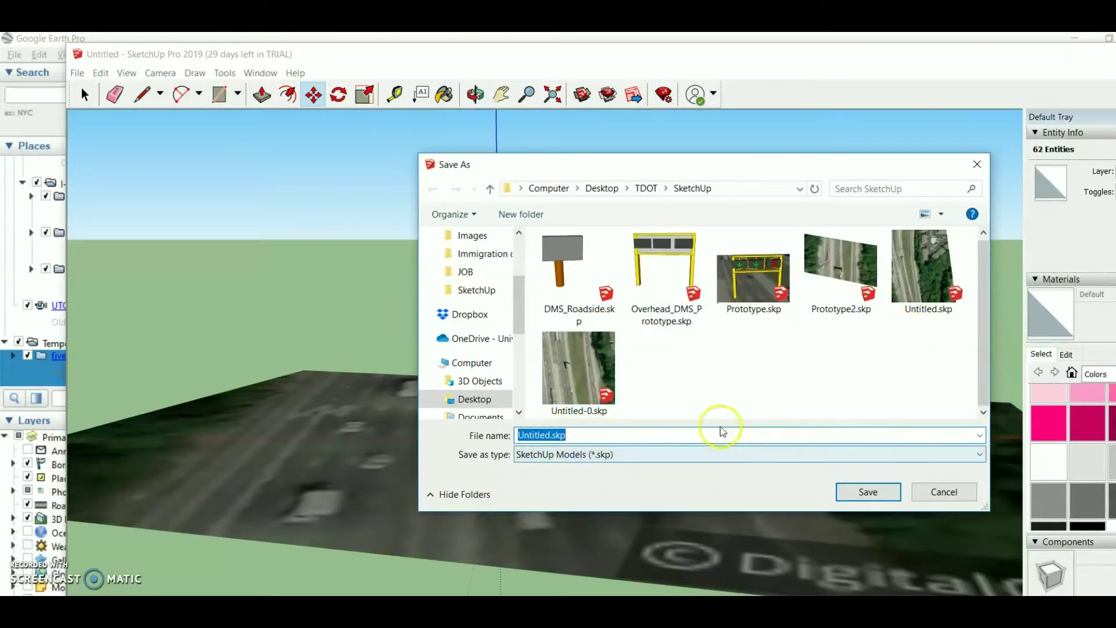
left_click(975, 169)
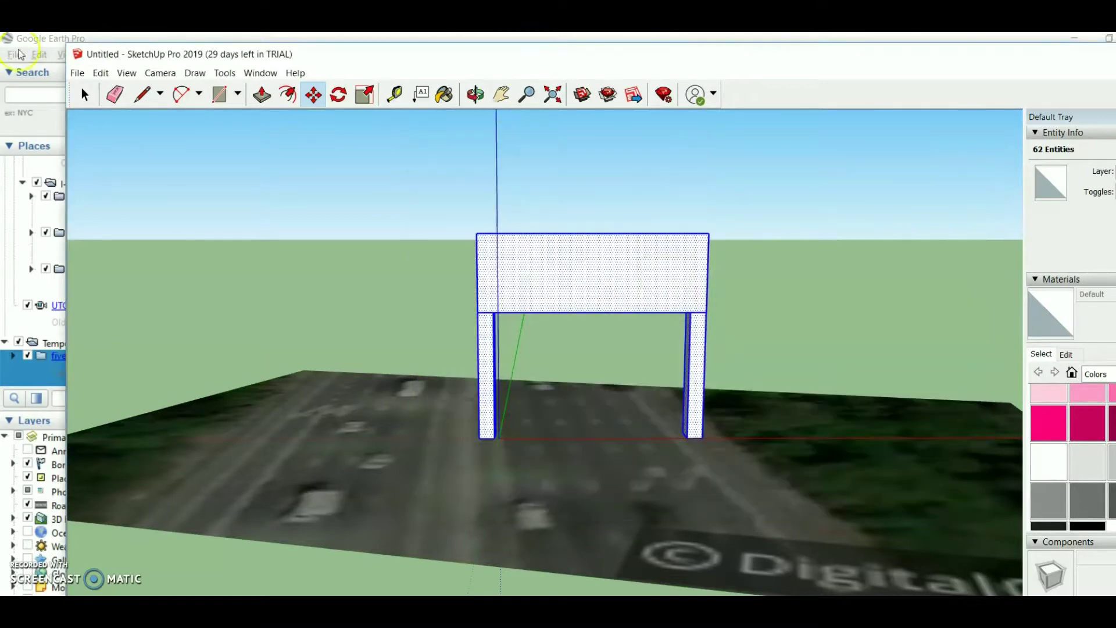
Step: Export the 3D model as a Google Earth File, overwriting the existing five lane dms.kmz
left_click(77, 74)
mouse_move(165, 290)
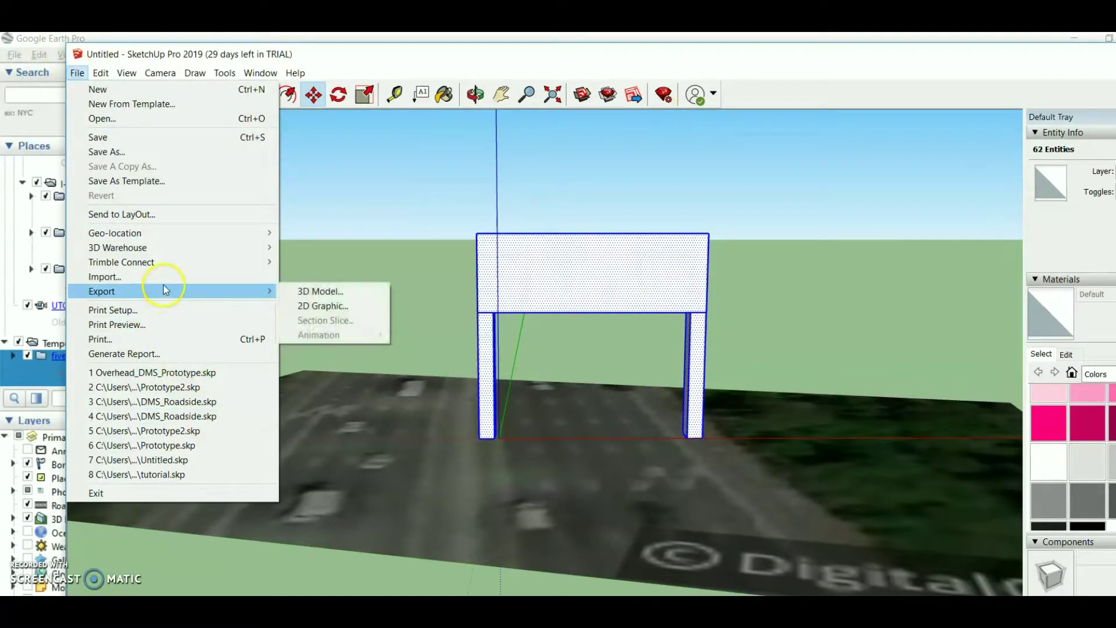
left_click(314, 291)
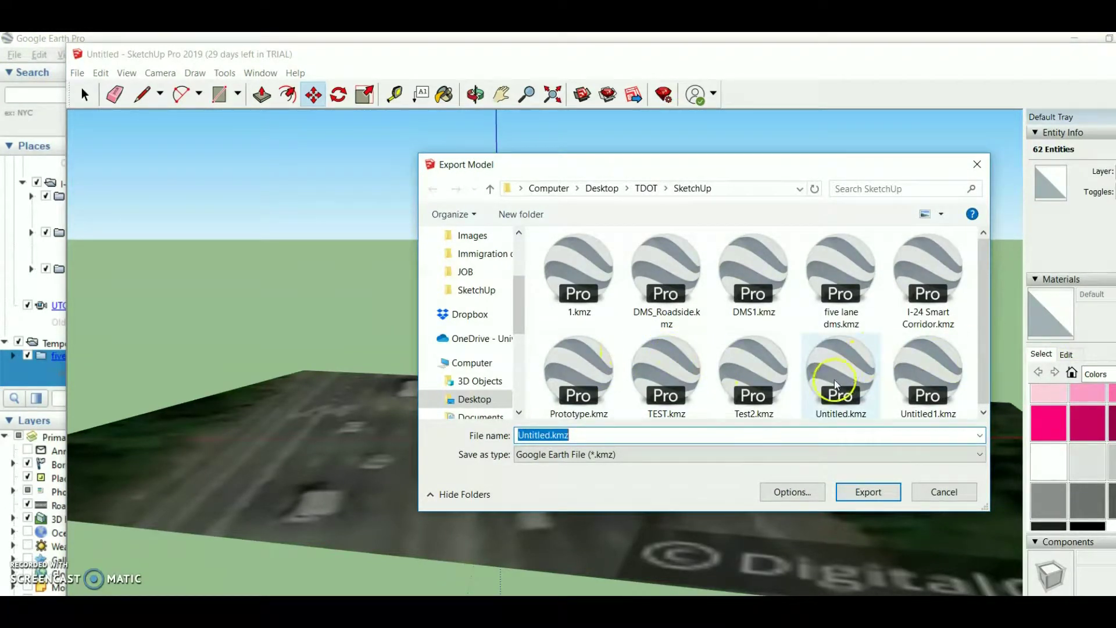
left_click(843, 255)
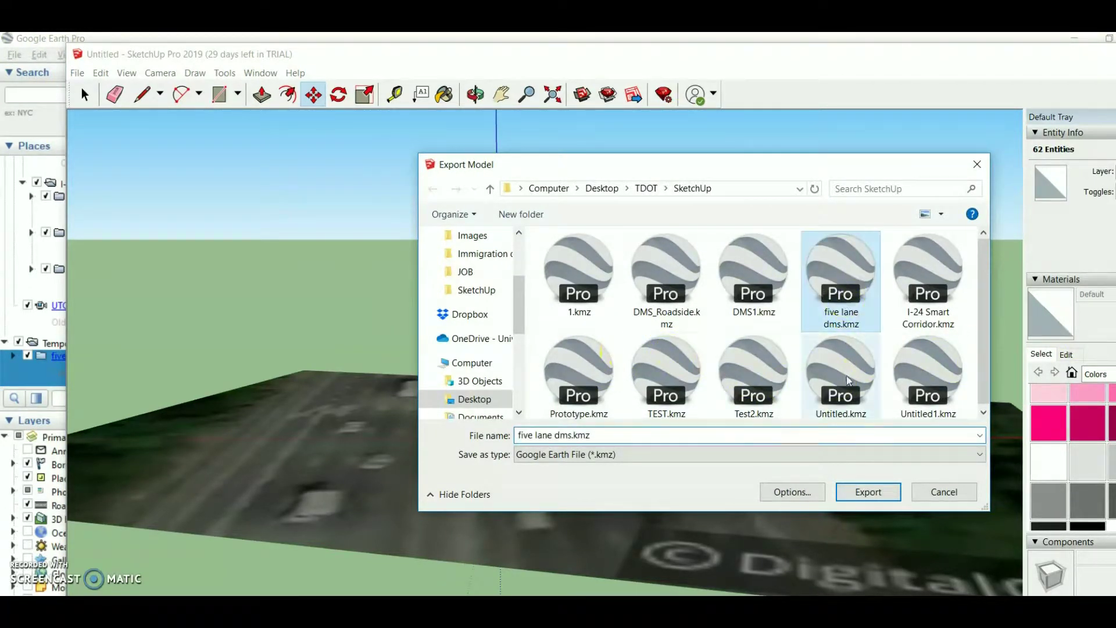
left_click(872, 493)
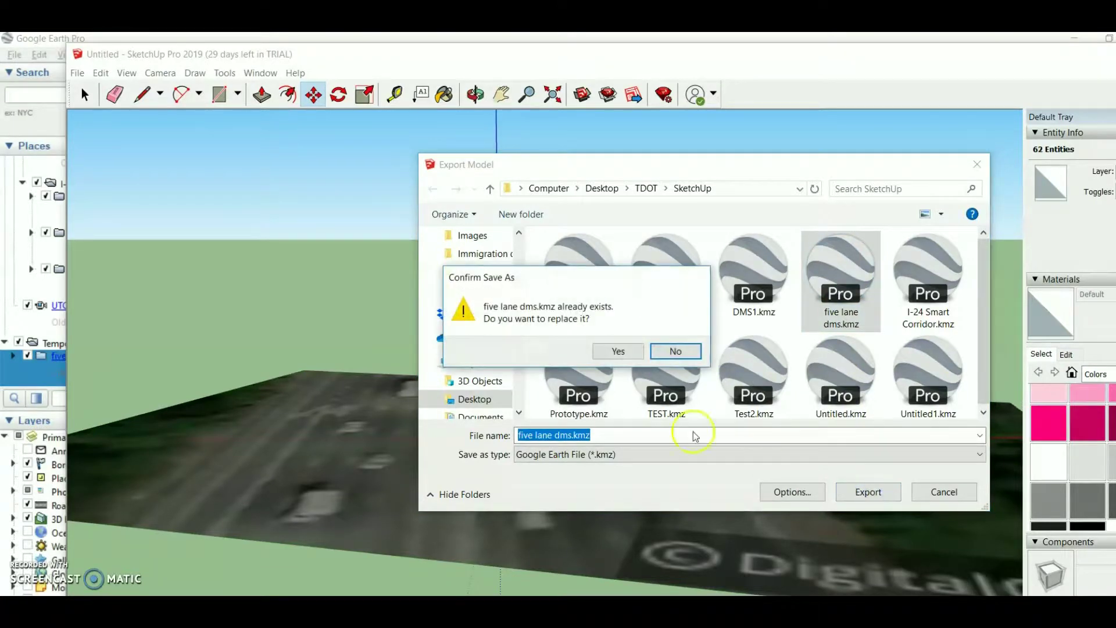
left_click(617, 361)
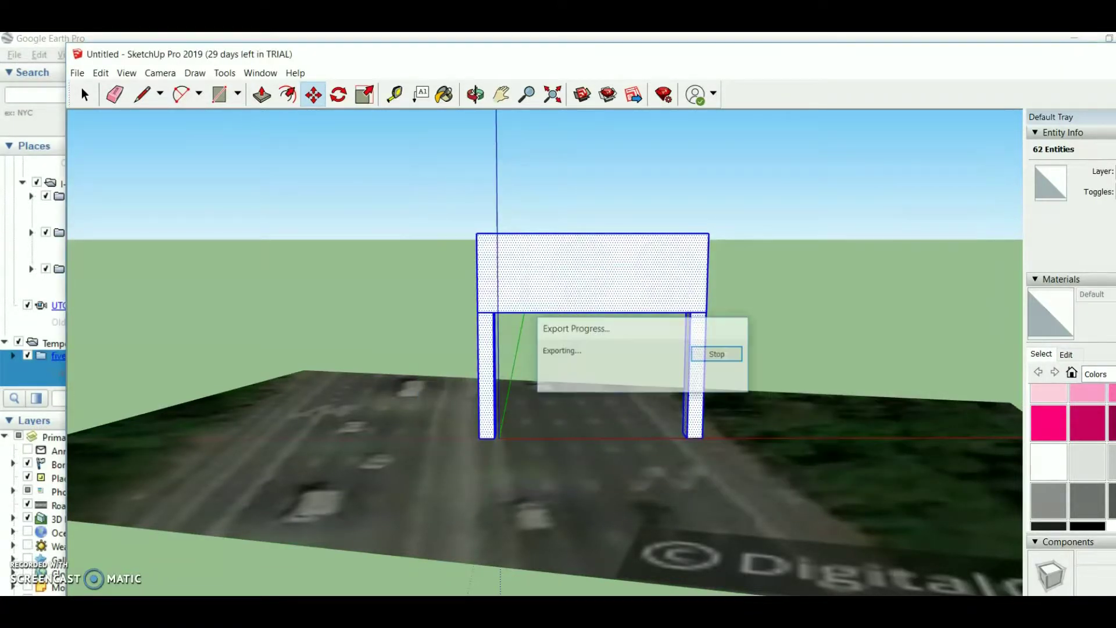
Step: Switch to Google Earth Pro and delete the outdated five lane dms folder from Temporary Places
left_click(581, 581)
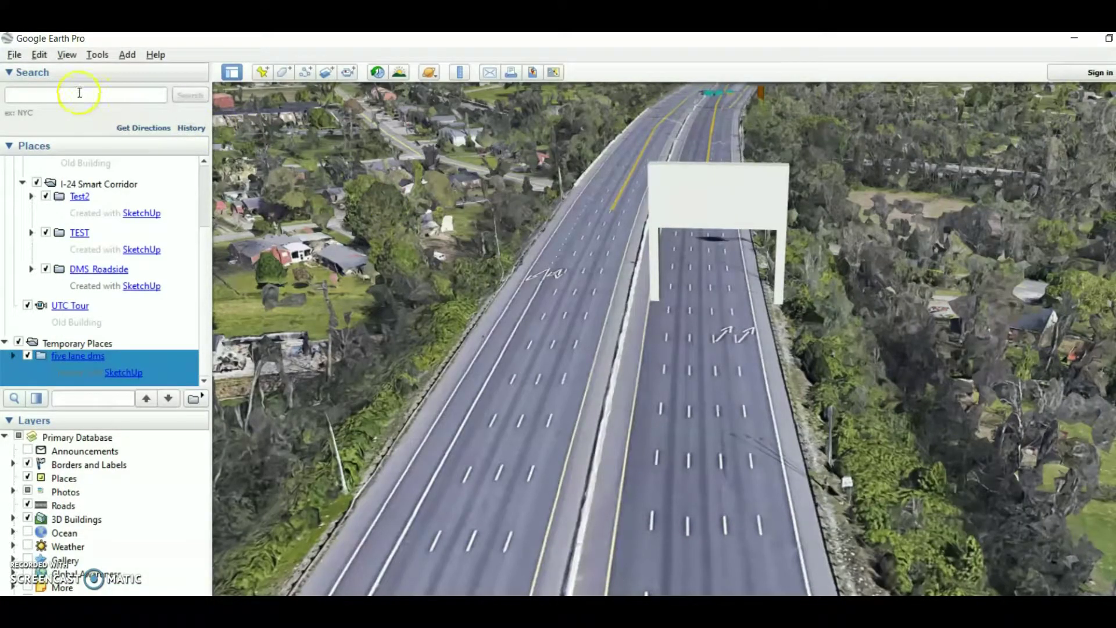
right_click(68, 361)
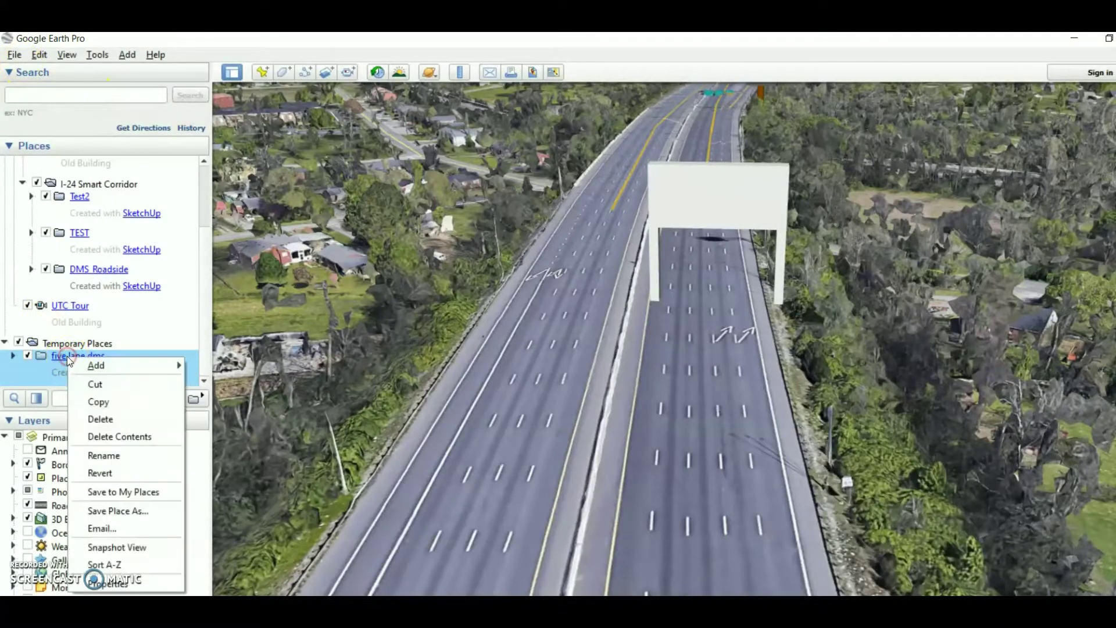
left_click(96, 418)
left_click(663, 366)
Step: Import the re-exported five lane dms.kmz into Google Earth Pro
left_click(14, 54)
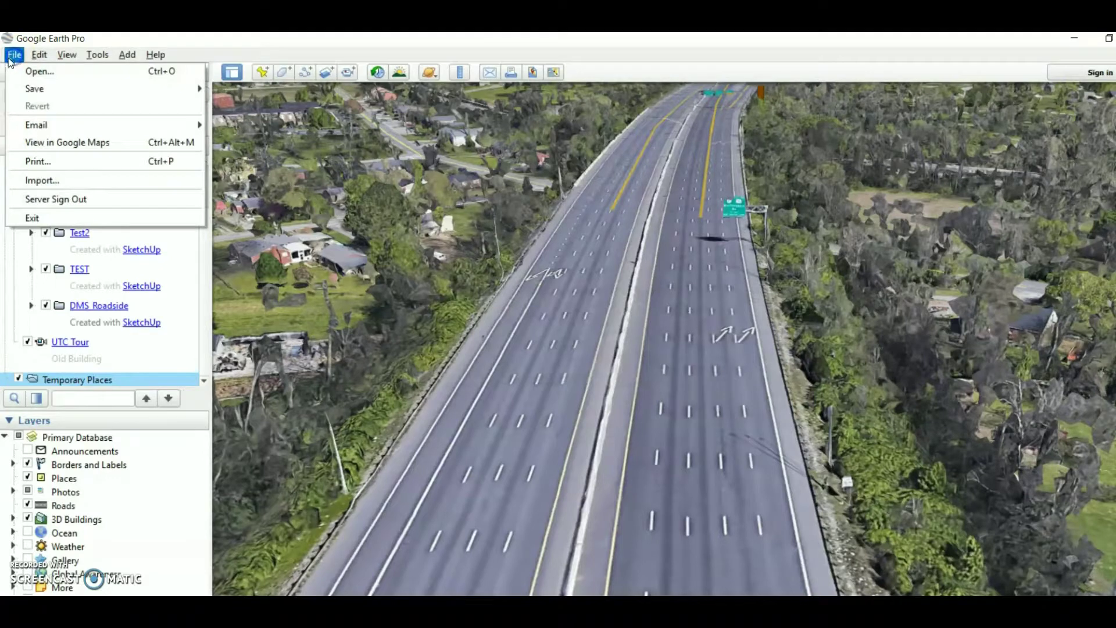
left_click(36, 181)
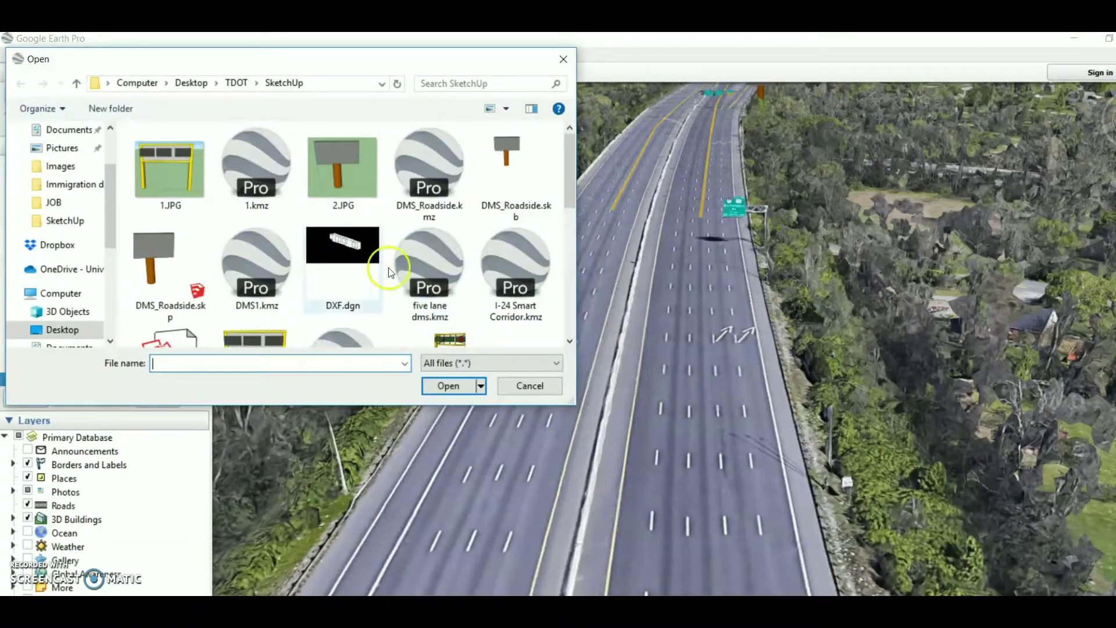
left_click(429, 267)
left_click(448, 385)
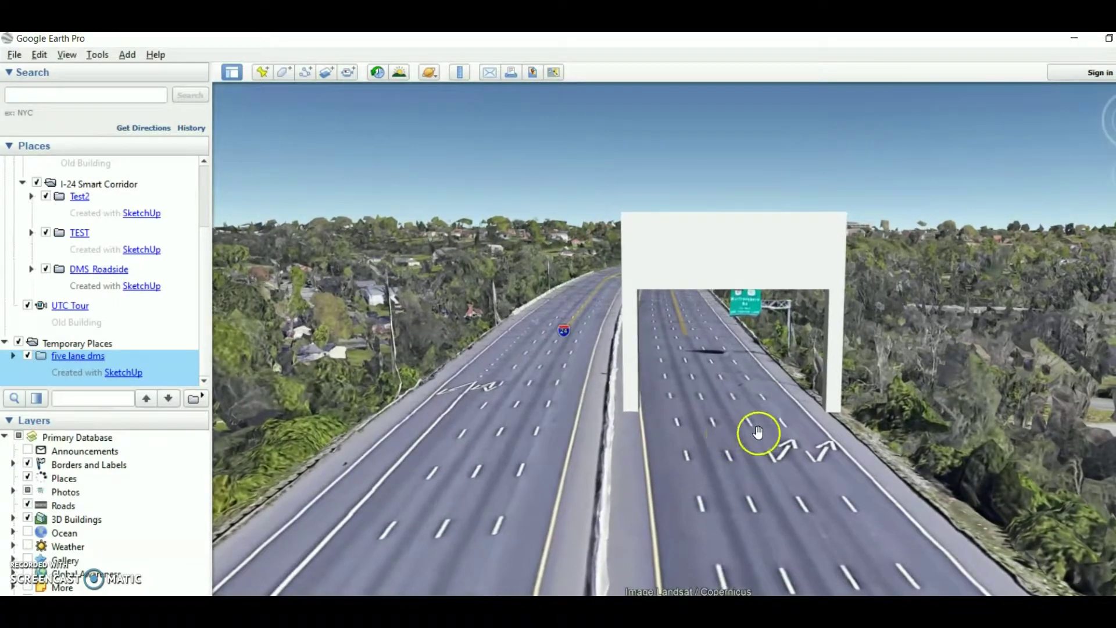
Step: Check the updated sign's alignment with the lanes, and in SketchUp move the whole sign slightly farther along the red axis toward the median
scroll(741, 332, "down", 3)
scroll(761, 417, "up", 3)
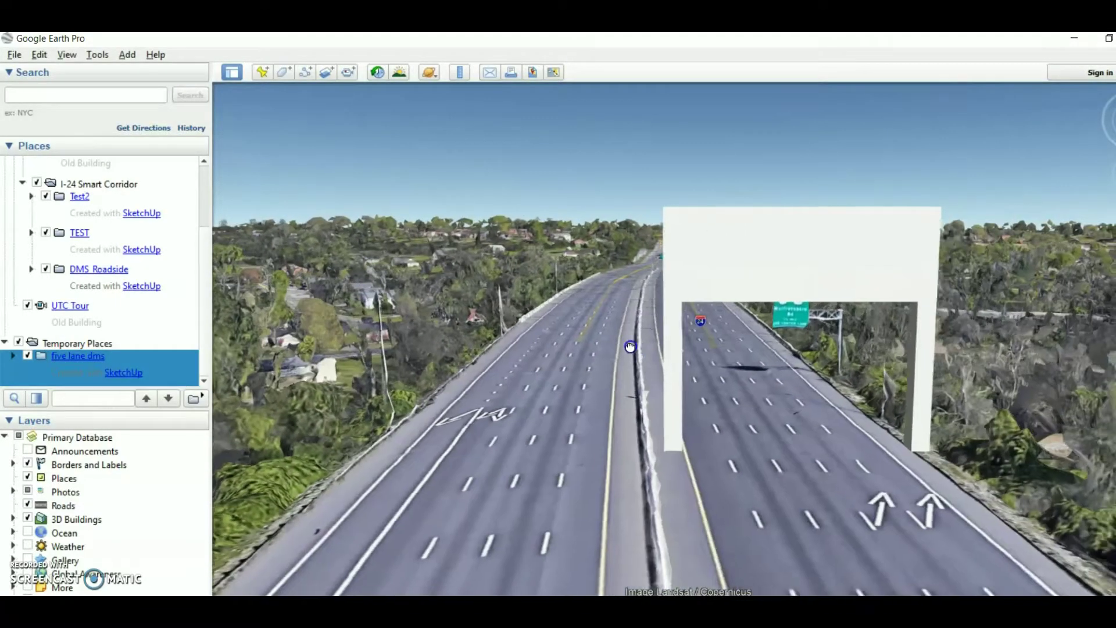
left_click_drag(630, 347, 604, 345)
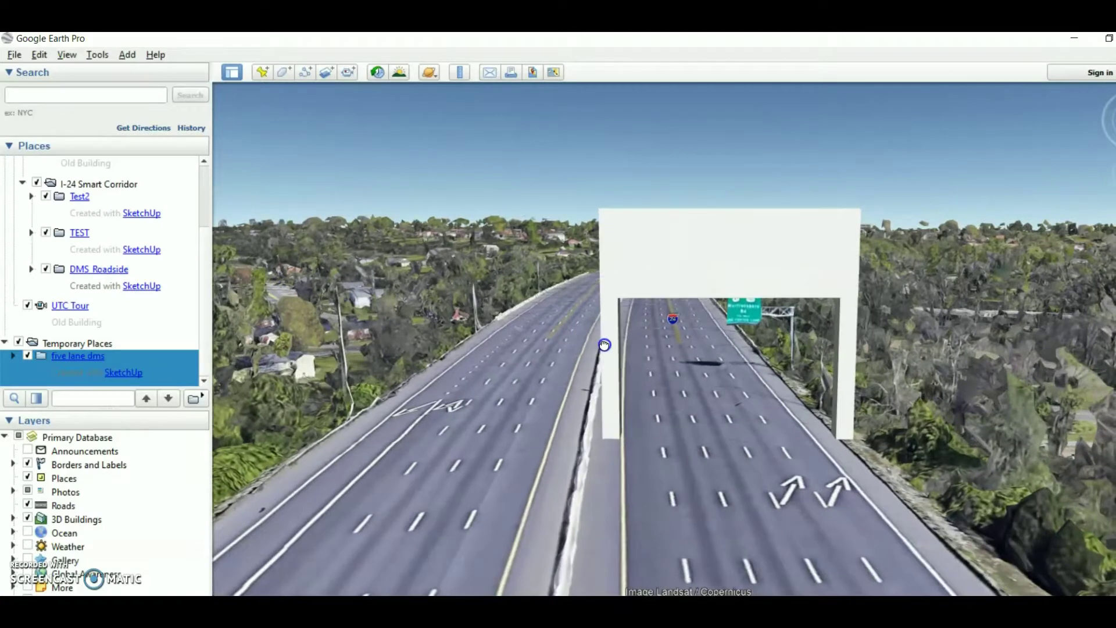
left_click_drag(787, 444, 781, 443)
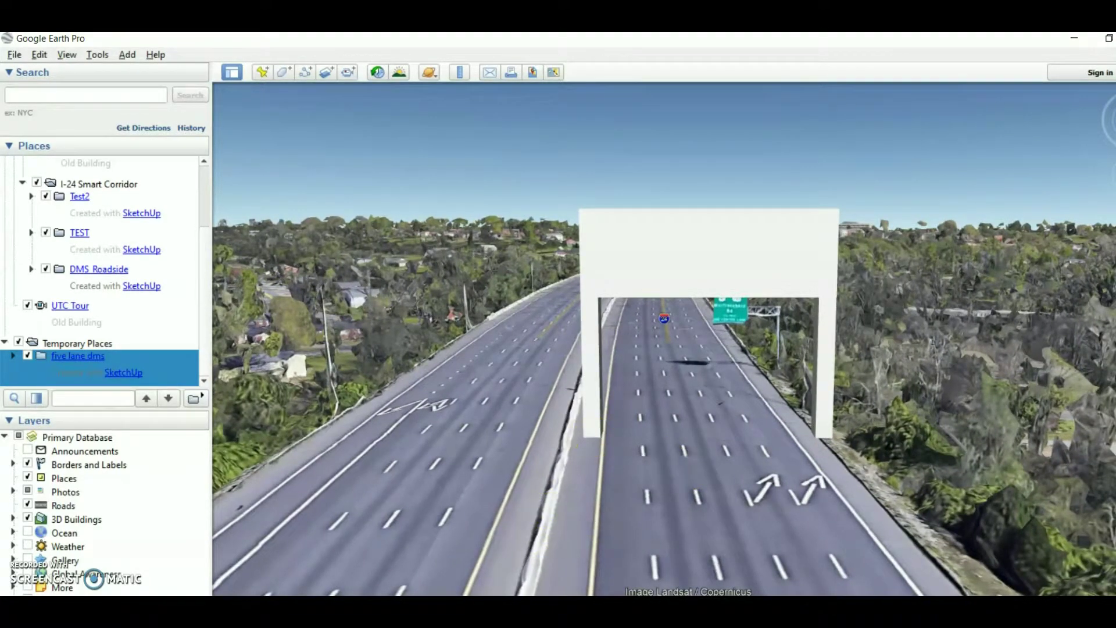
left_click(628, 584)
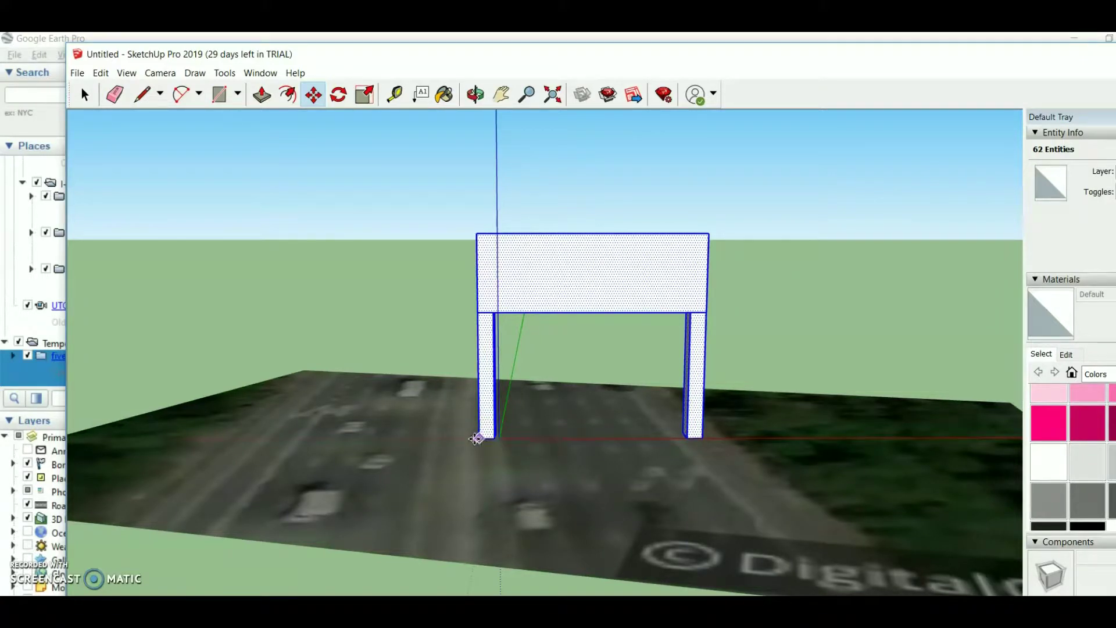
left_click(466, 437)
left_click_drag(466, 437, 468, 439)
left_click(469, 439)
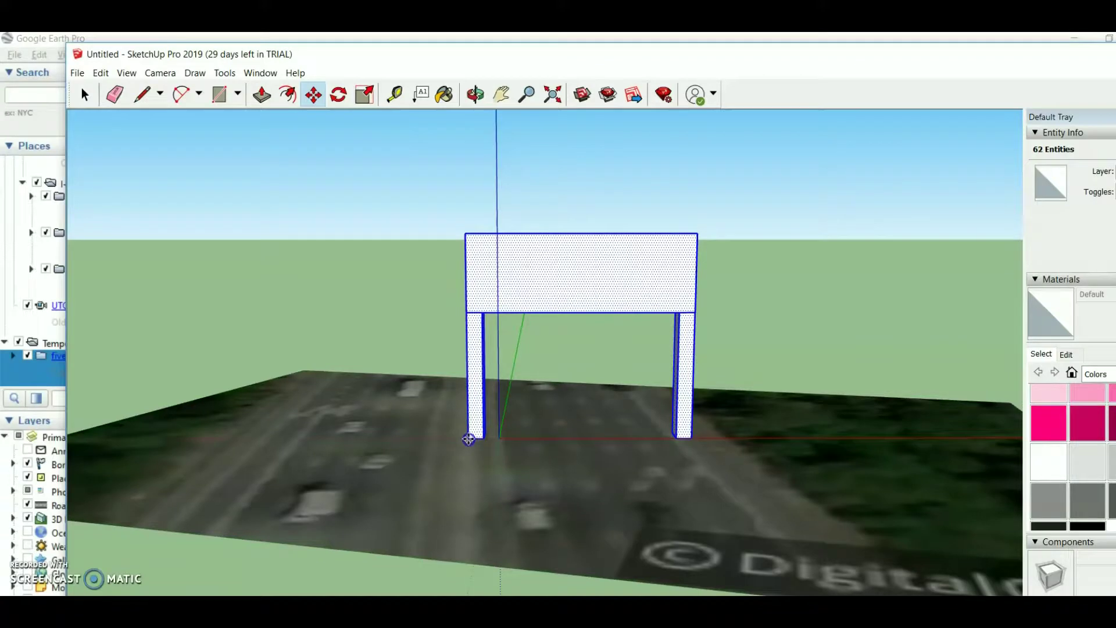
Step: Export the repositioned 3D model as a Google Earth File, replacing the existing five lane dms.kmz
left_click(77, 73)
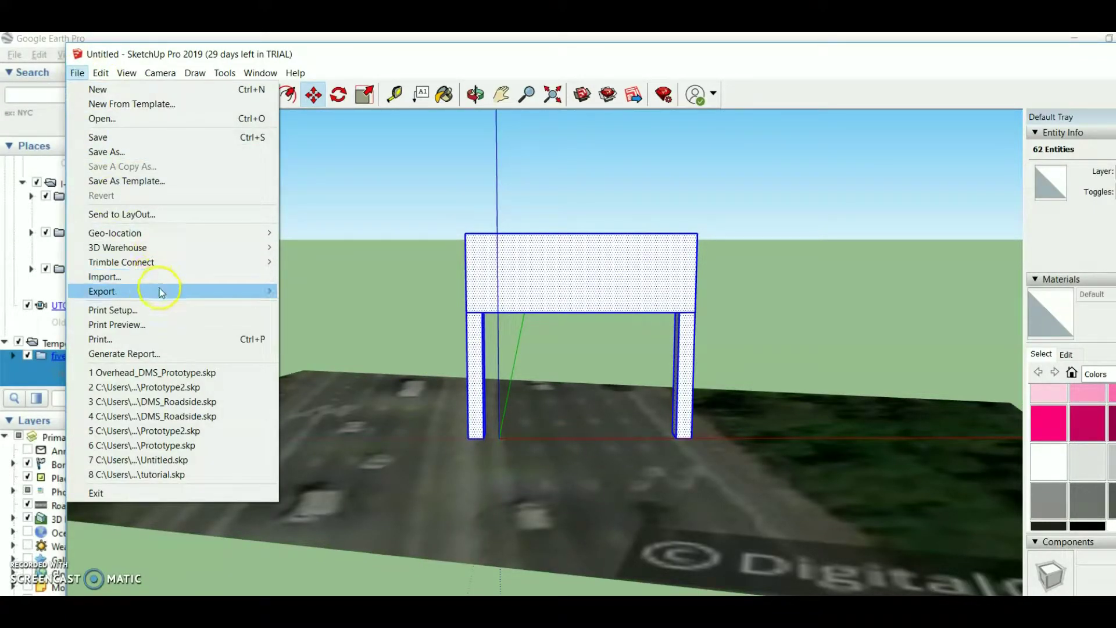
mouse_move(173, 292)
left_click(327, 291)
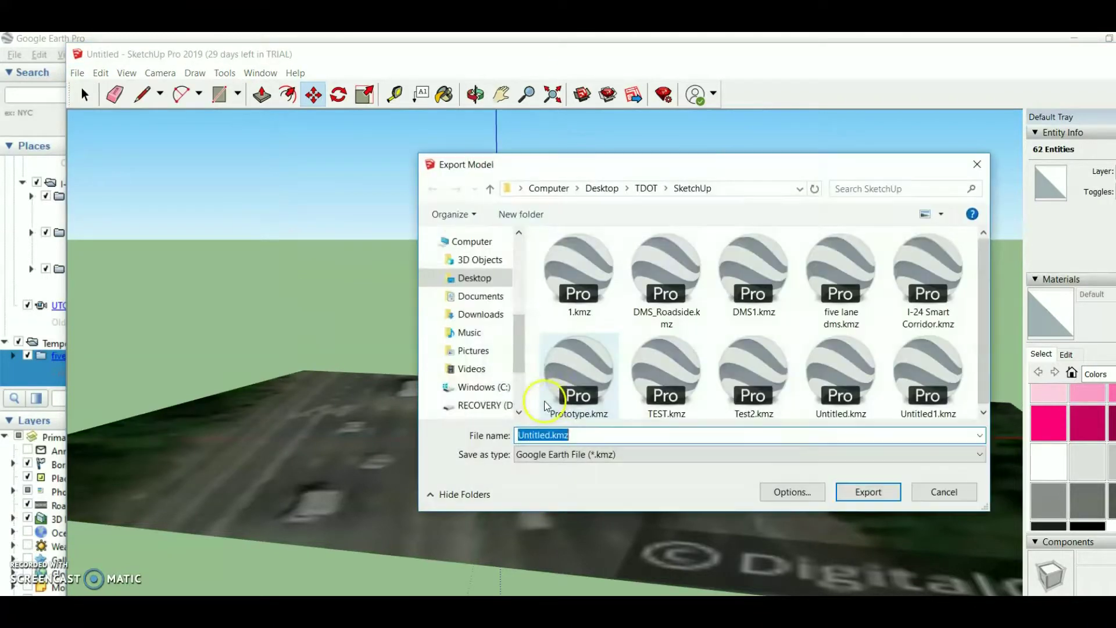
left_click(841, 279)
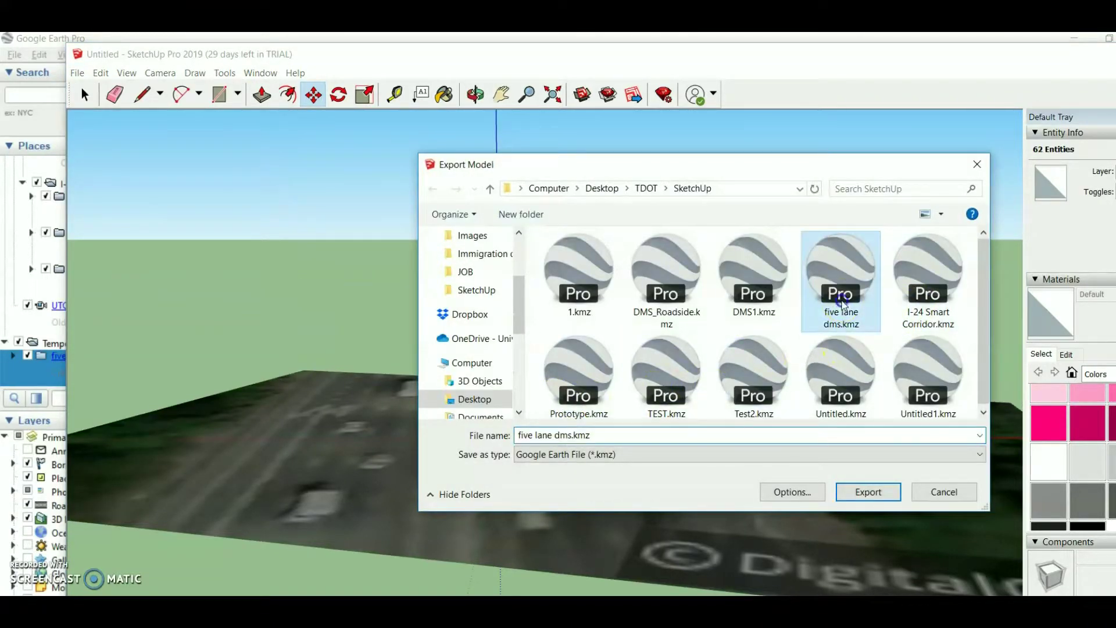
left_click(861, 492)
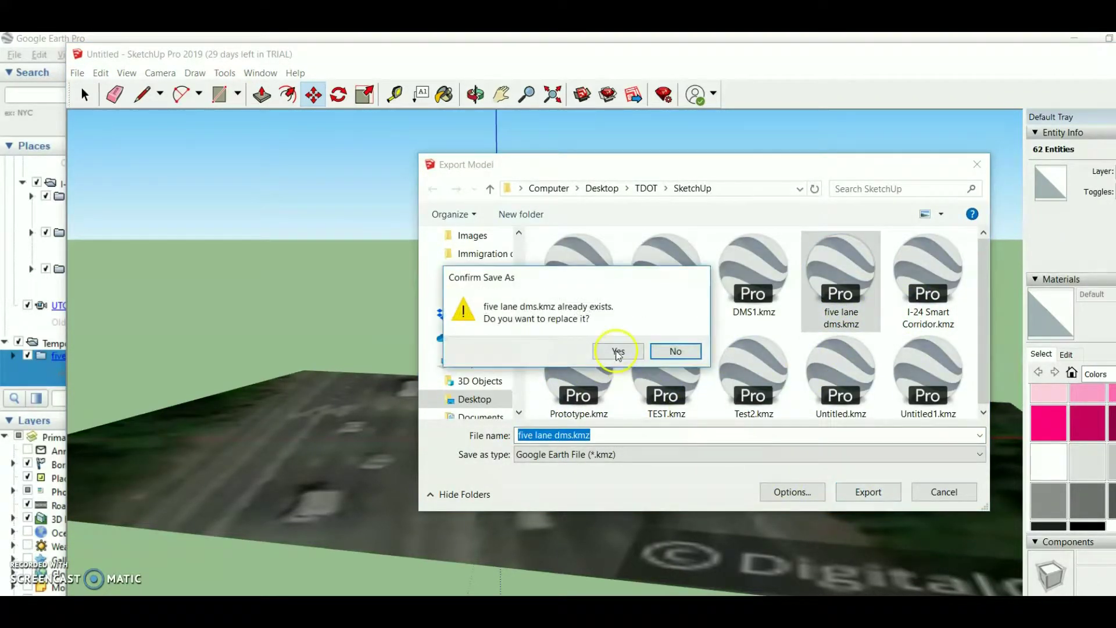
left_click(616, 351)
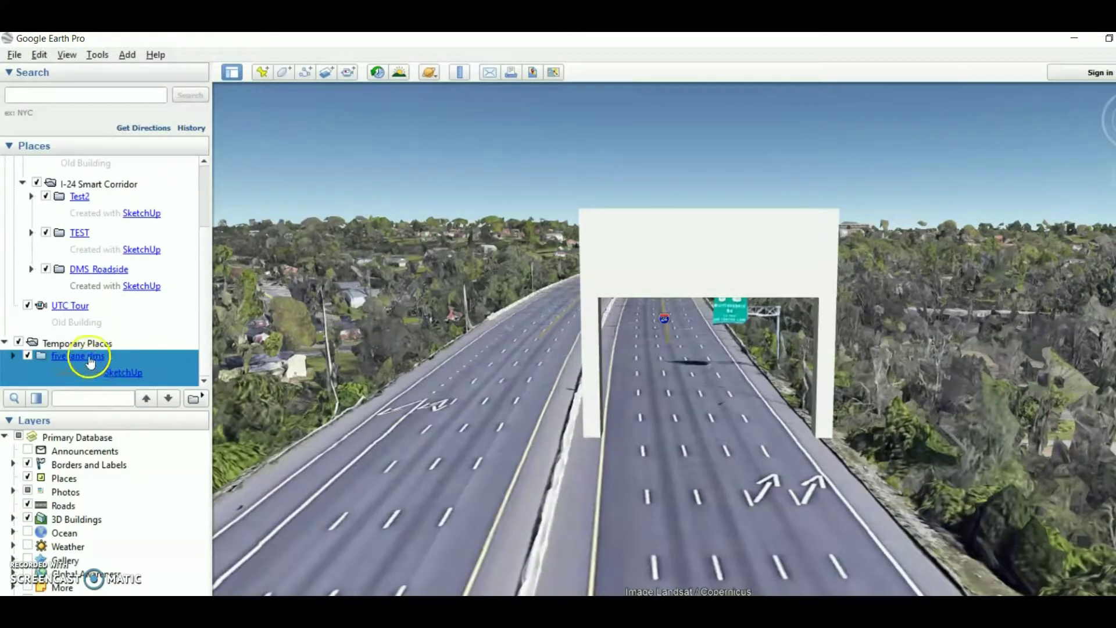
Step: Delete the outdated five lane dms folder from Temporary Places in Google Earth Pro
right_click(91, 361)
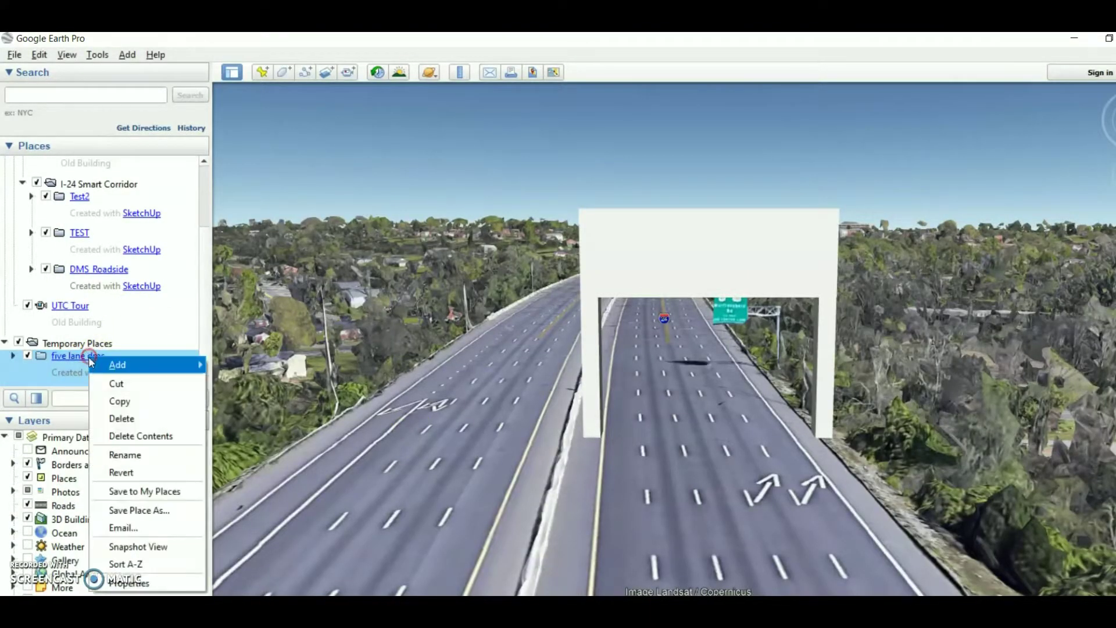
left_click(121, 417)
left_click(651, 372)
Step: Import the newly exported five lane dms.kmz from the SketchUp folder
left_click(14, 56)
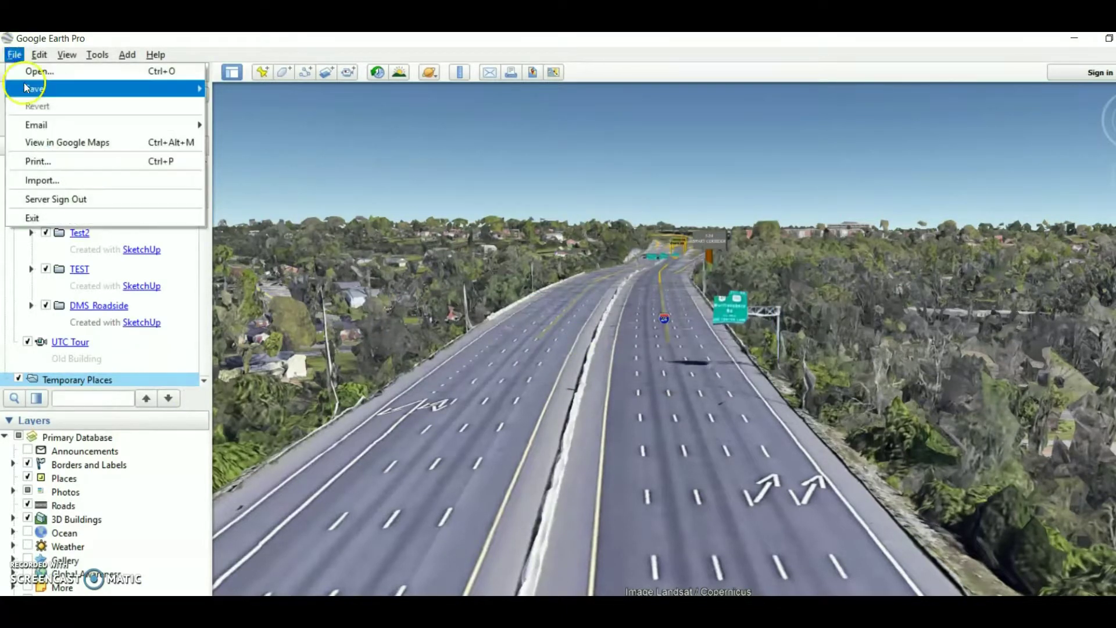
left_click(39, 179)
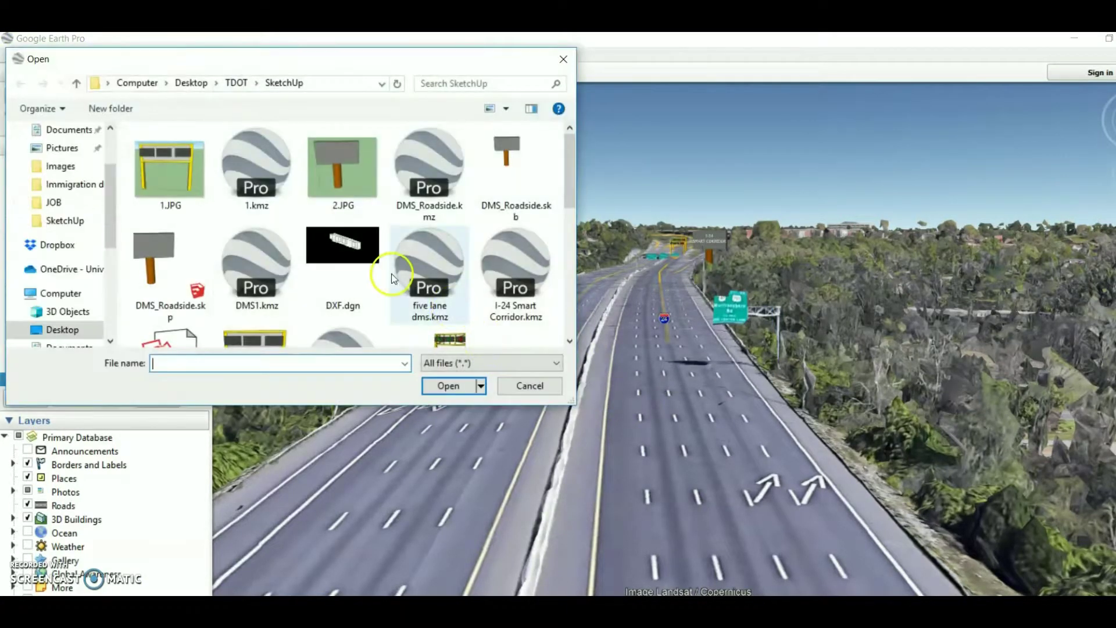
left_click(391, 279)
scroll(395, 276, "down", 1)
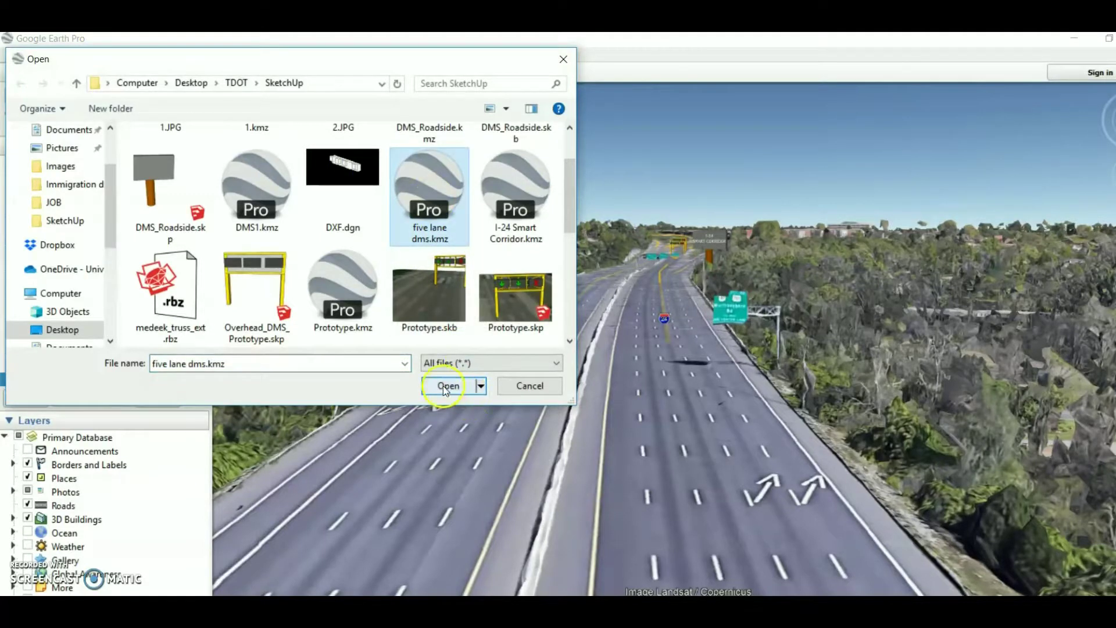
left_click(446, 386)
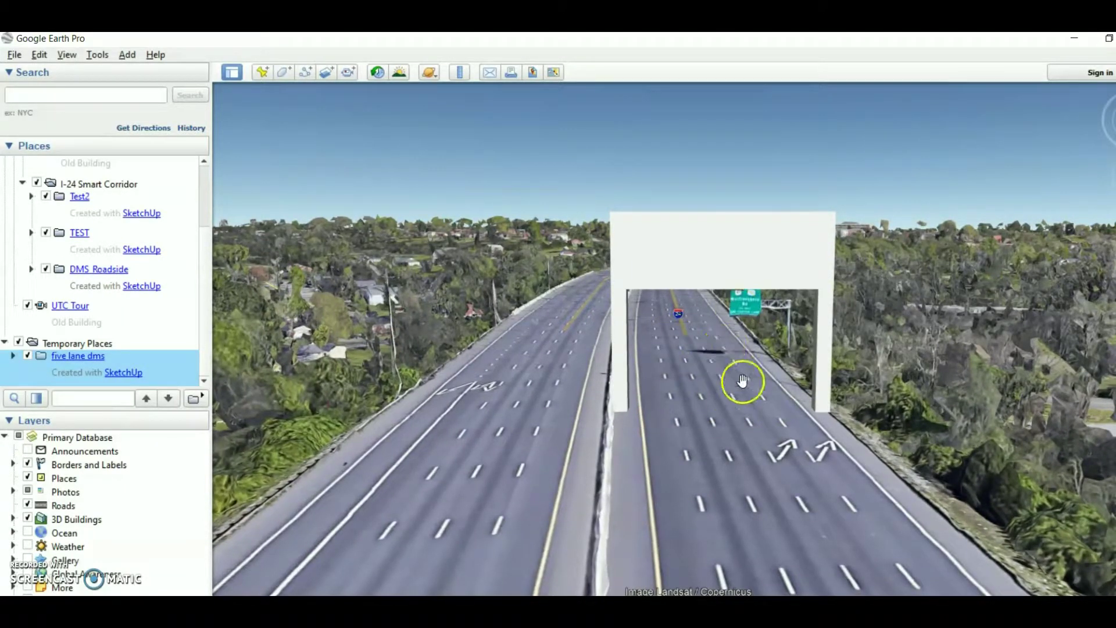
Step: Examine how the sign's posts line up with the median and road edge, and return to SketchUp
left_click_drag(724, 405, 623, 490)
scroll(600, 451, "down", 5)
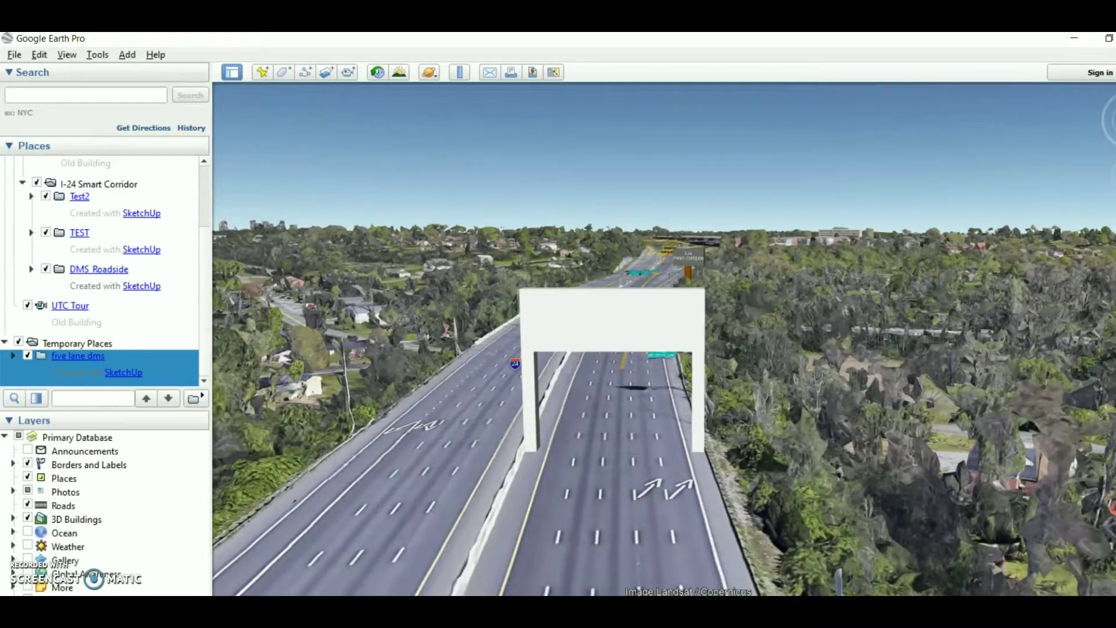
mouse_move(619, 611)
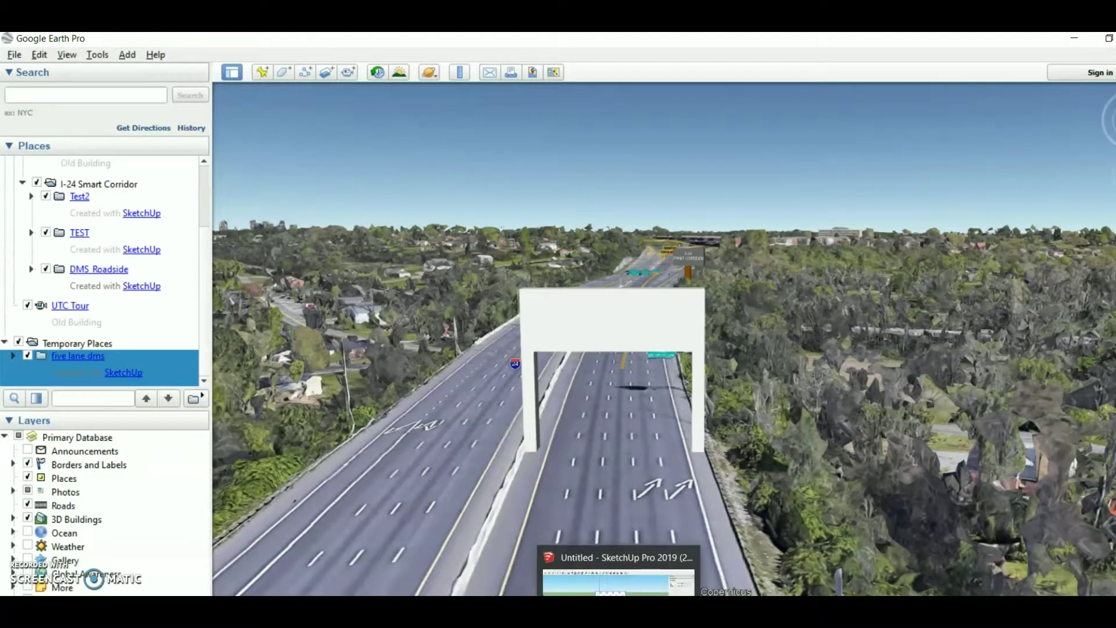
left_click(618, 581)
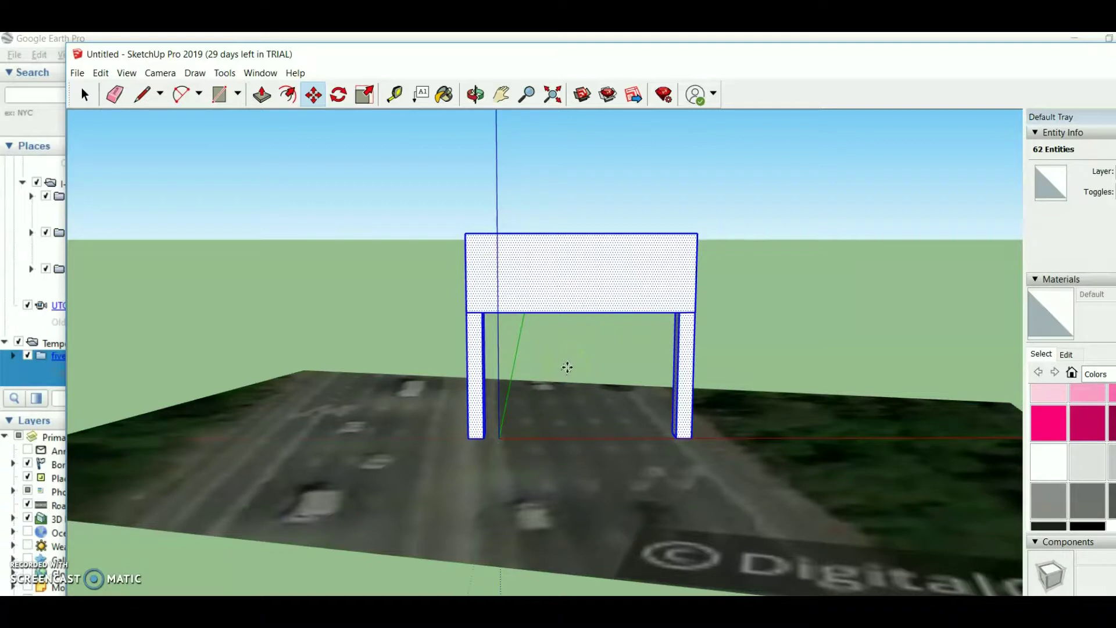
Step: Draw a small rectangle on the ground from the origin, in front of the sign
left_click(219, 97)
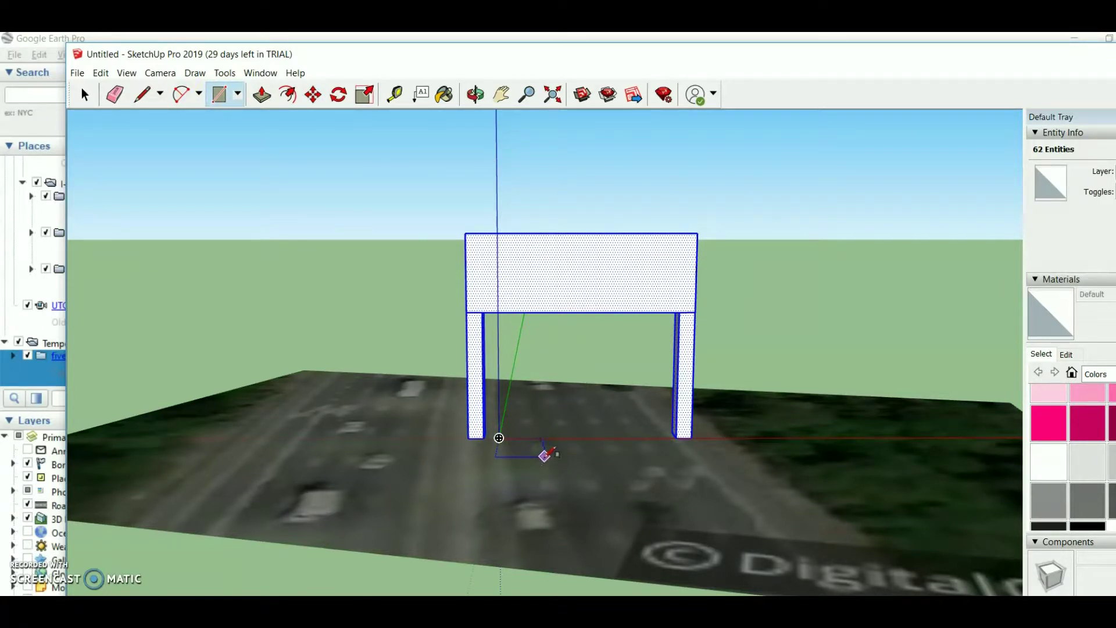
left_click(546, 457)
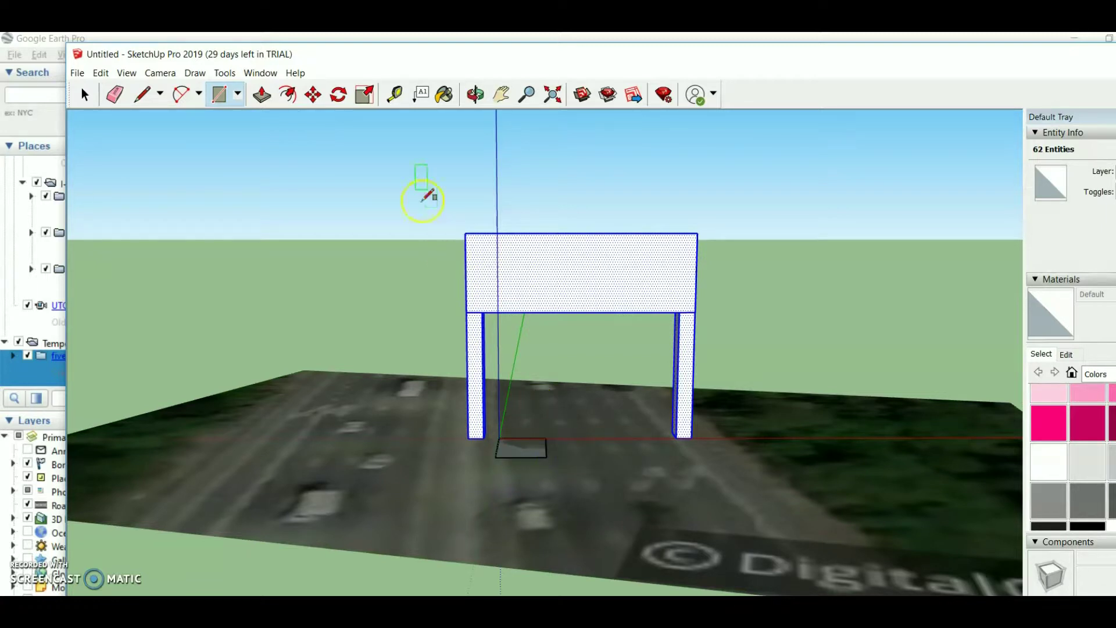
Step: Try to Push/Pull the small rectangle into a low block and rotate it about its front corner
left_click(261, 94)
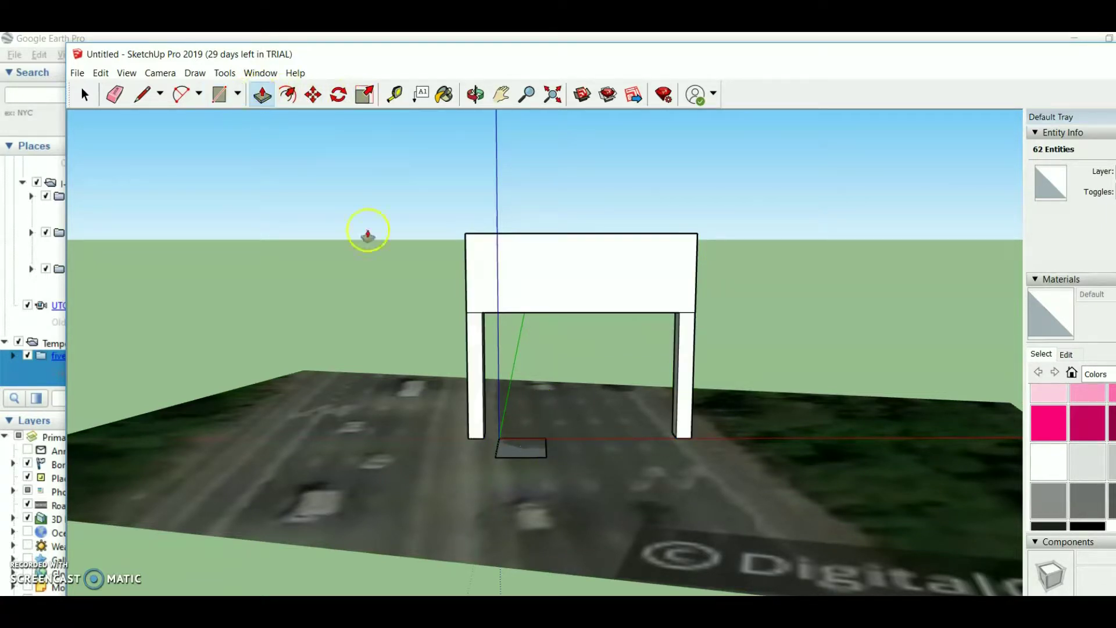
left_click(526, 452)
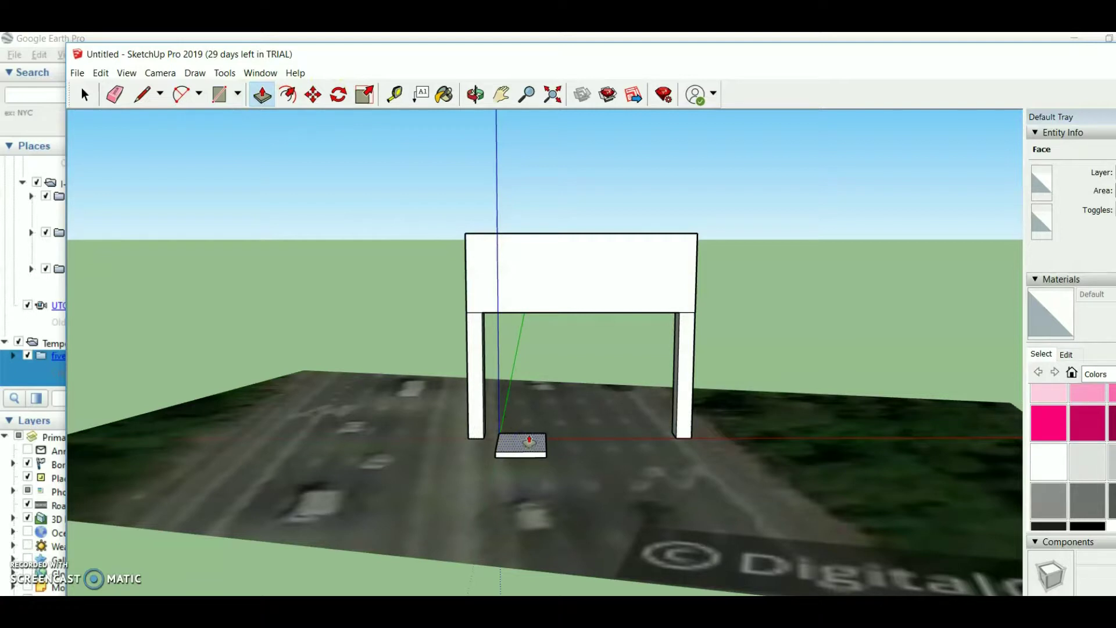
left_click(584, 461)
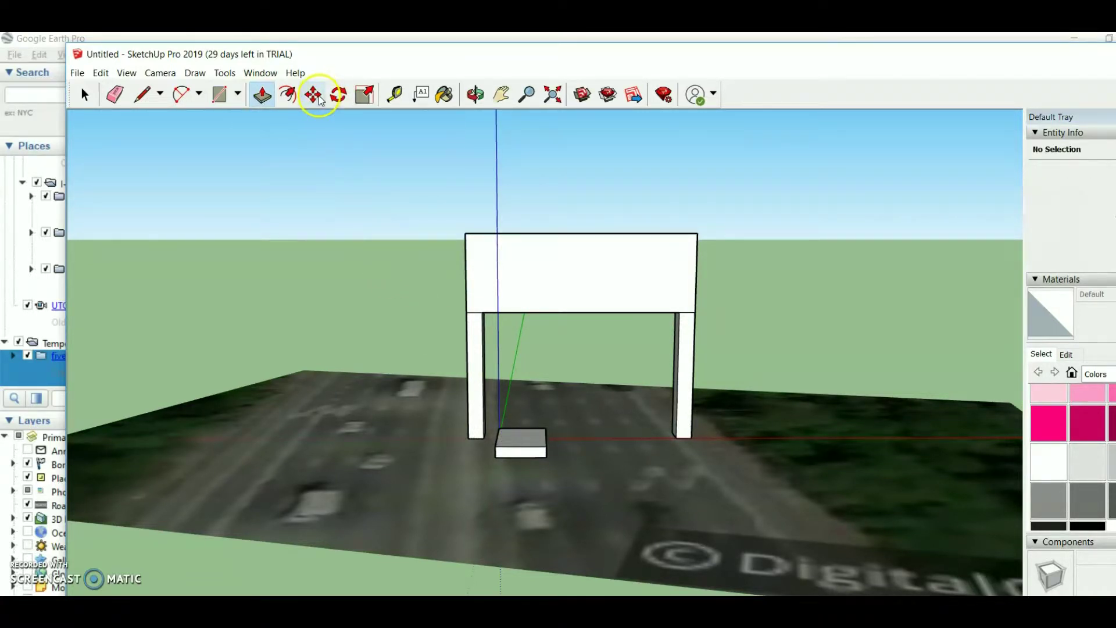
left_click(339, 94)
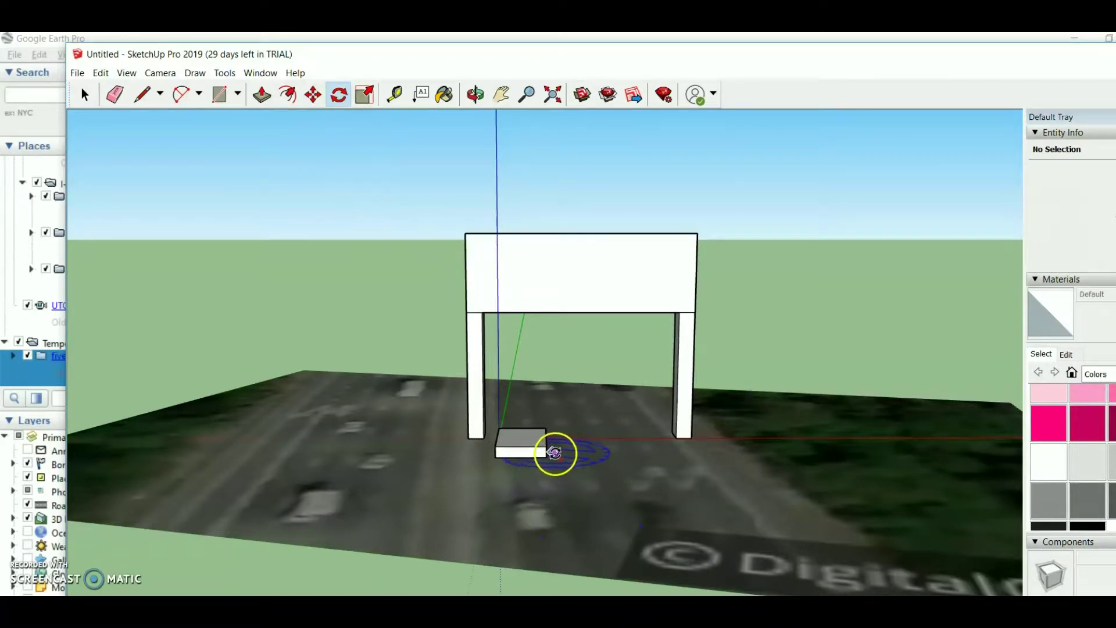
left_click(541, 446)
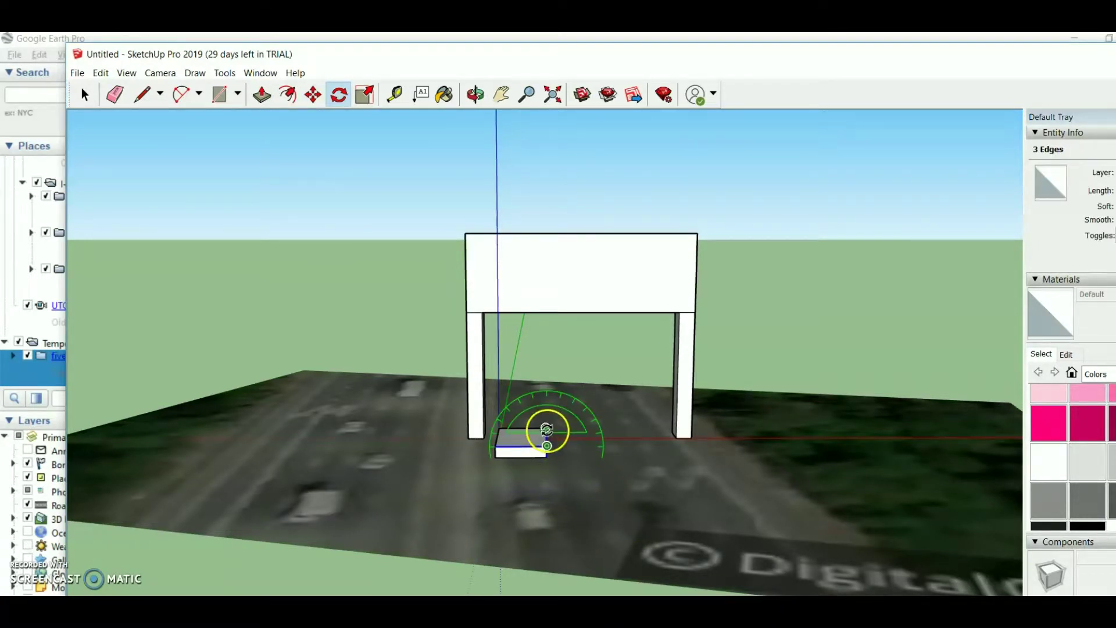
left_click(547, 429)
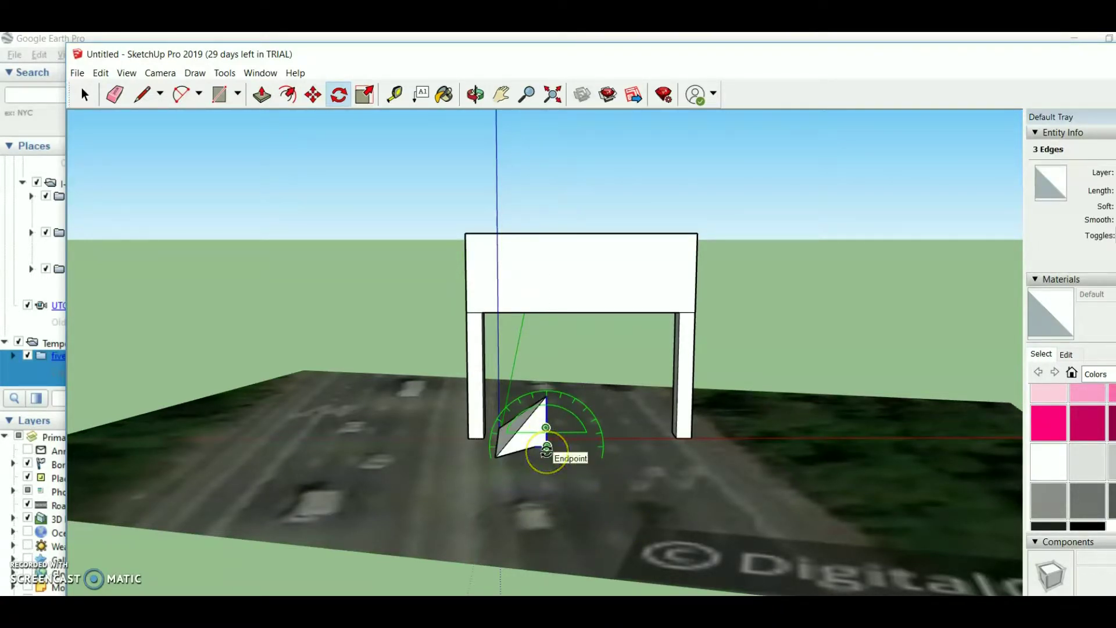
left_click(547, 451)
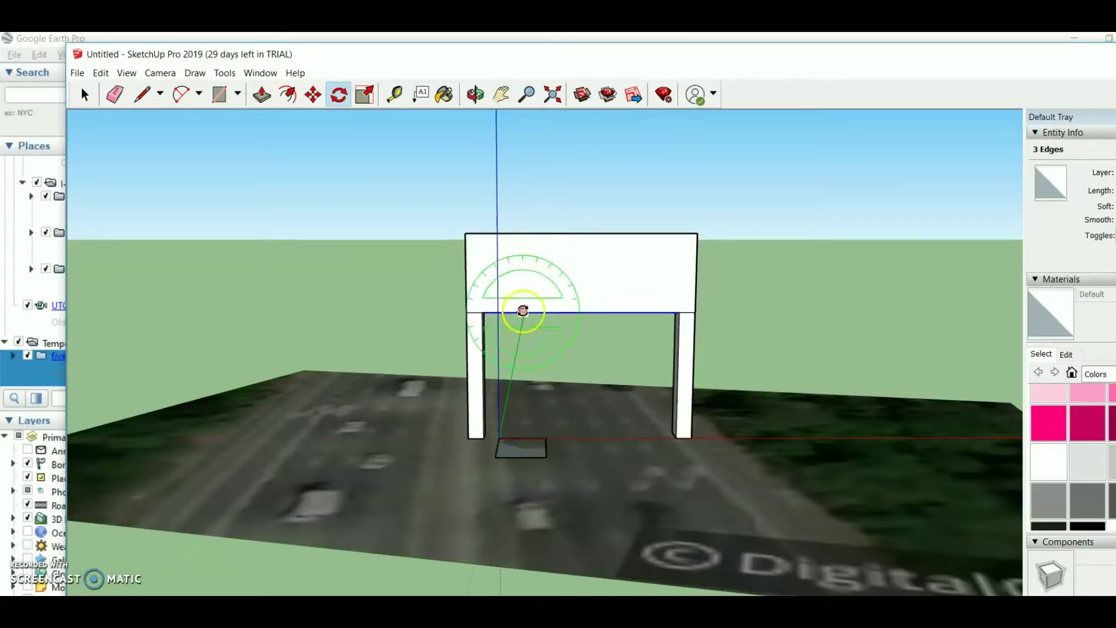
Step: Push/Pull the small ground rectangle at the origin upward into a low block
left_click(476, 94)
left_click_drag(628, 489, 628, 521)
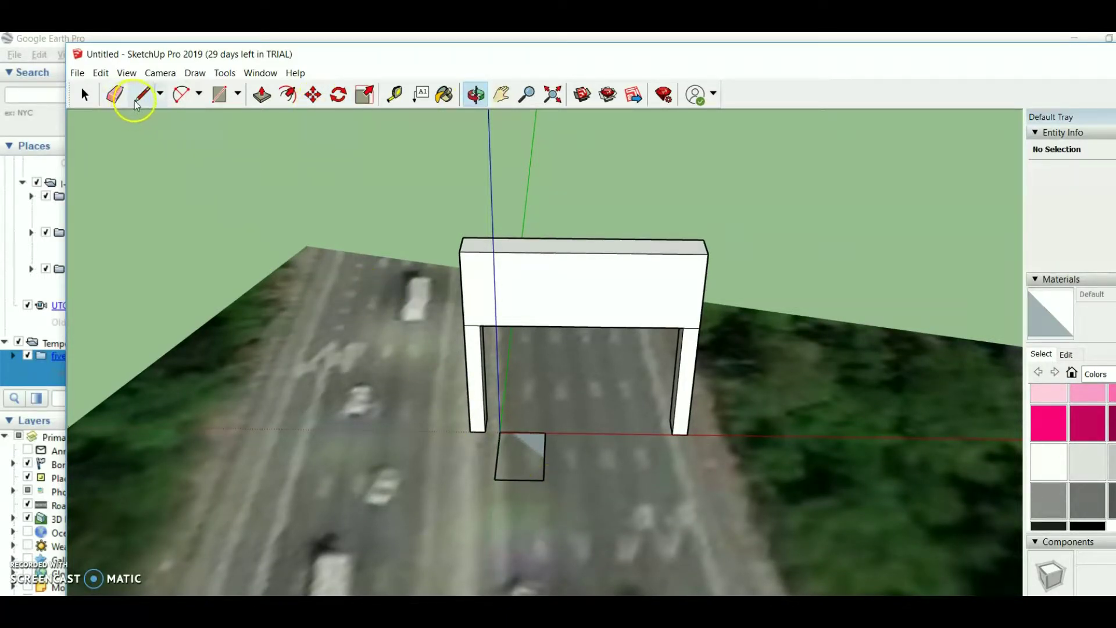
left_click(85, 95)
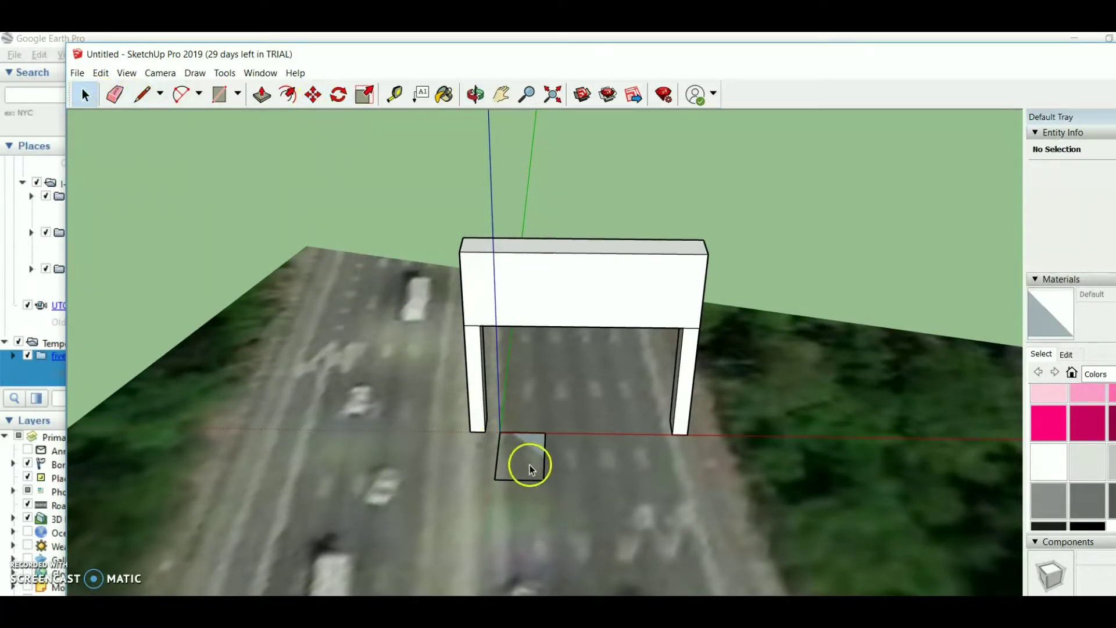
left_click(566, 505)
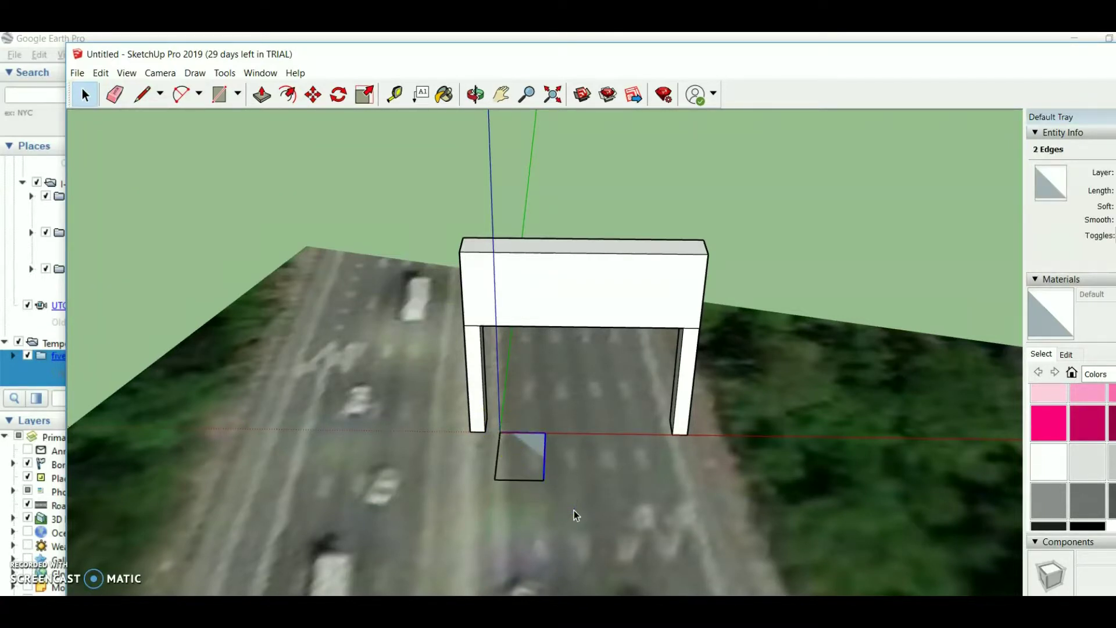
left_click(575, 509)
left_click(615, 424)
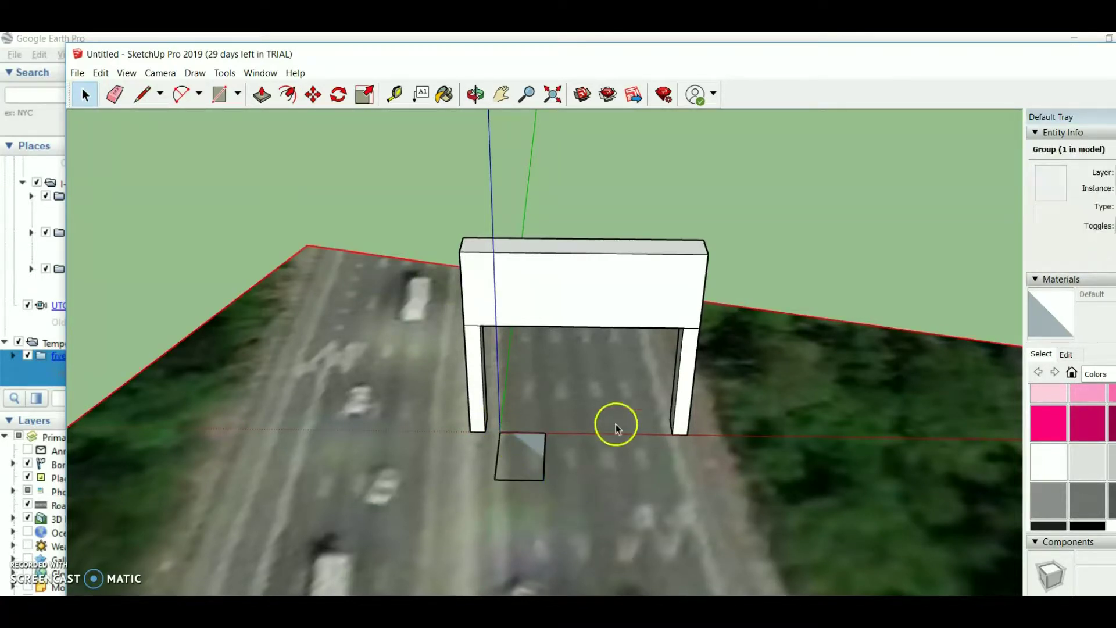
left_click(261, 94)
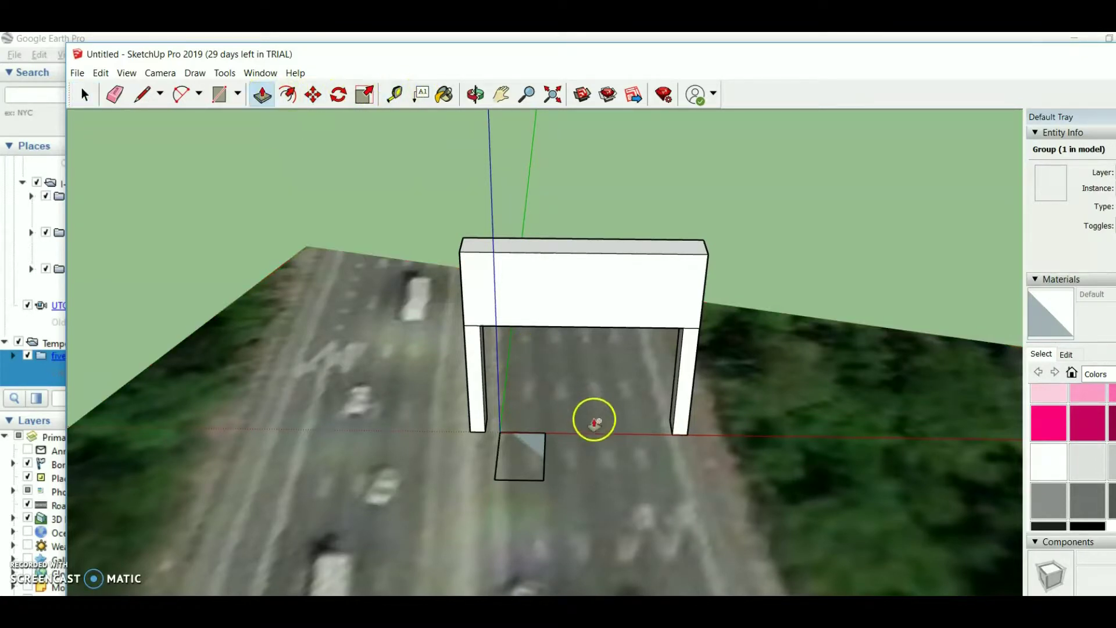
left_click(524, 454)
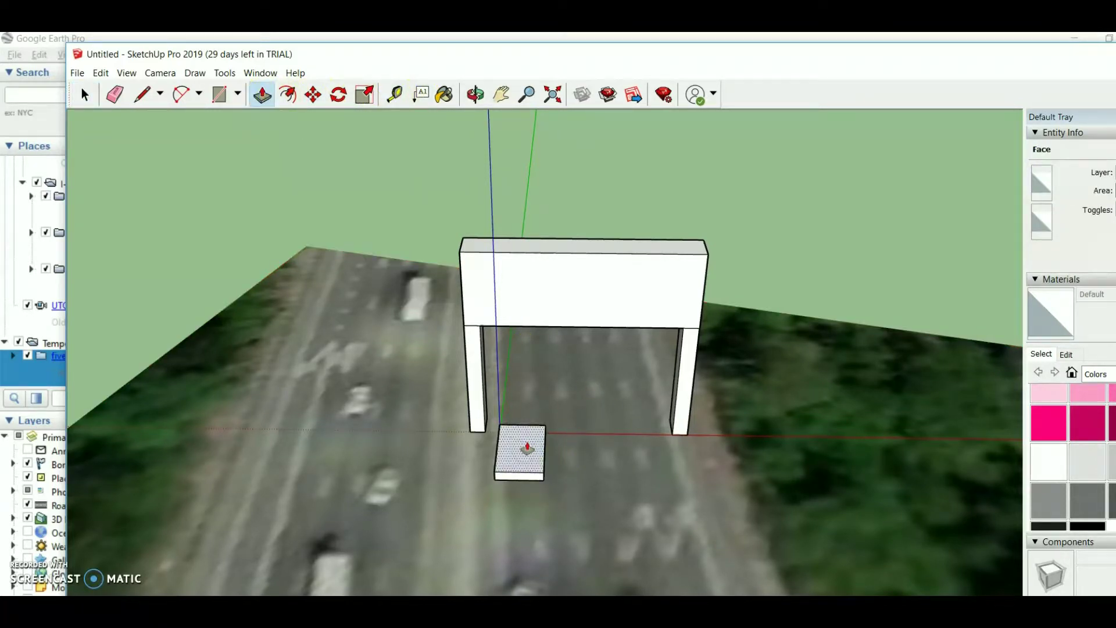
left_click(527, 447)
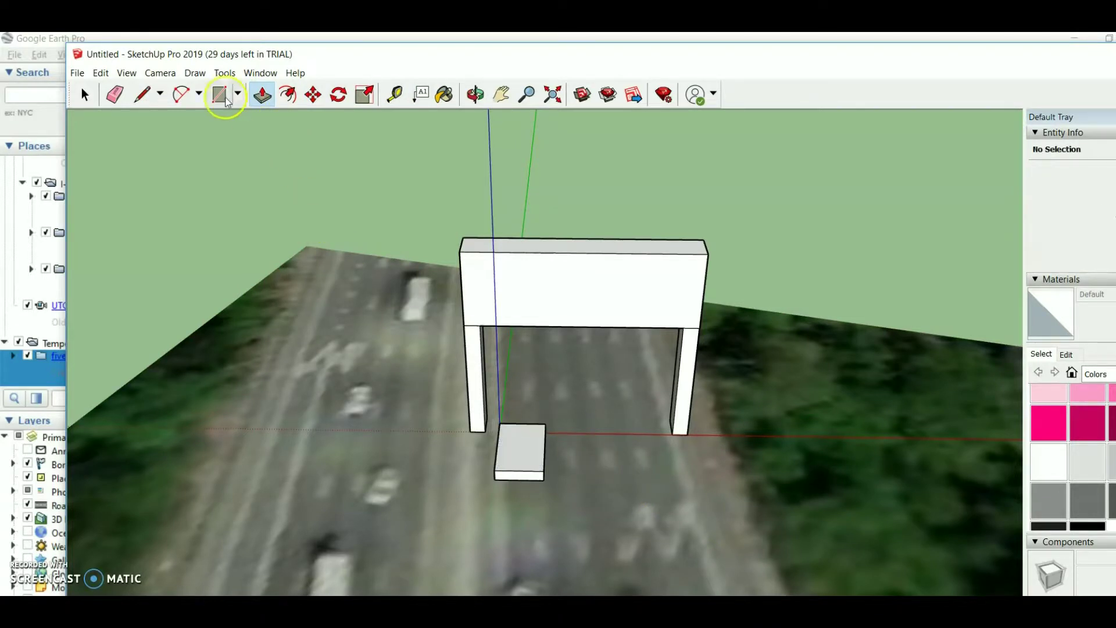
Step: Select all faces and edges of the low block with a selection window
left_click(84, 94)
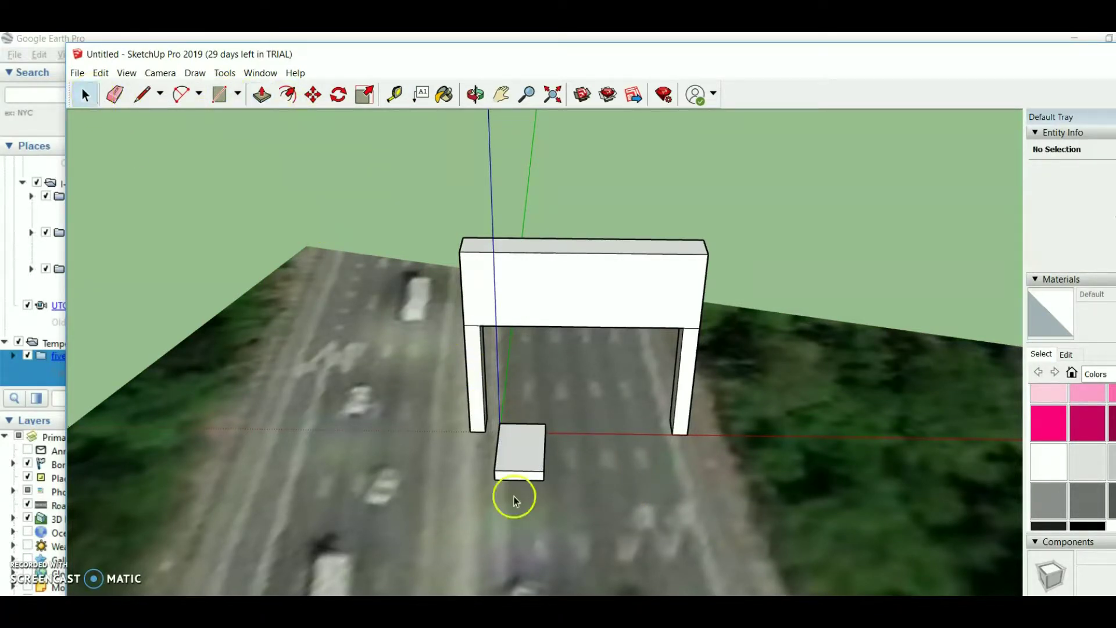
left_click(526, 451)
left_click(550, 491)
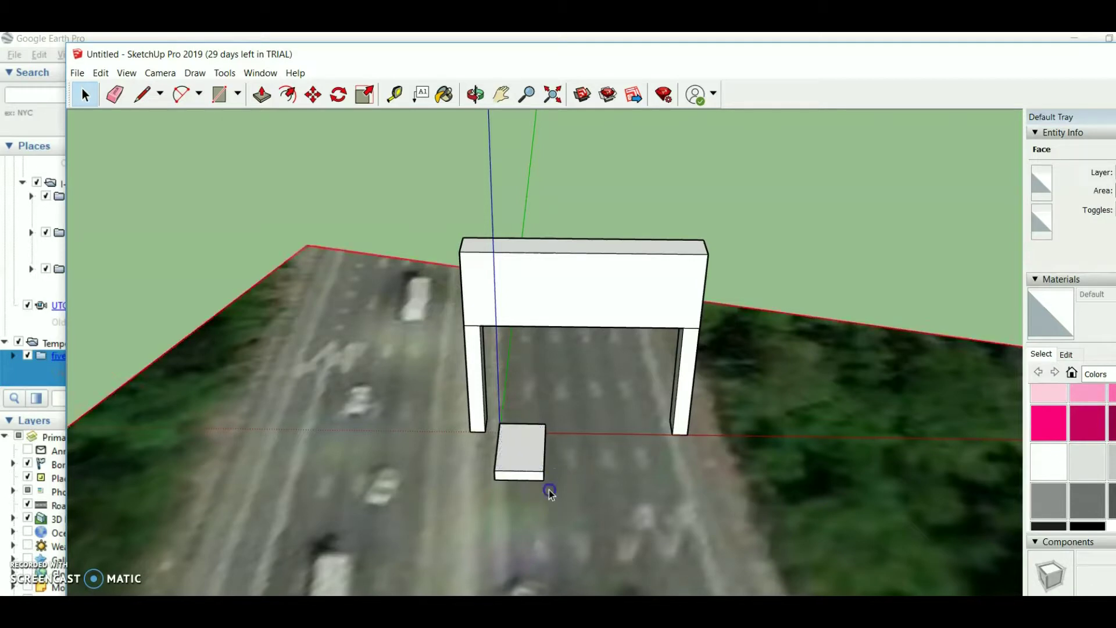
left_click_drag(567, 498, 490, 418)
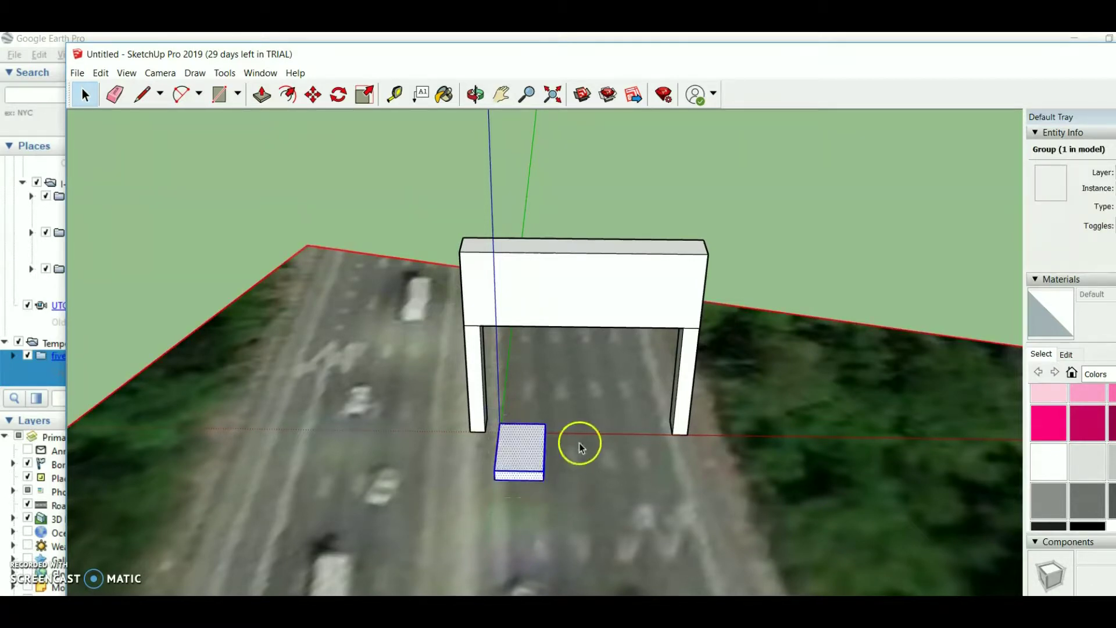
left_click(340, 98)
left_click(545, 470)
left_click_drag(541, 419, 435, 472)
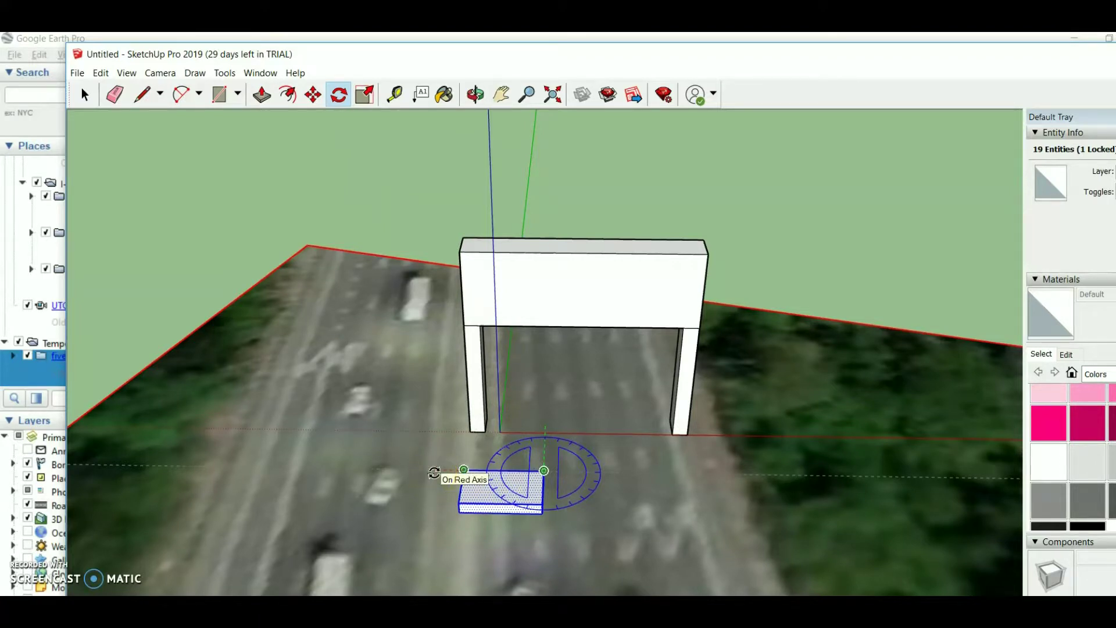
key("Escape")
left_click_drag(541, 453, 541, 471)
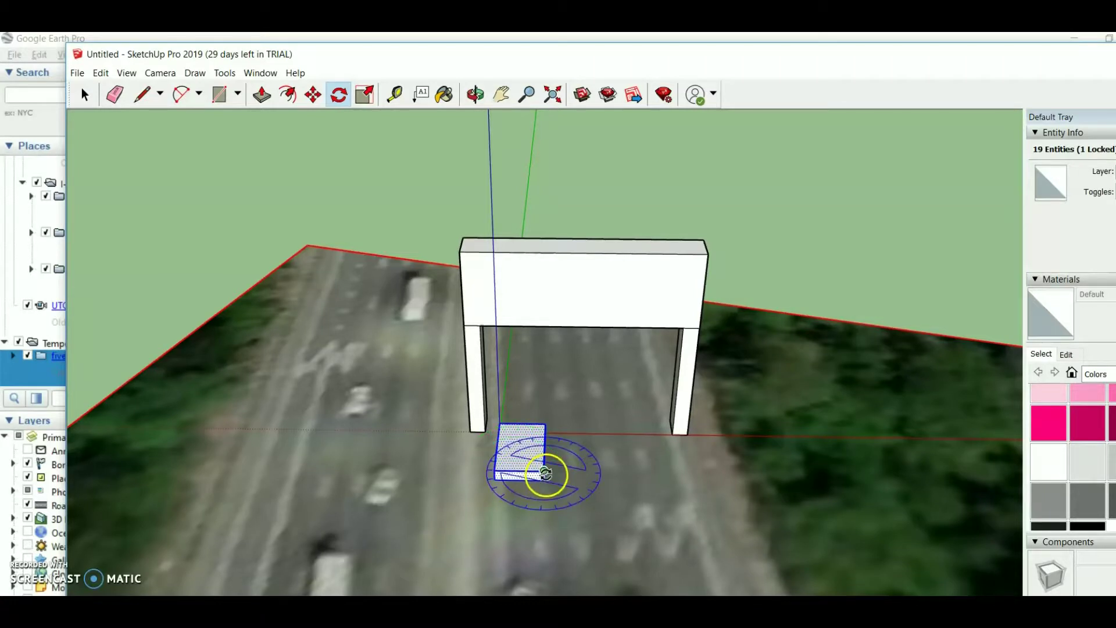
left_click(546, 472)
left_click(499, 473)
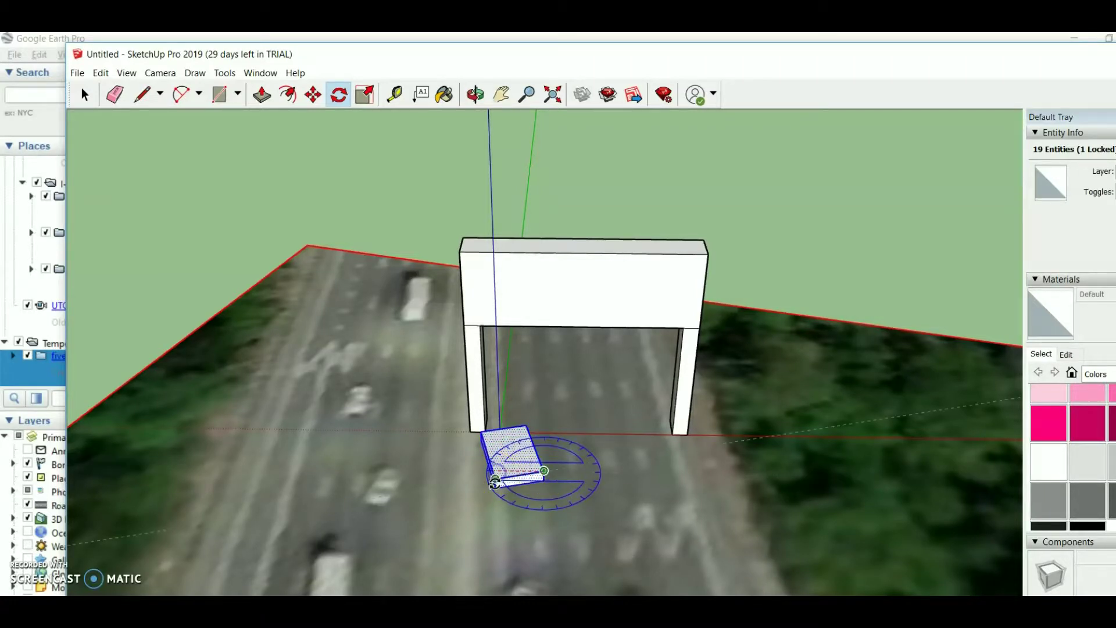
left_click(508, 469)
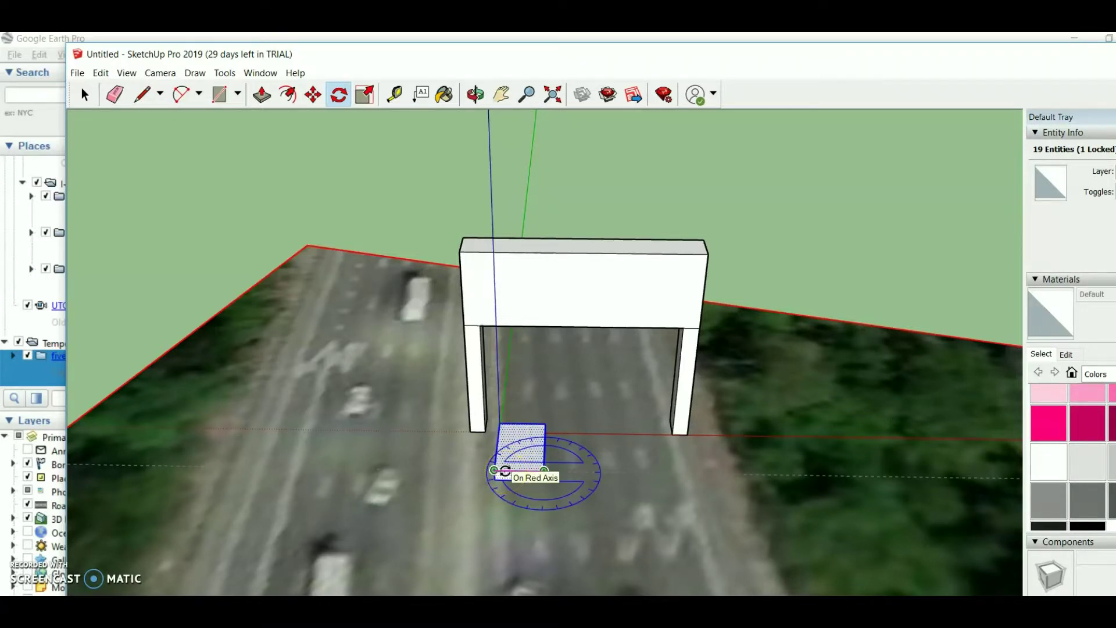
key("Escape")
left_click(319, 112)
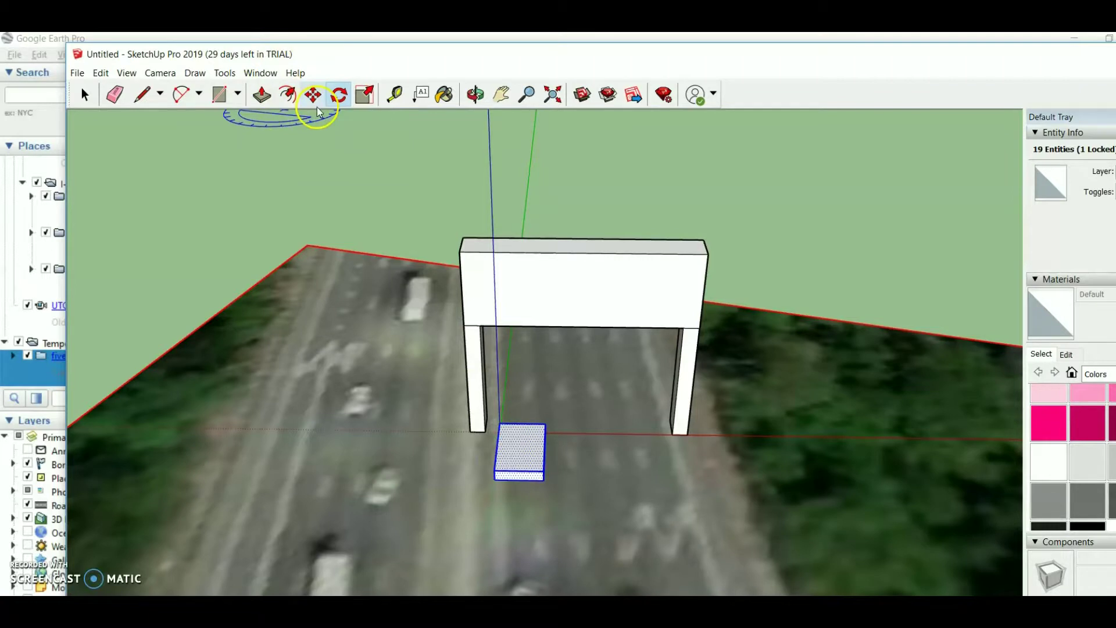
Step: Rotate the selected low block about its bottom front edge so that it stands upright
left_click(553, 443)
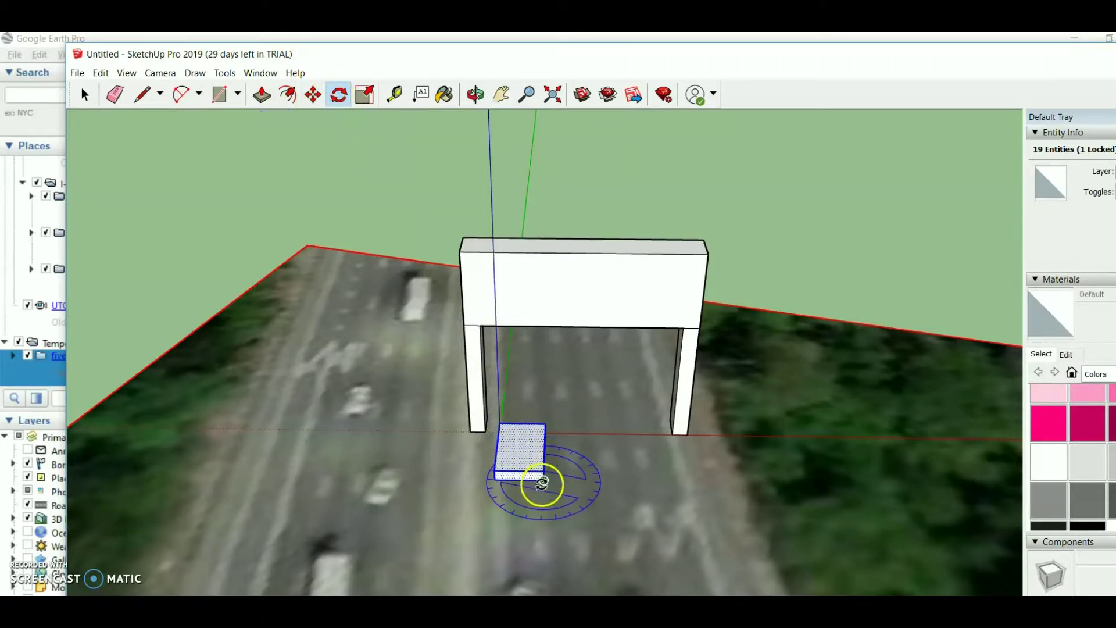
left_click(494, 482)
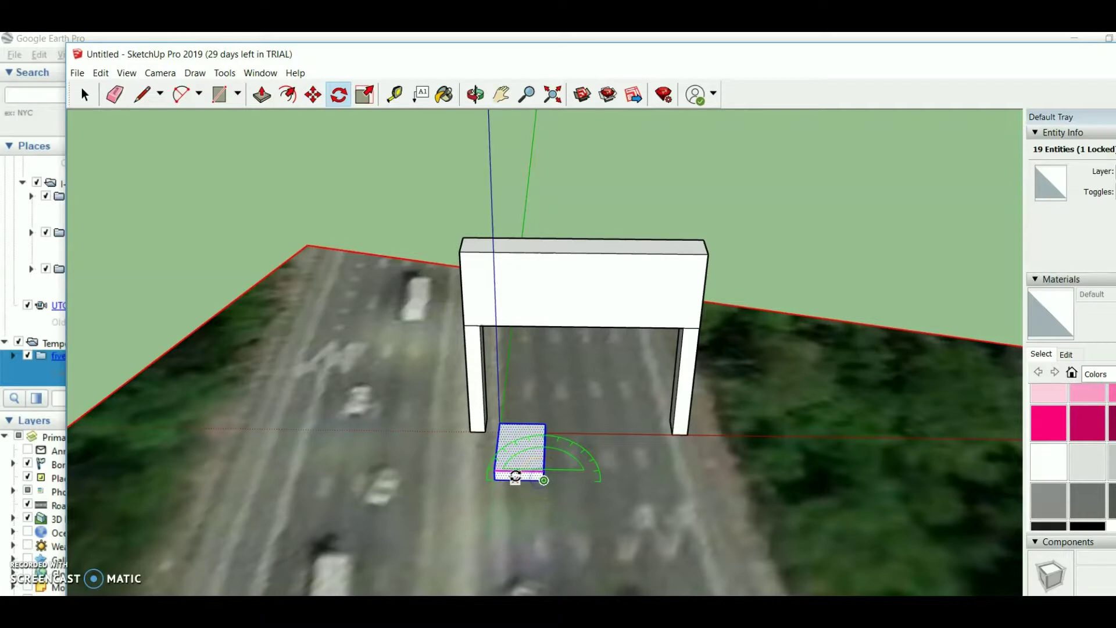
left_click(497, 483)
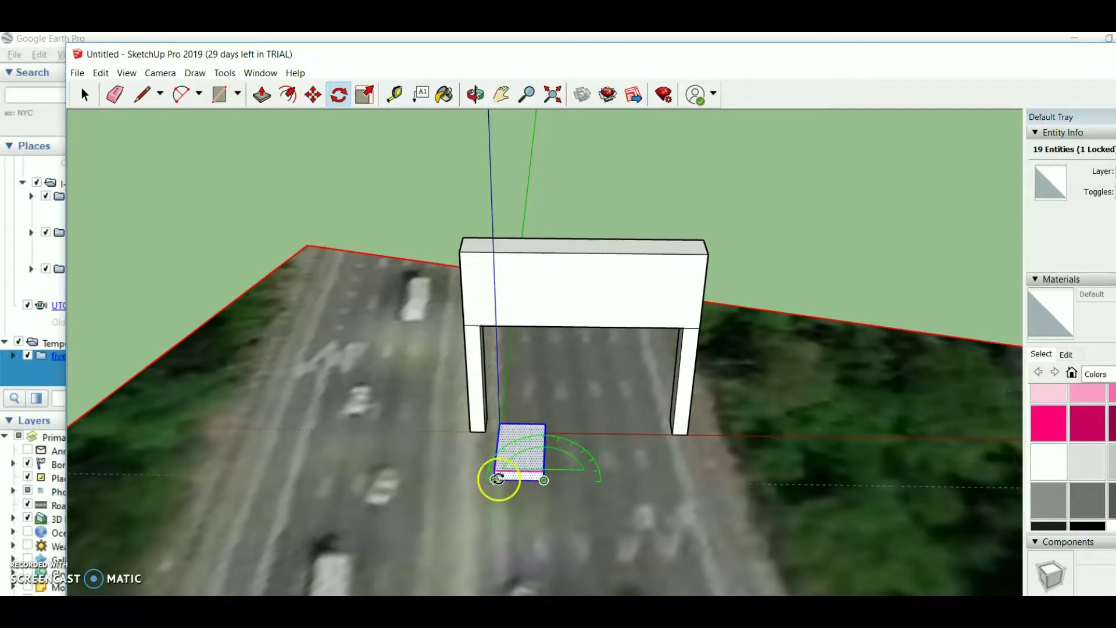
left_click_drag(501, 477, 494, 481)
left_click(505, 480)
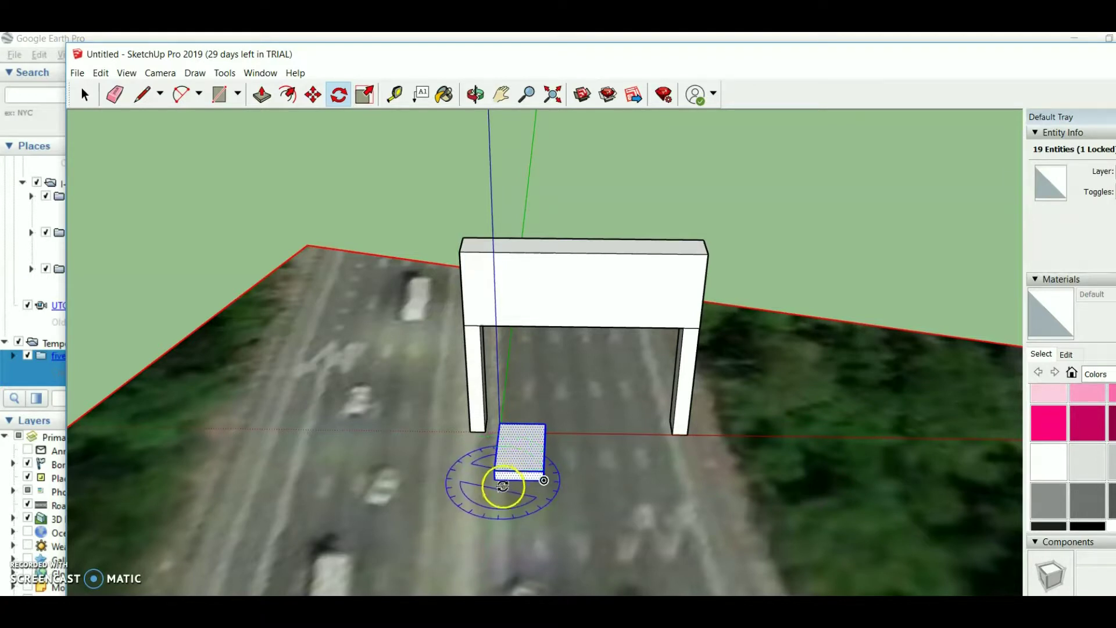
left_click(496, 480)
left_click(542, 480)
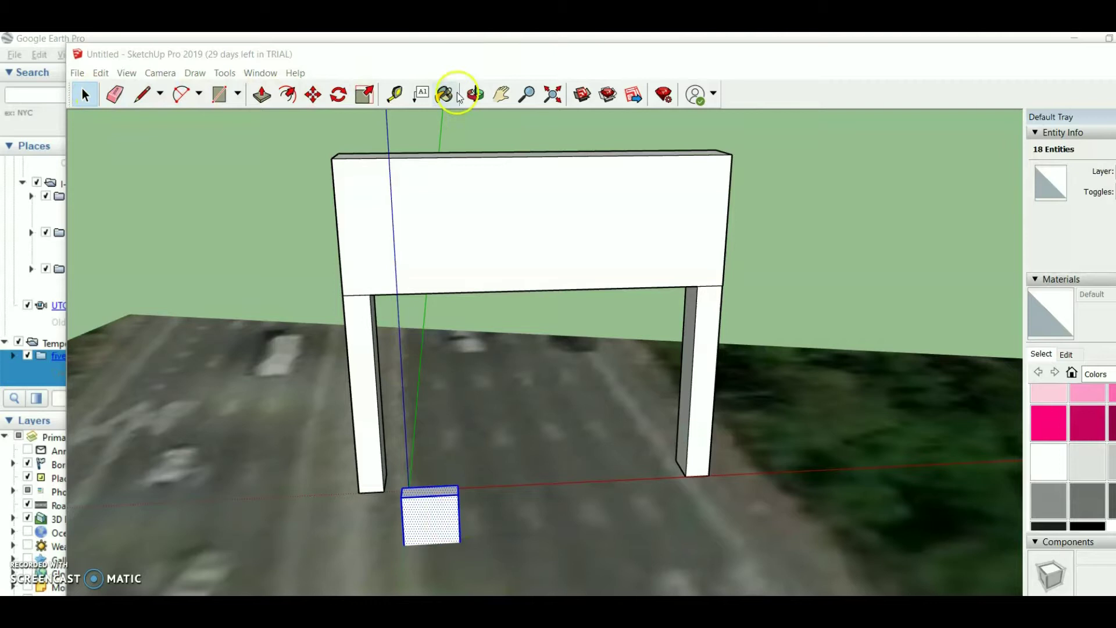
Step: Copy the upright block straight up along the blue axis to the height of the overhead sign panel
left_click(477, 96)
left_click_drag(628, 536, 592, 509)
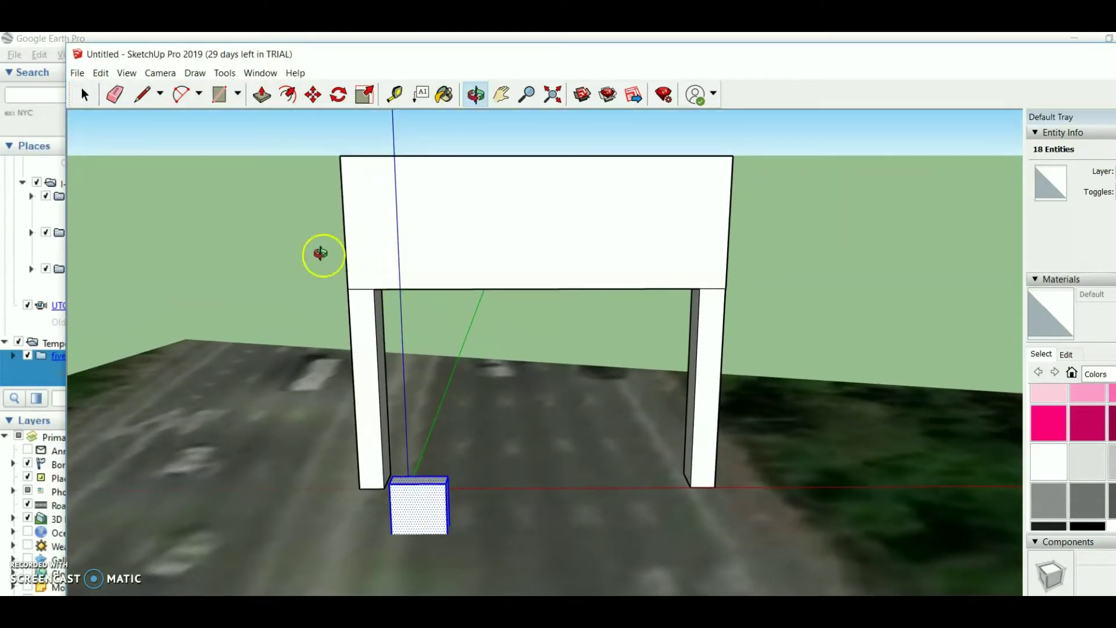
left_click(85, 96)
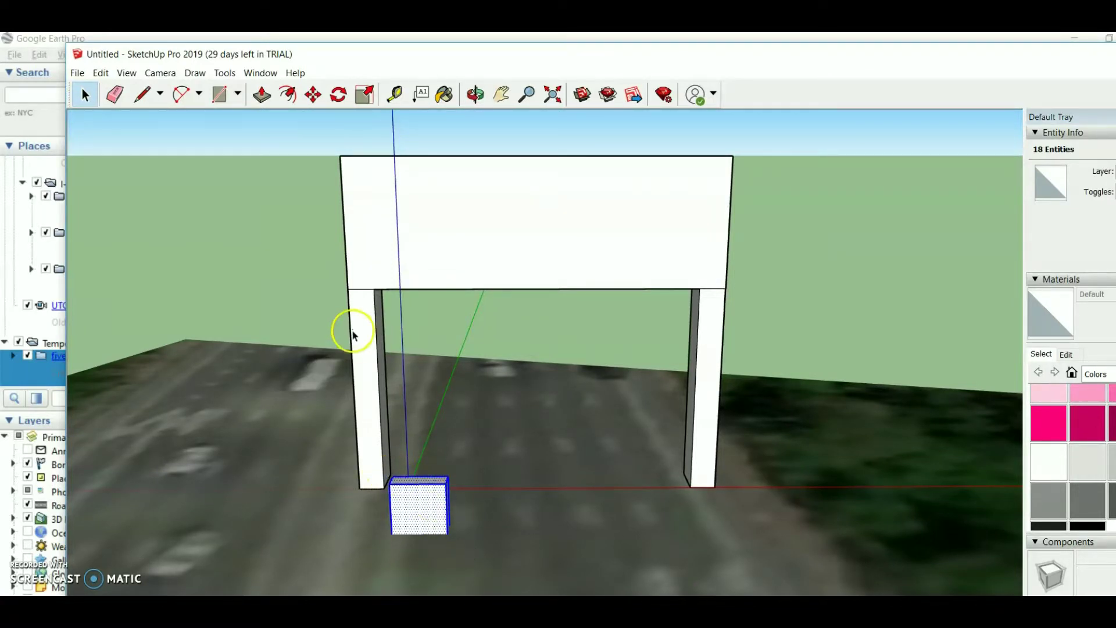
left_click(316, 97)
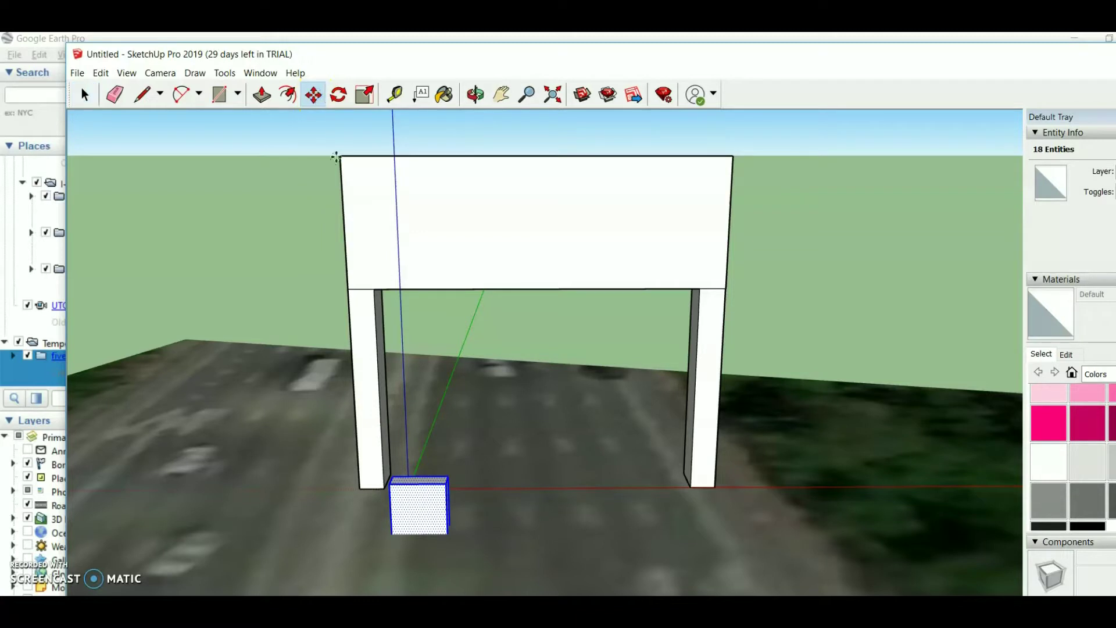
key("ctrl")
left_click(393, 535)
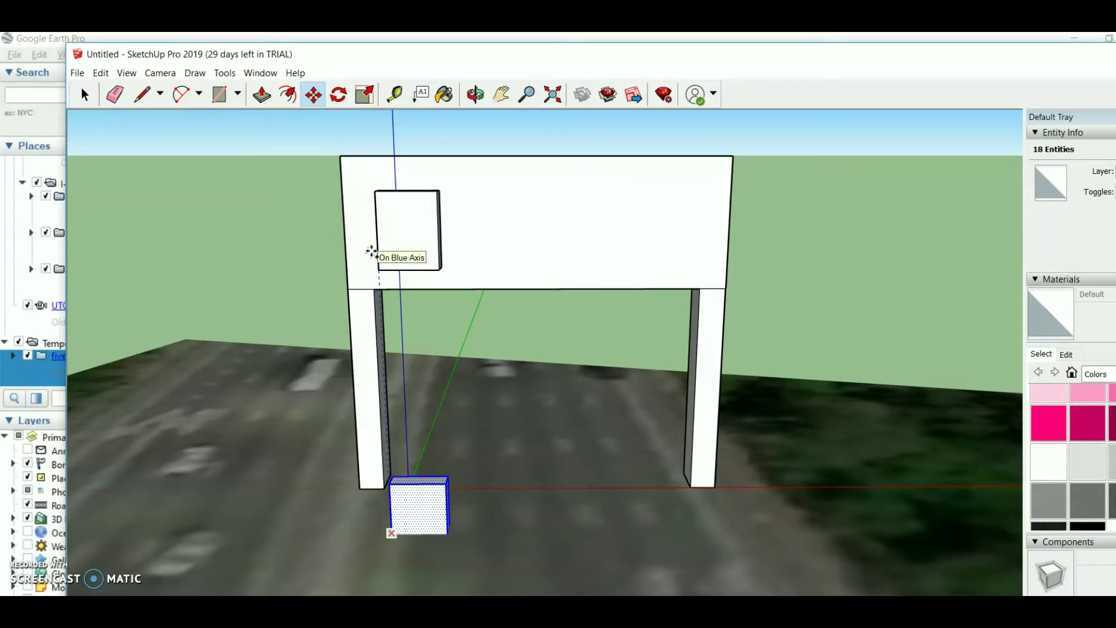
left_click(372, 251)
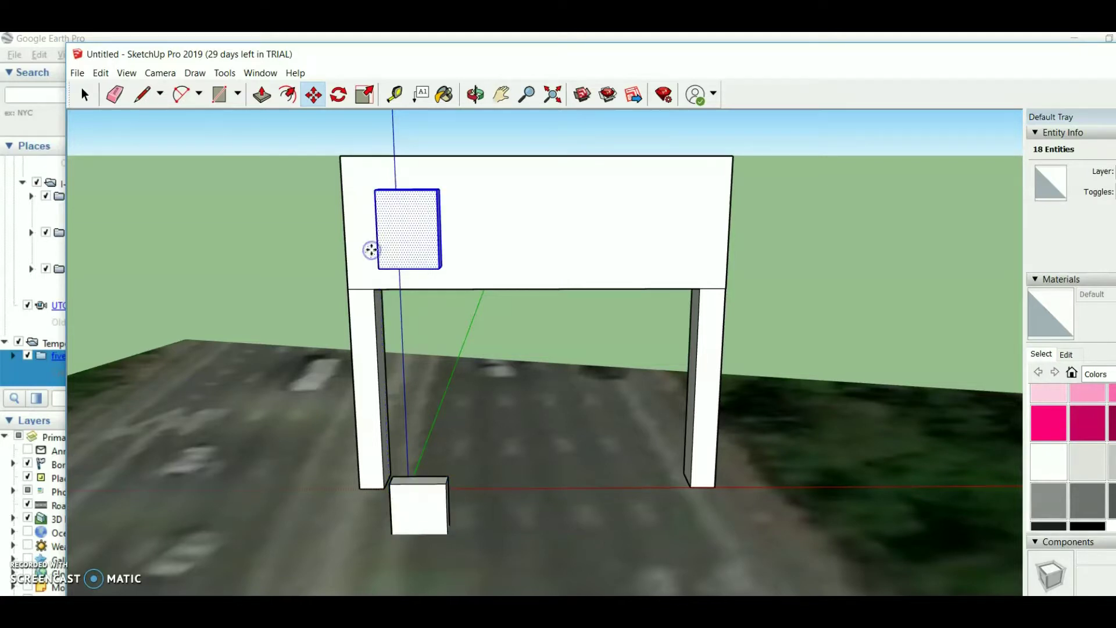
Step: Move the raised block copy along the green axis until it sits against the front face of the sign panel
left_click(477, 96)
left_click_drag(860, 361, 530, 368)
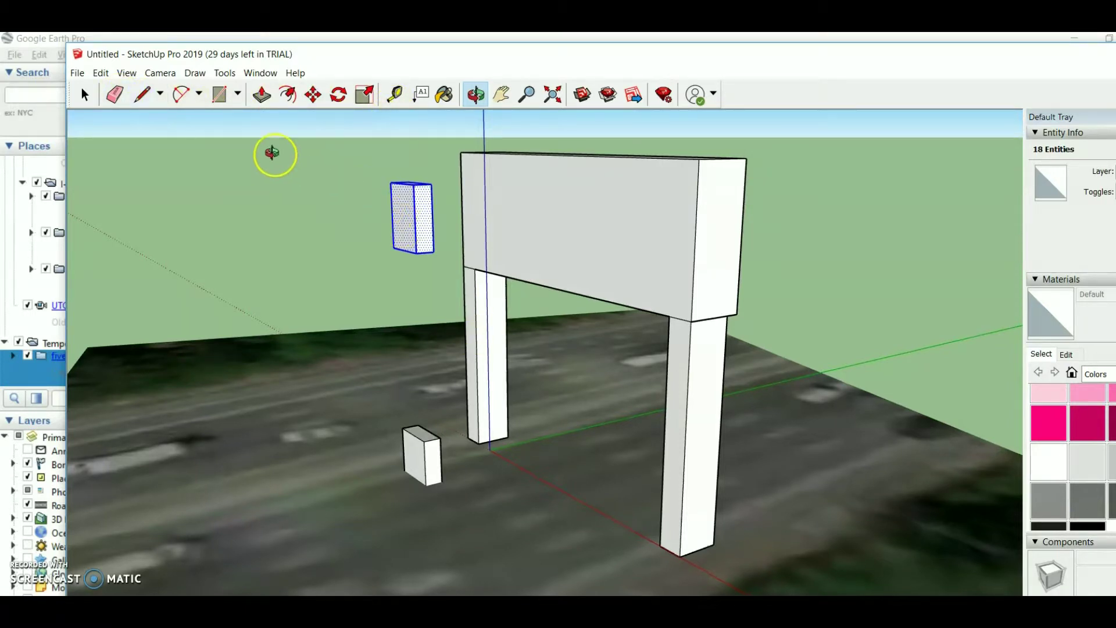
left_click(313, 94)
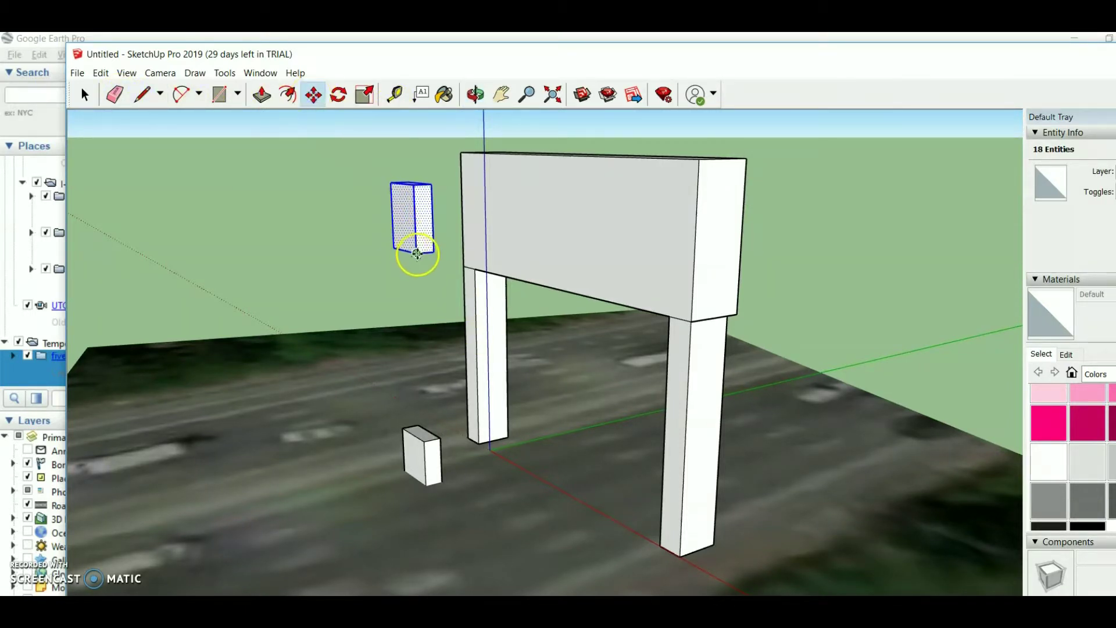
left_click(416, 251)
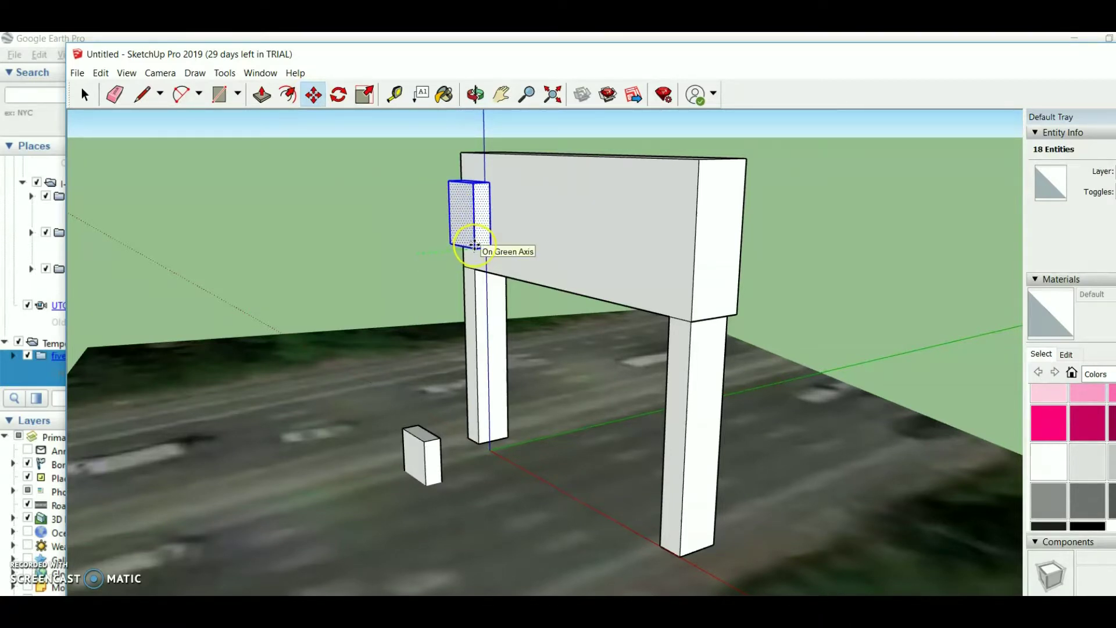
left_click(475, 246)
left_click(476, 95)
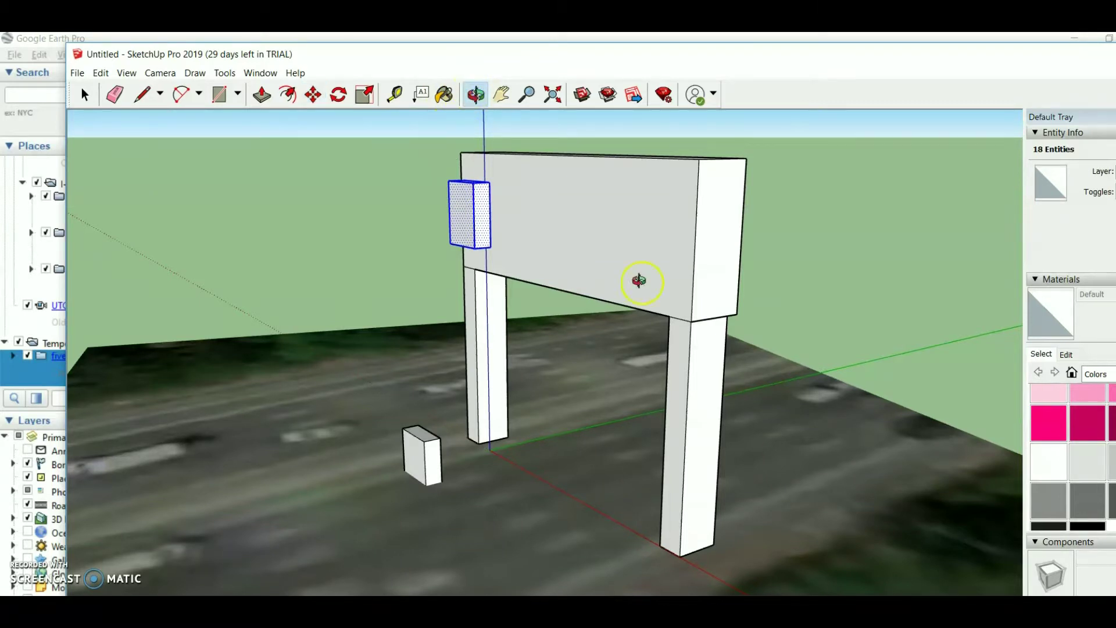
left_click_drag(787, 342, 614, 344)
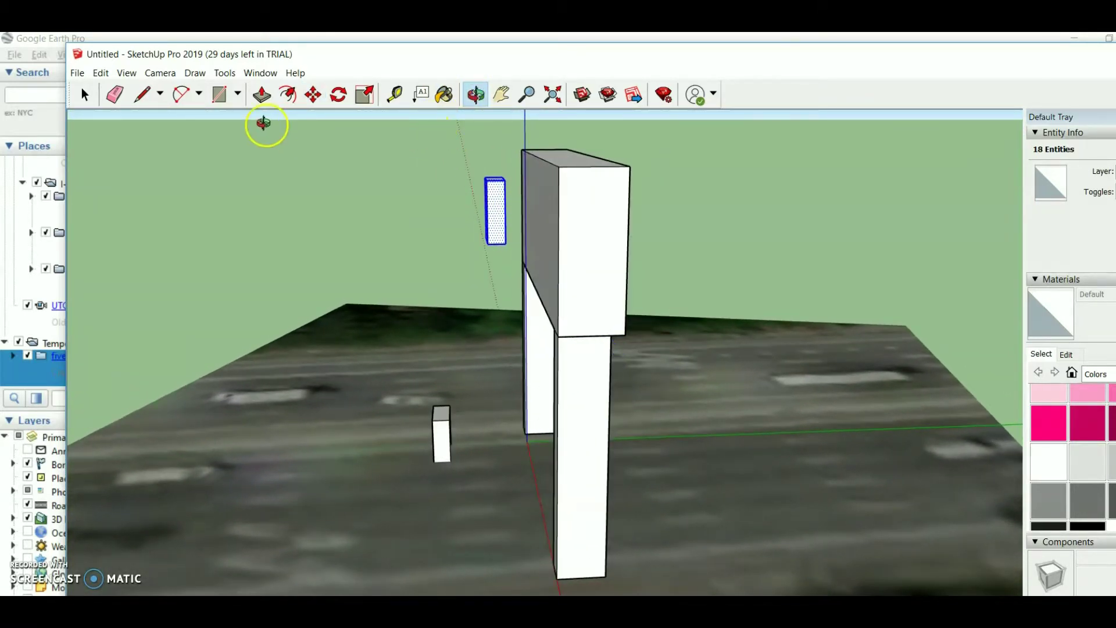
left_click(312, 94)
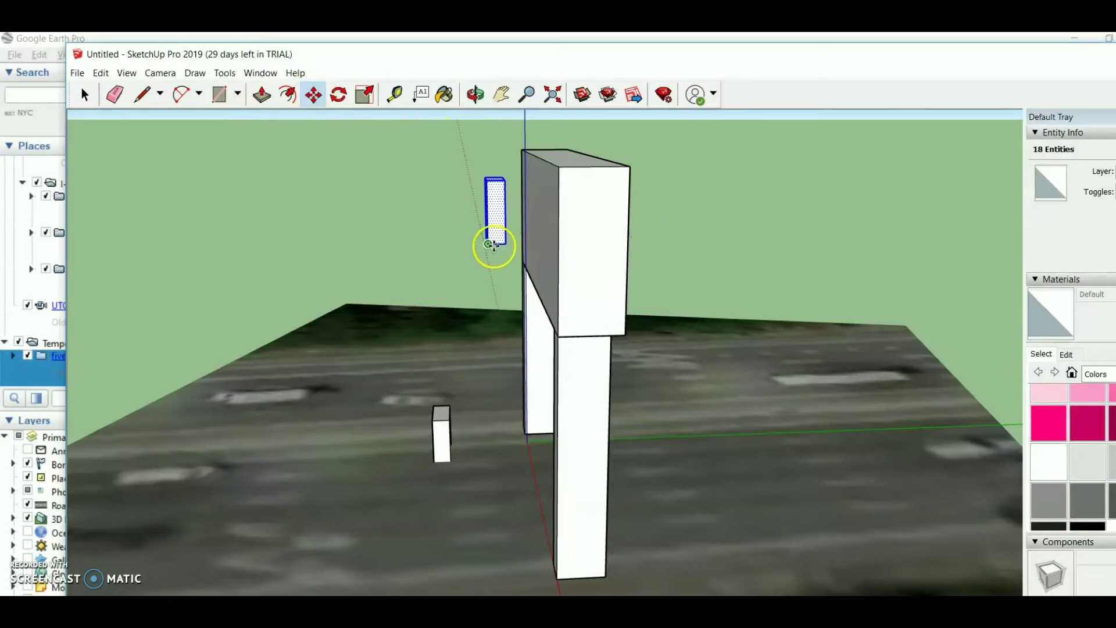
left_click_drag(489, 243, 515, 237)
left_click(515, 237)
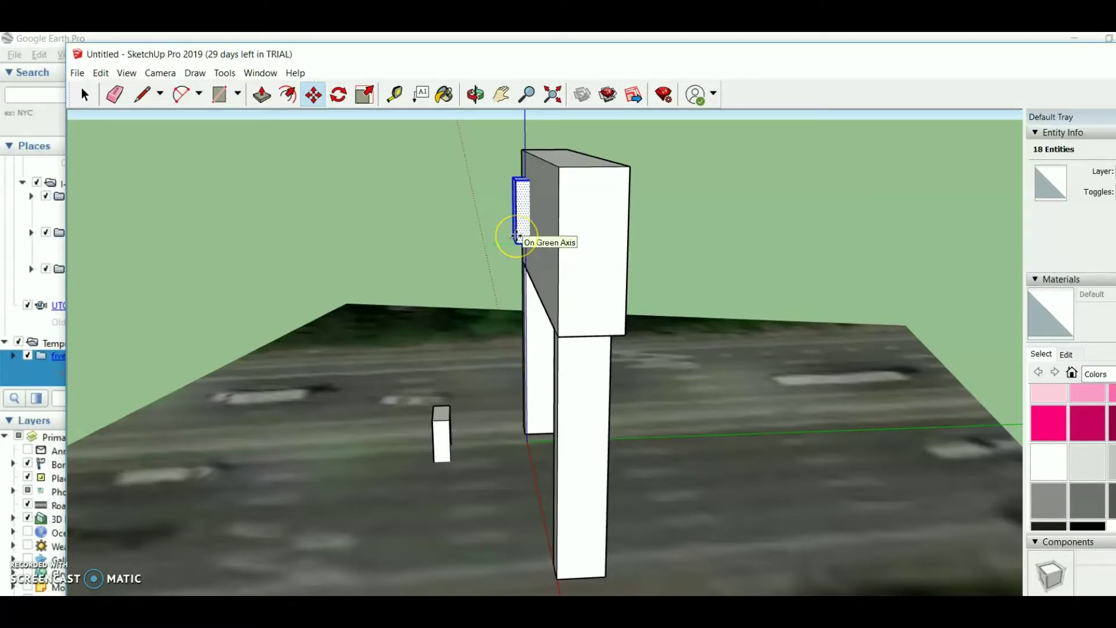
Step: Shift the block to near the left end of the sign panel and copy it once beside itself along the red axis
left_click(476, 94)
left_click_drag(533, 457, 912, 444)
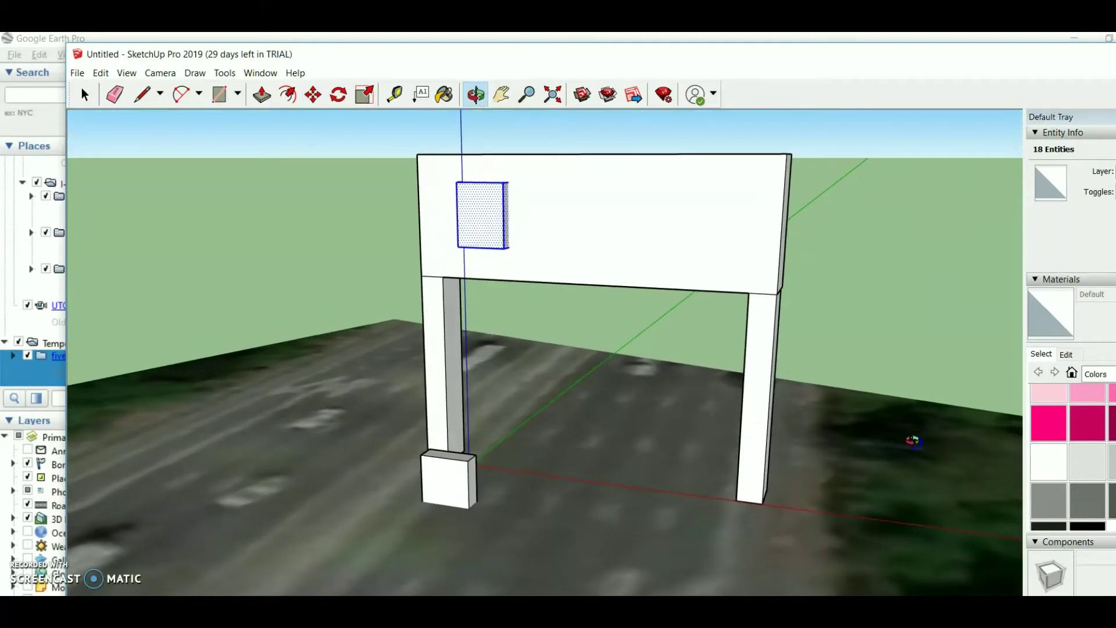
left_click_drag(583, 455, 653, 429)
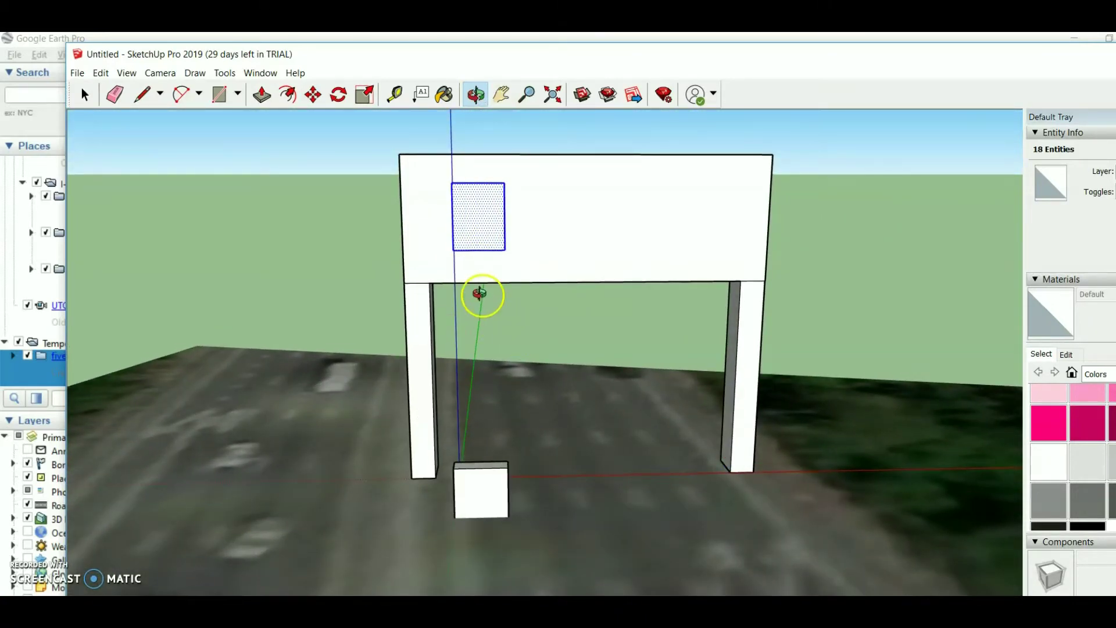
left_click(313, 94)
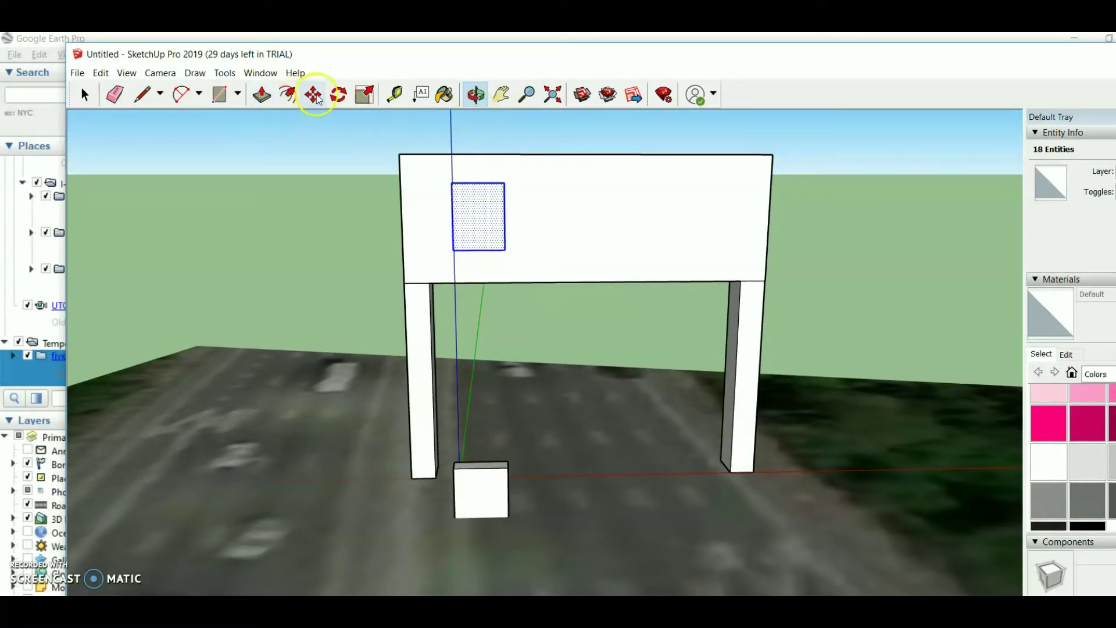
left_click(453, 250)
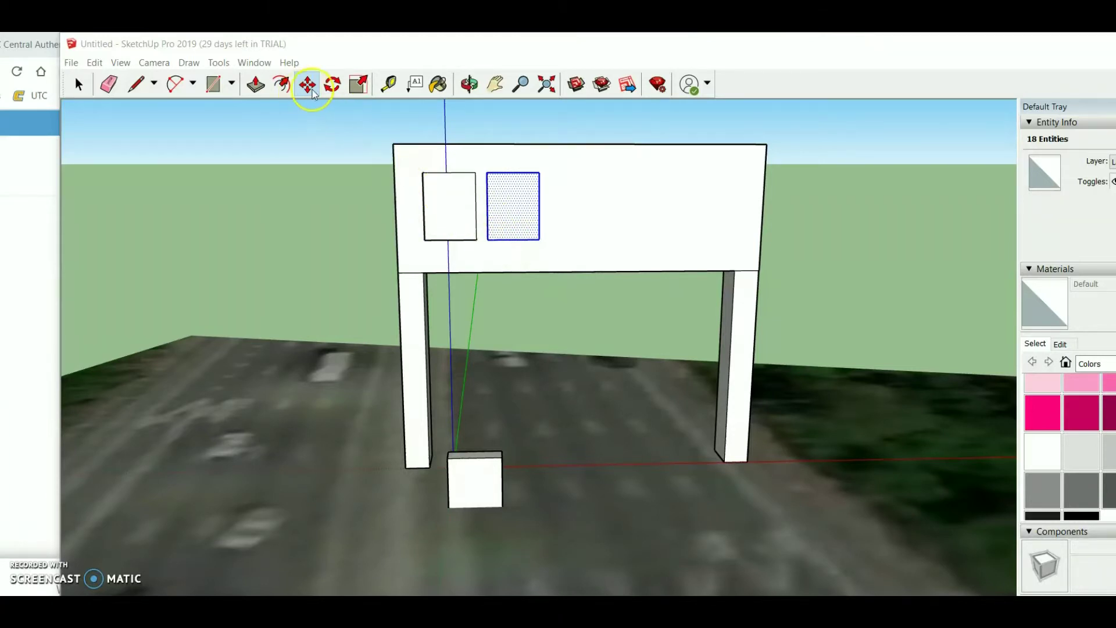
Step: Copy the block three more times along the red axis to complete a row of five evenly spaced blocks across the sign panel
left_click(489, 239)
key("ctrl")
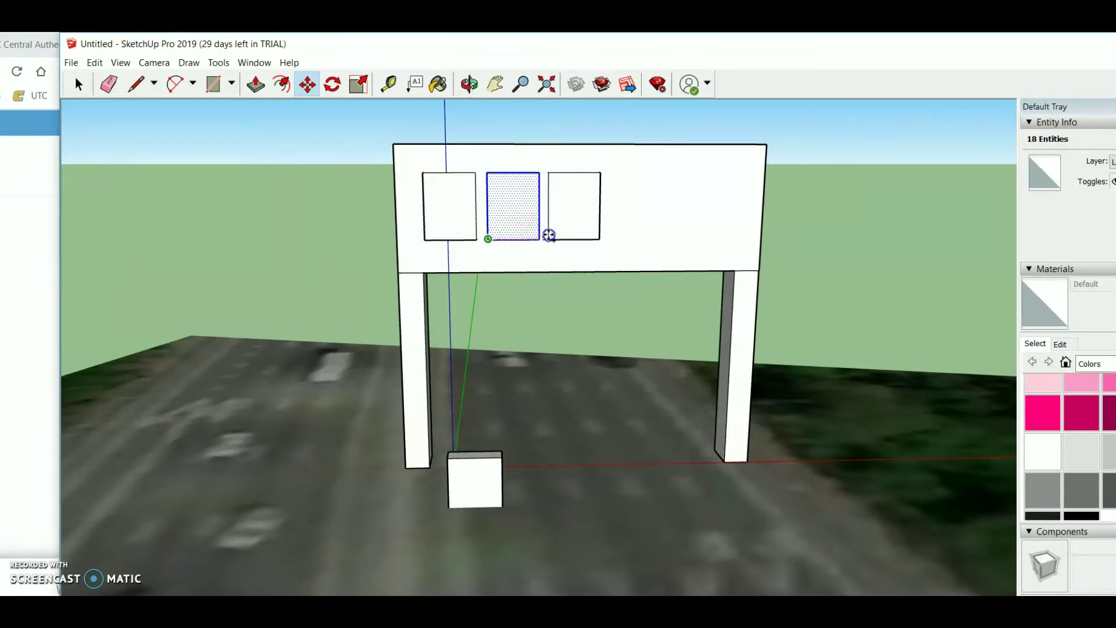
left_click(548, 236)
key("ctrl")
left_click_drag(549, 239, 609, 237)
left_click(609, 237)
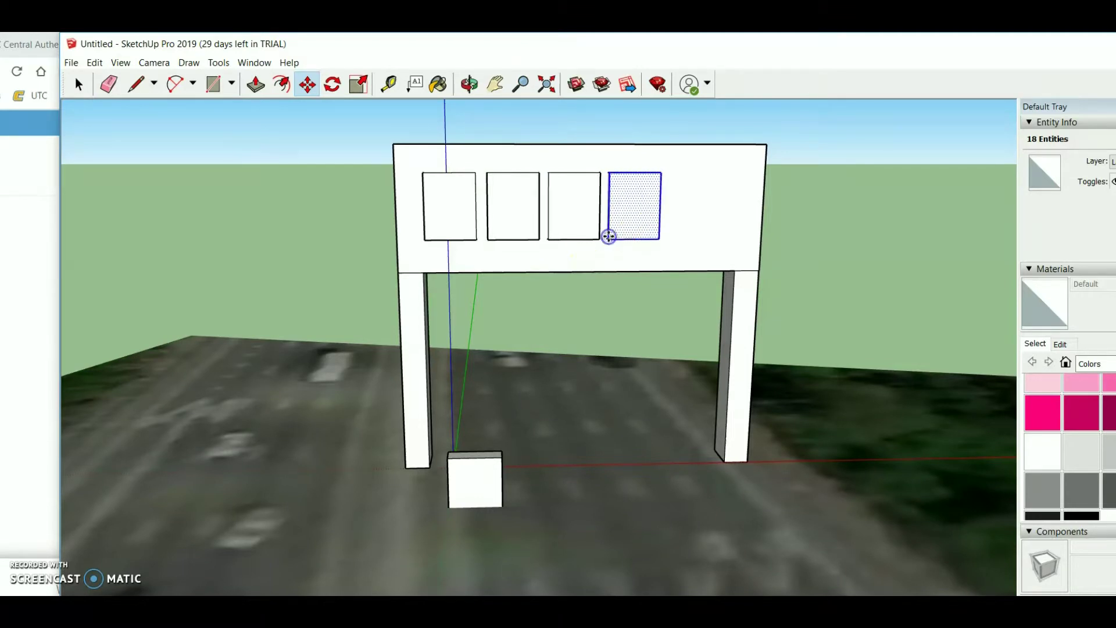
key("ctrl")
left_click_drag(610, 238, 671, 237)
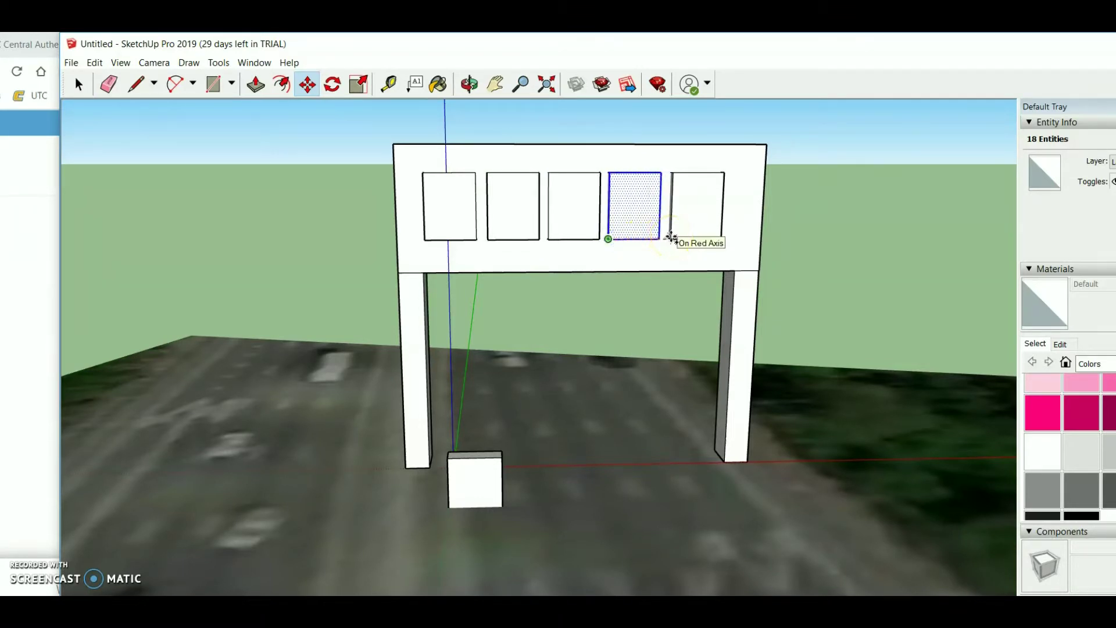
left_click(671, 237)
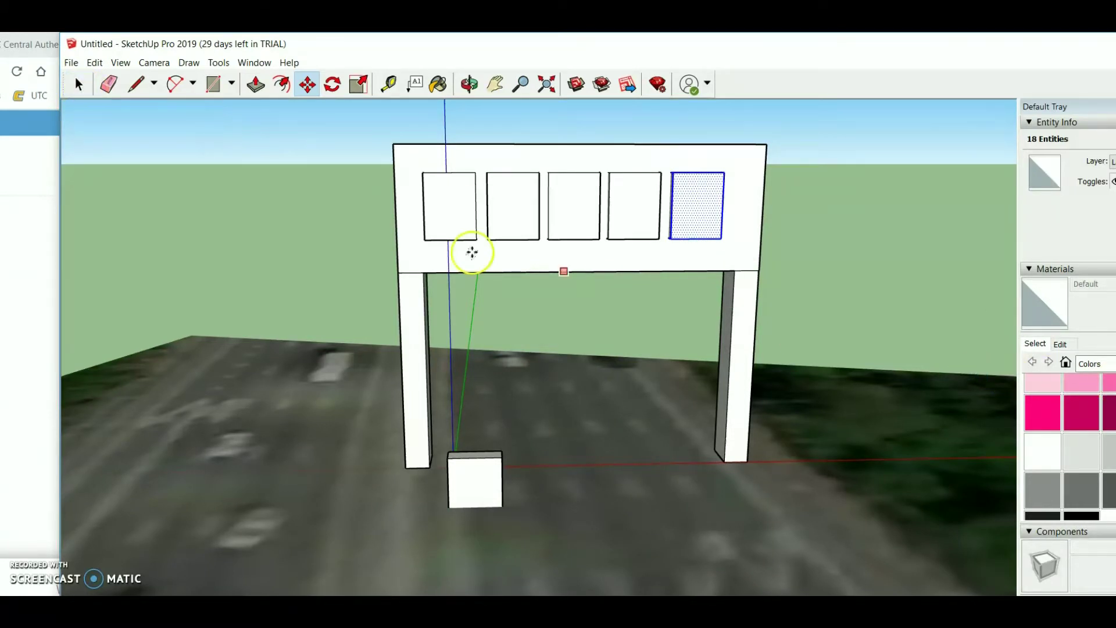
Step: Select the front faces of all five blocks on the sign panel and paint them with the dark grey Color M07
mouse_move(985, 60)
left_mouse_down()
mouse_move(927, 53)
mouse_move(922, 70)
left_mouse_up()
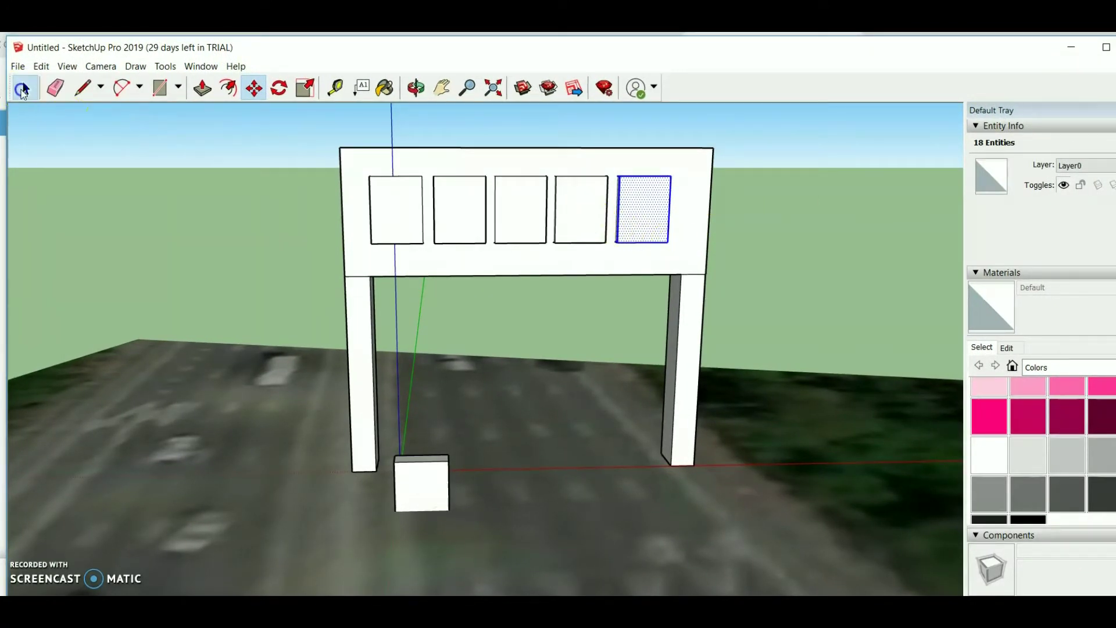
left_click(401, 217)
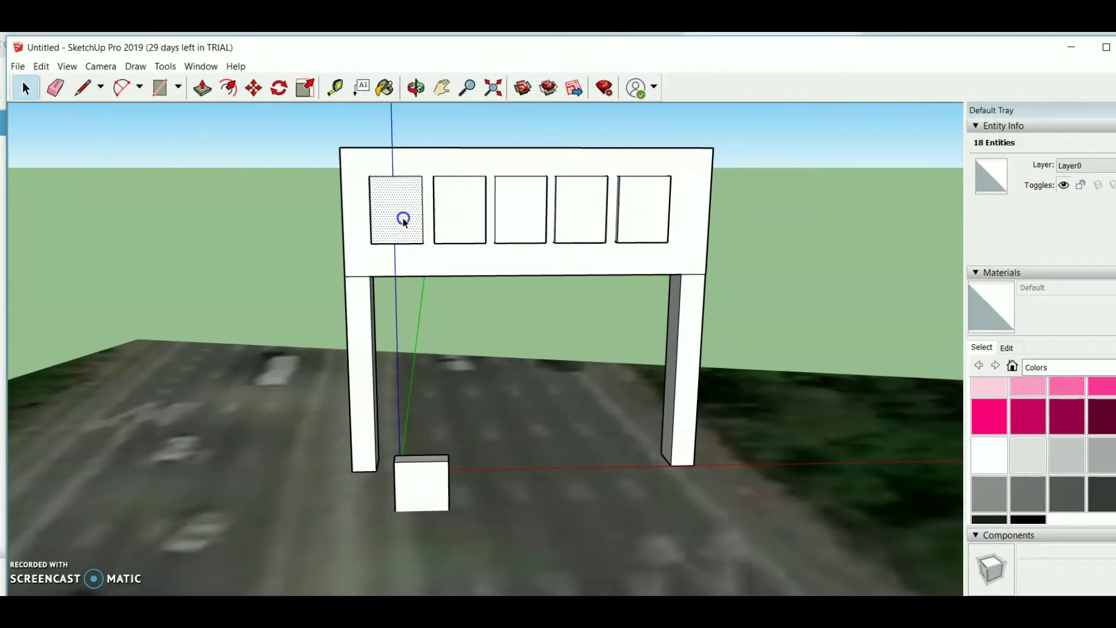
left_click(461, 212, "shift")
left_click(536, 214, "shift")
left_click(588, 207, "shift")
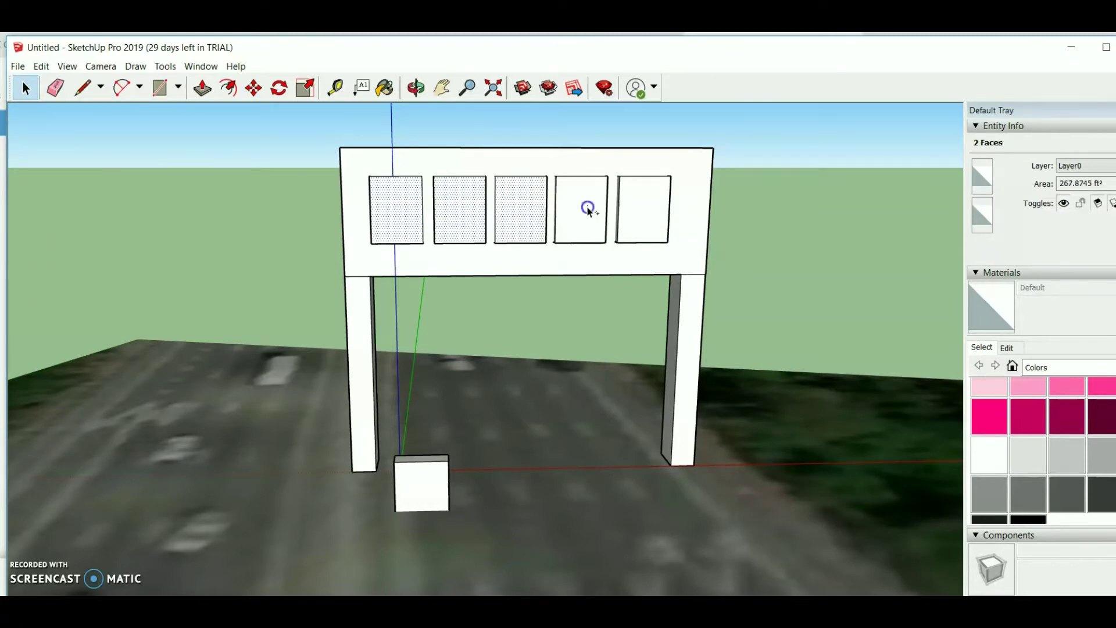
left_click(646, 210, "shift")
left_click(1009, 459)
scroll(1031, 506, "down", 2)
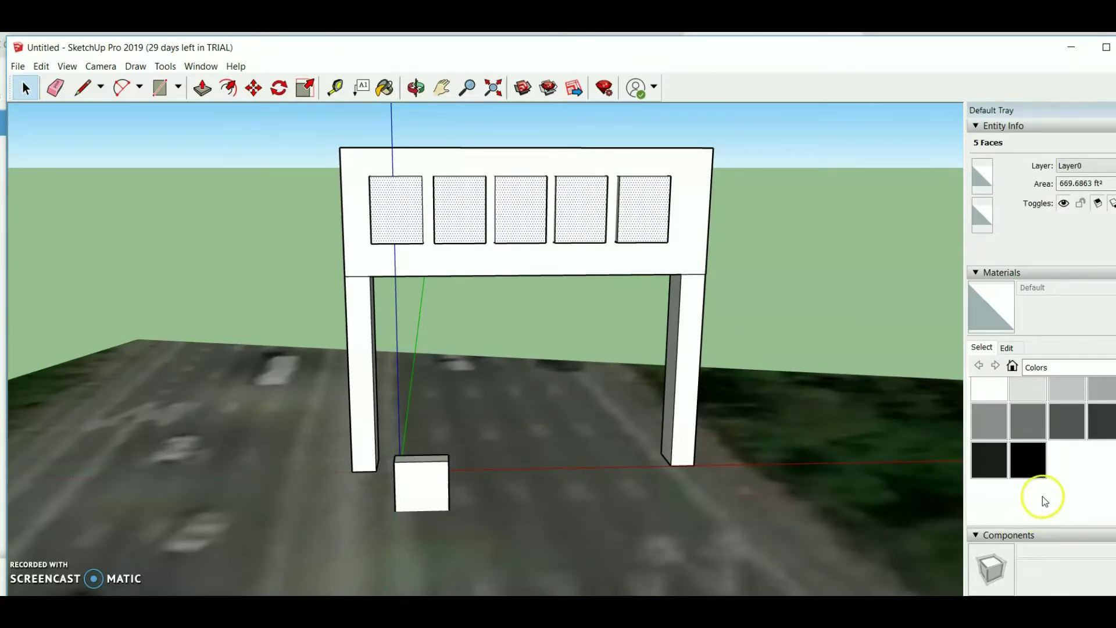
left_click(1100, 419)
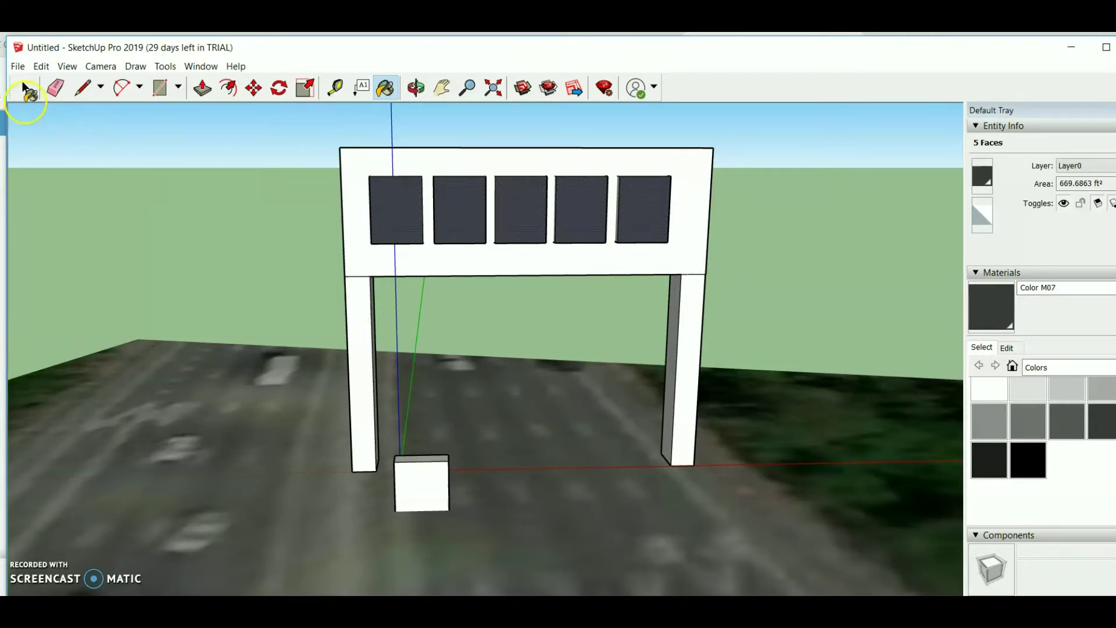
scroll(992, 458, "up", 3)
scroll(992, 459, "down", 2)
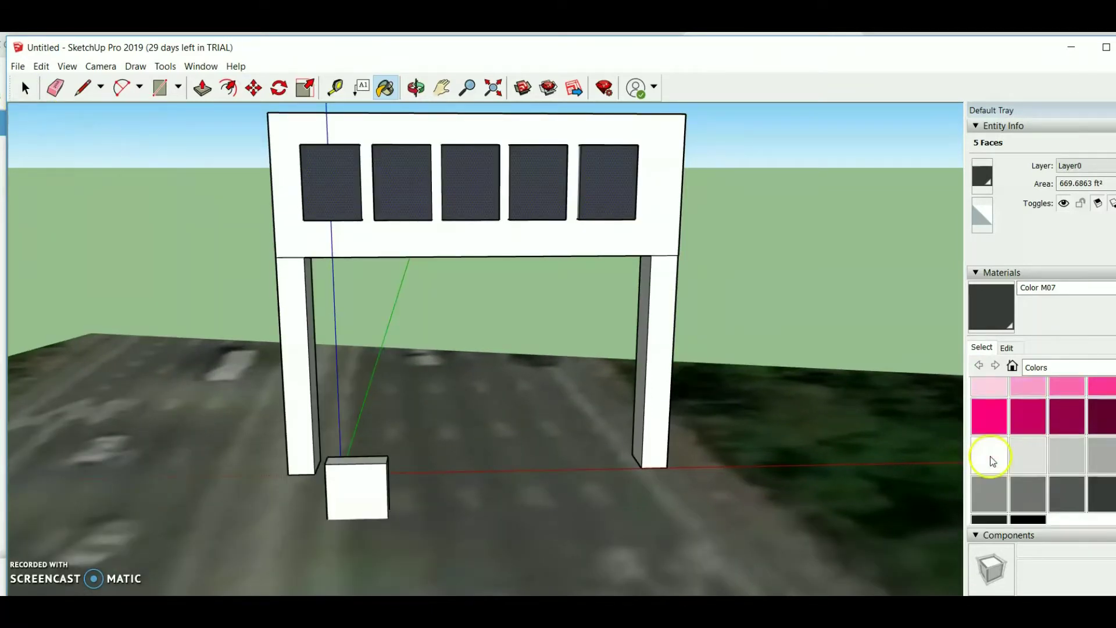
Step: Select the front and inner side faces of both sign posts and paint them with the dark red Color A07
left_click(24, 87)
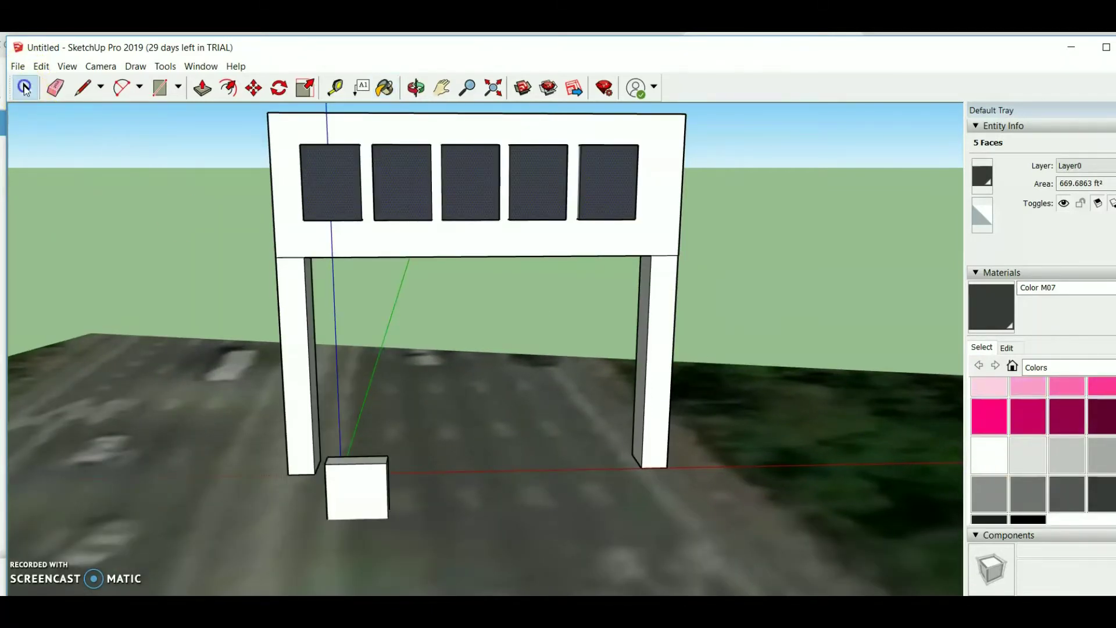
left_click(293, 331)
left_click(659, 361, "shift")
left_click(634, 360, "shift")
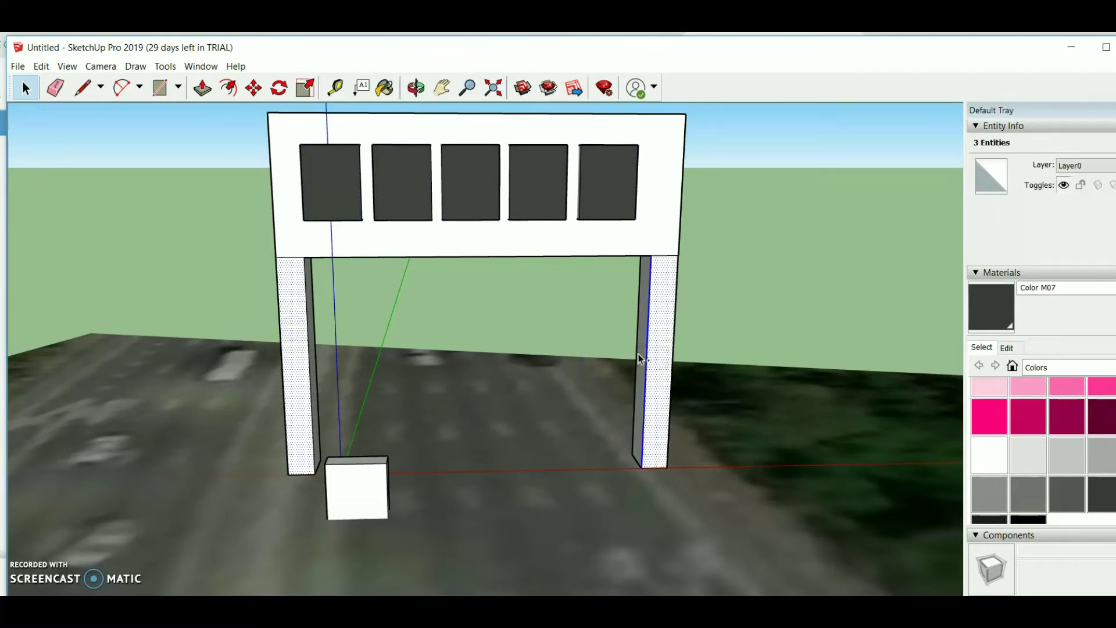
left_click(307, 326, "shift")
left_click(472, 372, "shift")
scroll(1069, 442, "down", 6)
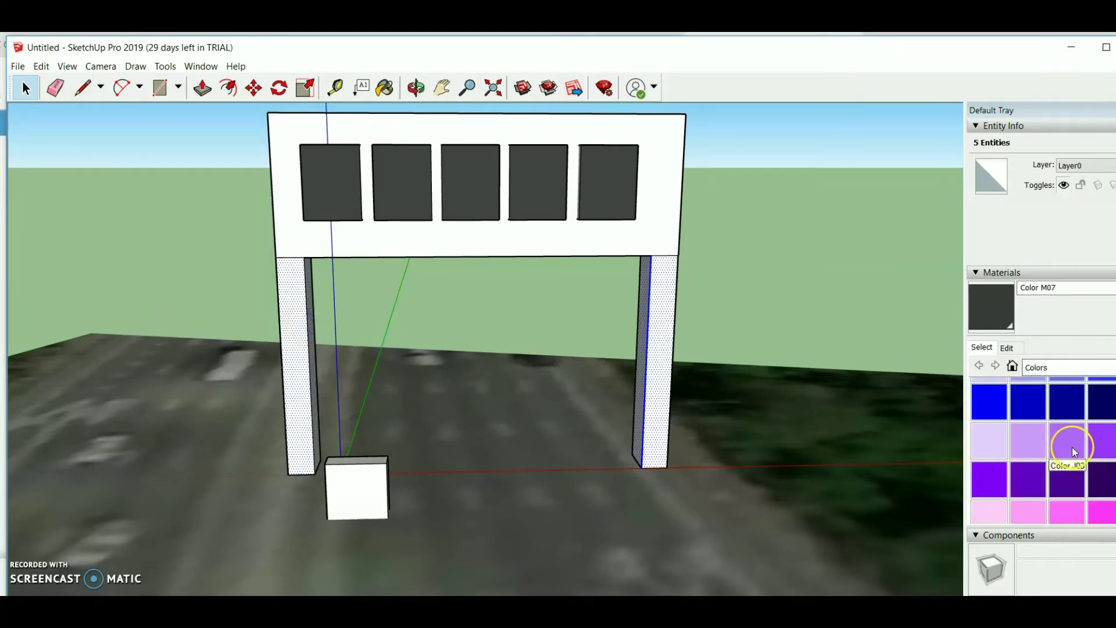
scroll(1074, 452, "down", 10)
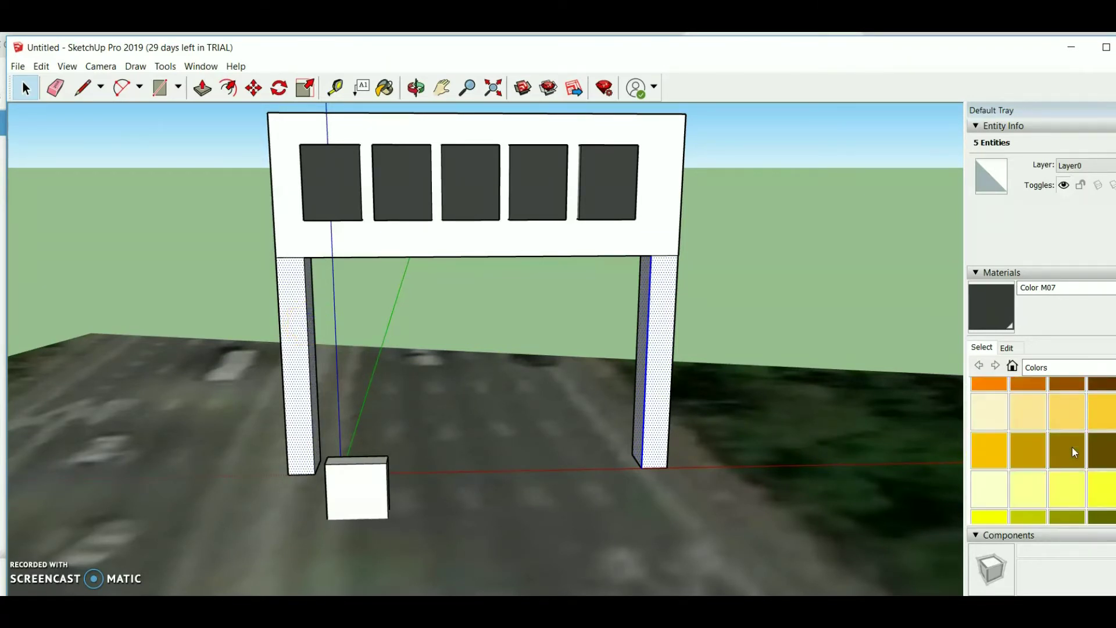
scroll(1074, 452, "up", 2)
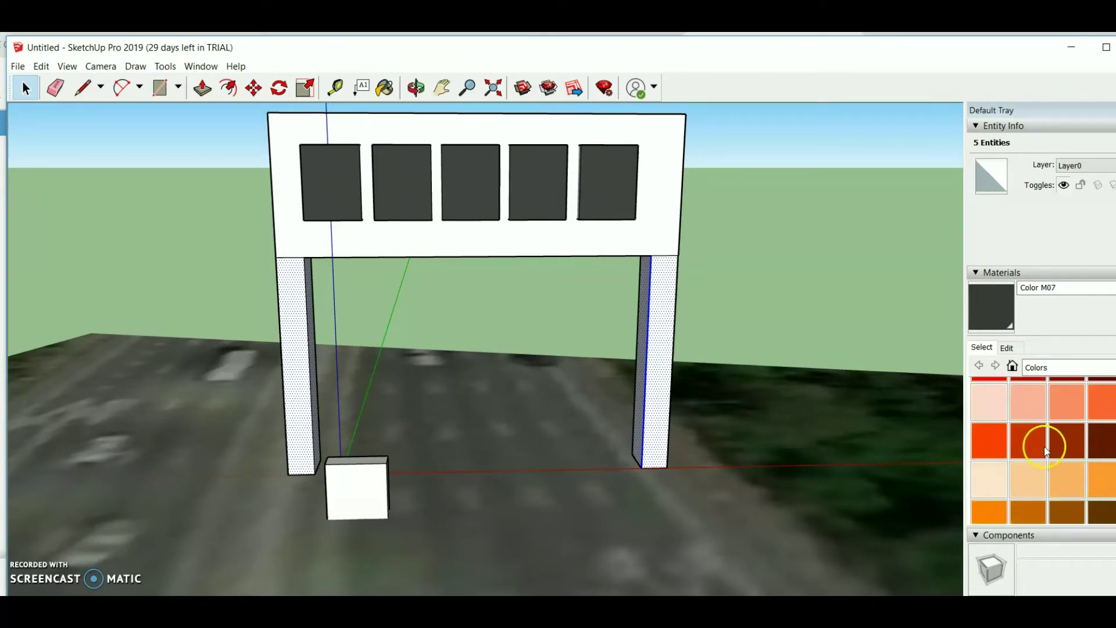
scroll(1061, 453, "up", 2)
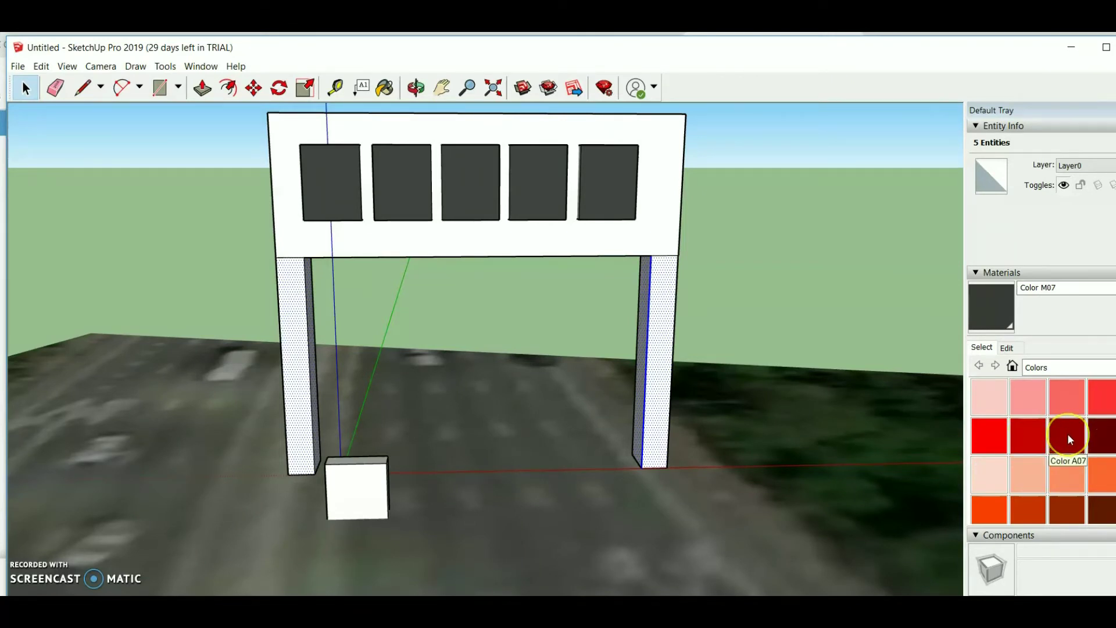
left_click(1070, 440)
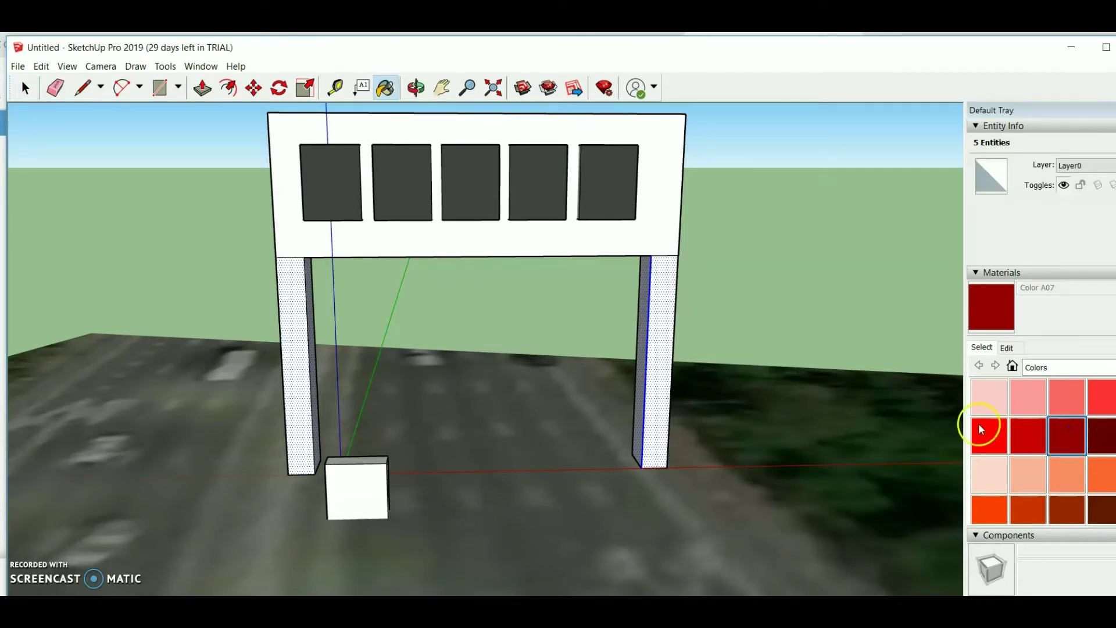
left_click(656, 344)
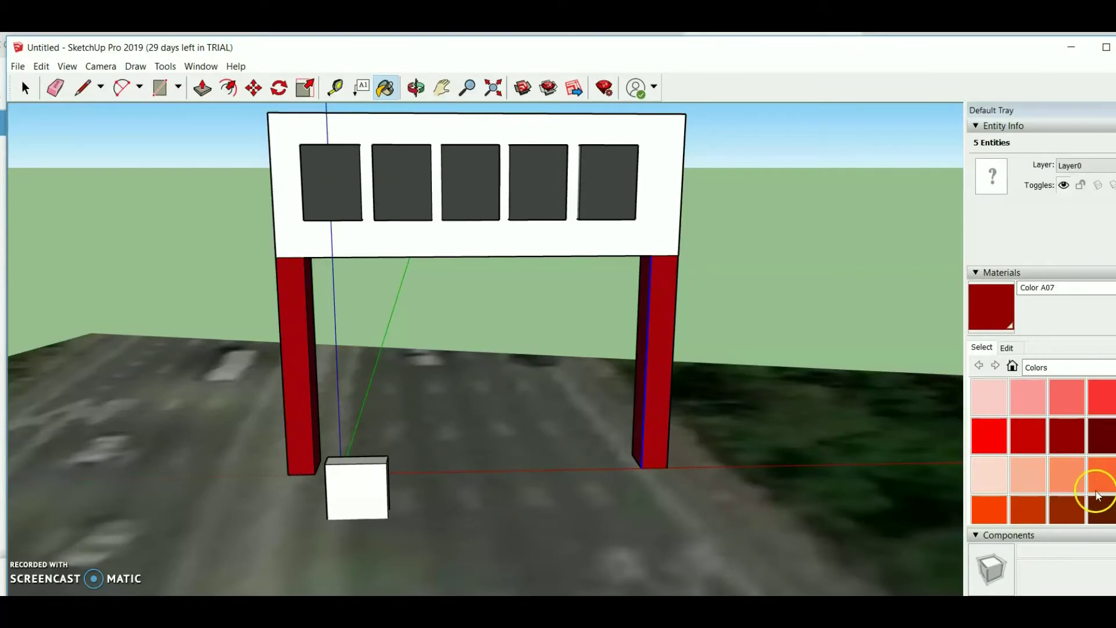
Step: Repaint the selected faces of both sign posts with the brown Color C07
scroll(1094, 488, "down", 3)
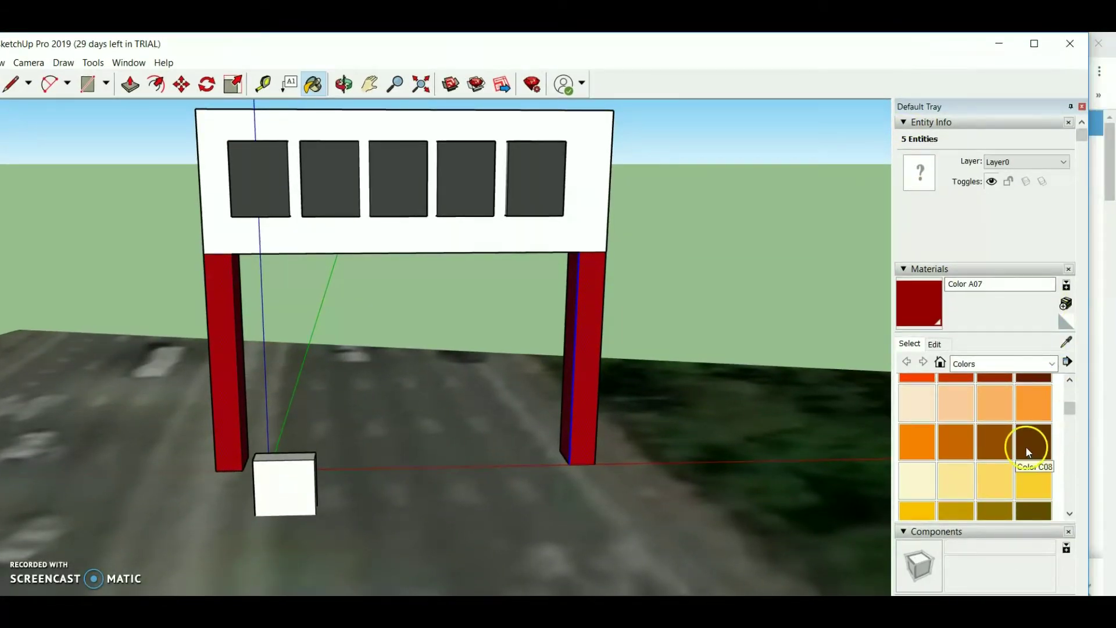
left_click(995, 444)
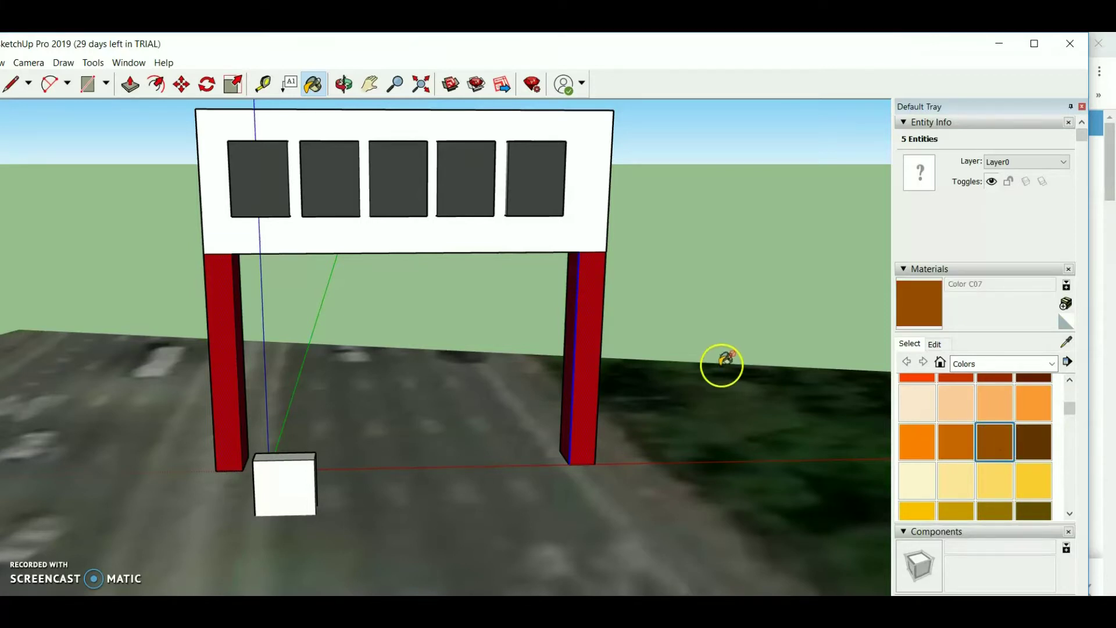
left_click(590, 342)
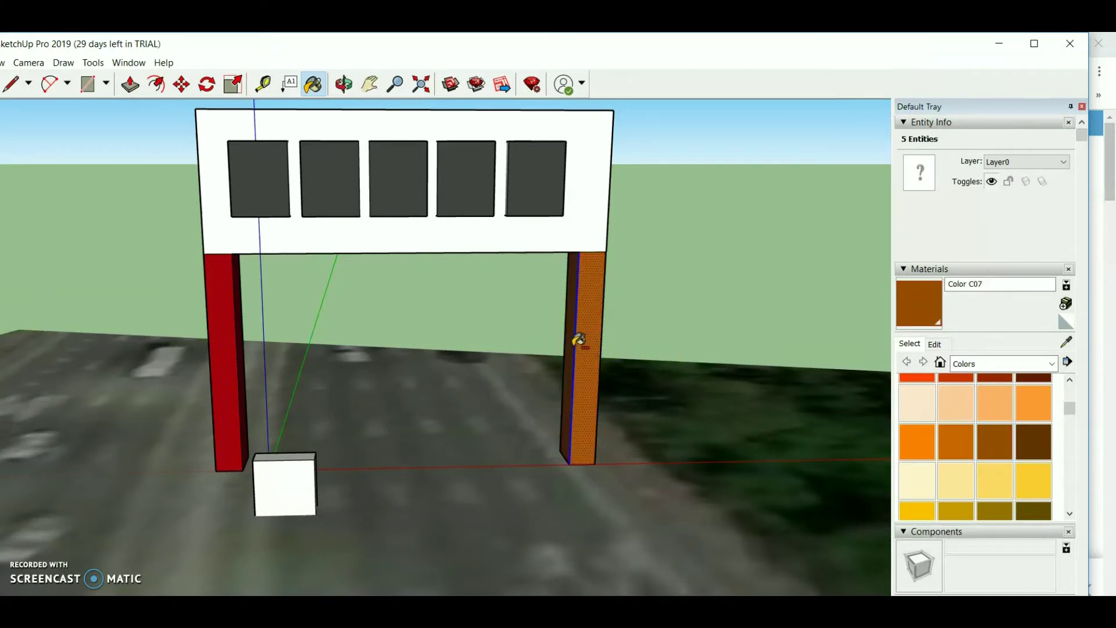
left_click(232, 348)
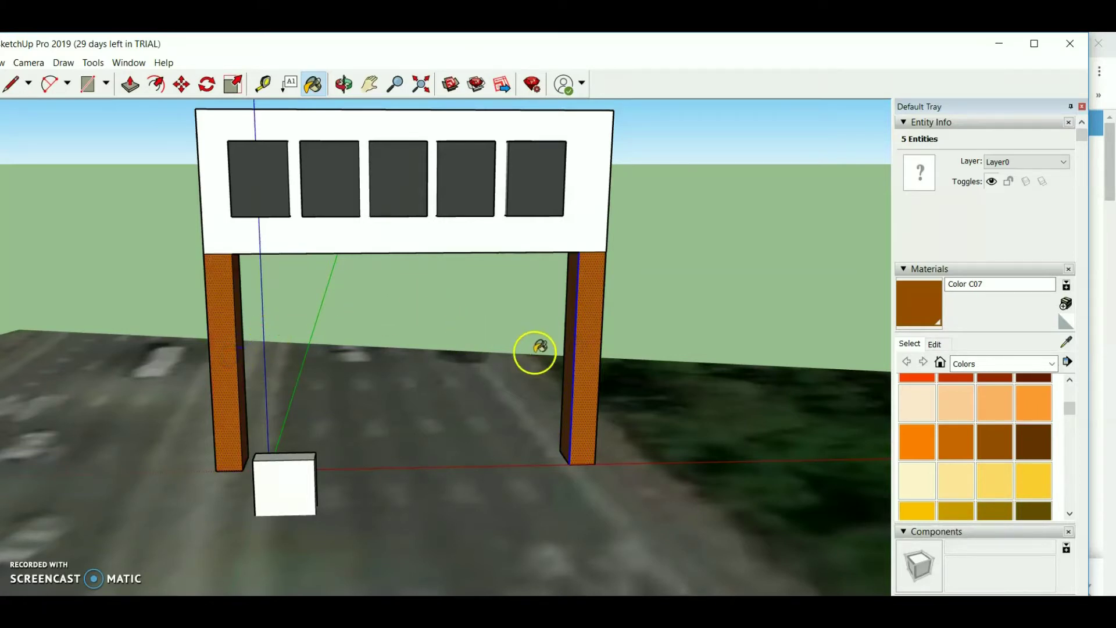
Step: Select the front face of the sign panel around the five blocks and paint it with the light grey Color M02
scroll(996, 449, "up", 2)
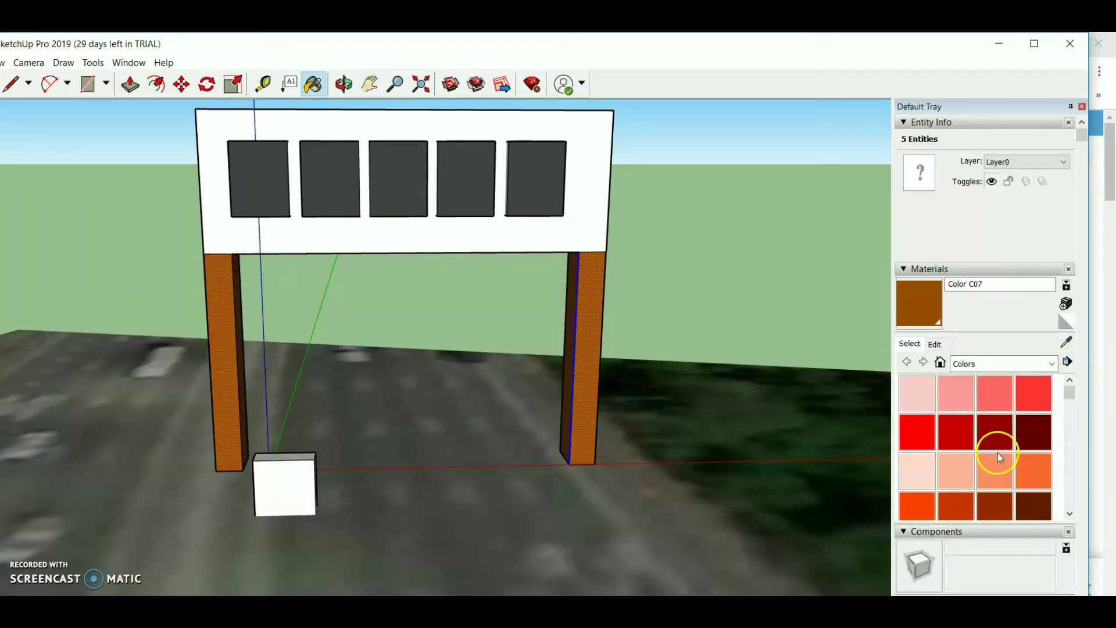
scroll(999, 455, "down", 3)
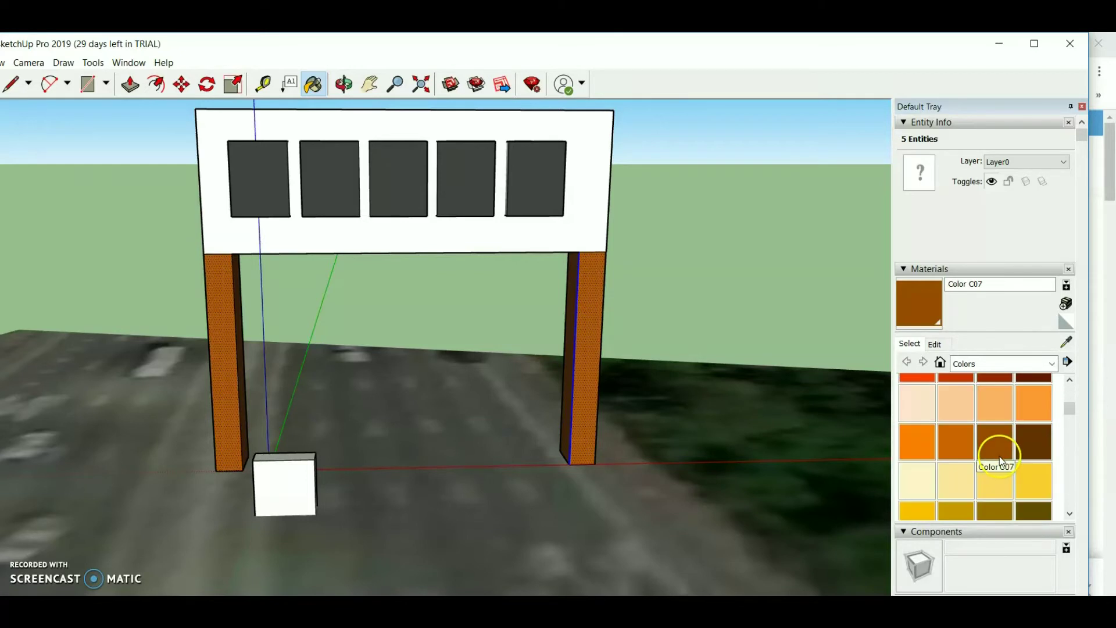
scroll(1007, 470, "down", 1)
scroll(1004, 488, "down", 4)
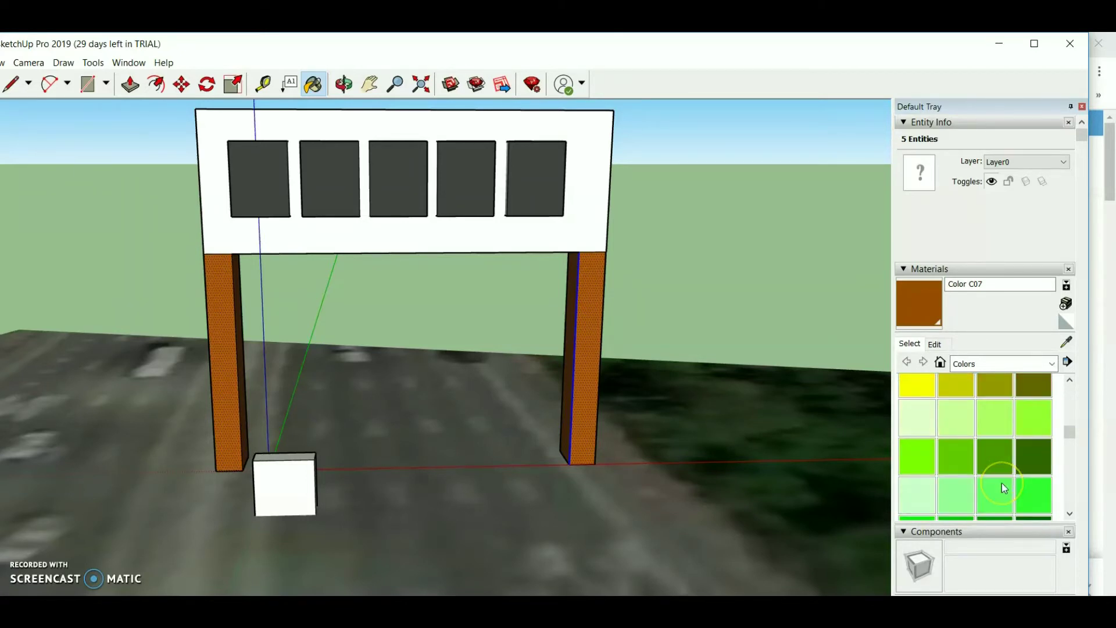
scroll(1004, 487, "down", 2)
scroll(1004, 488, "down", 5)
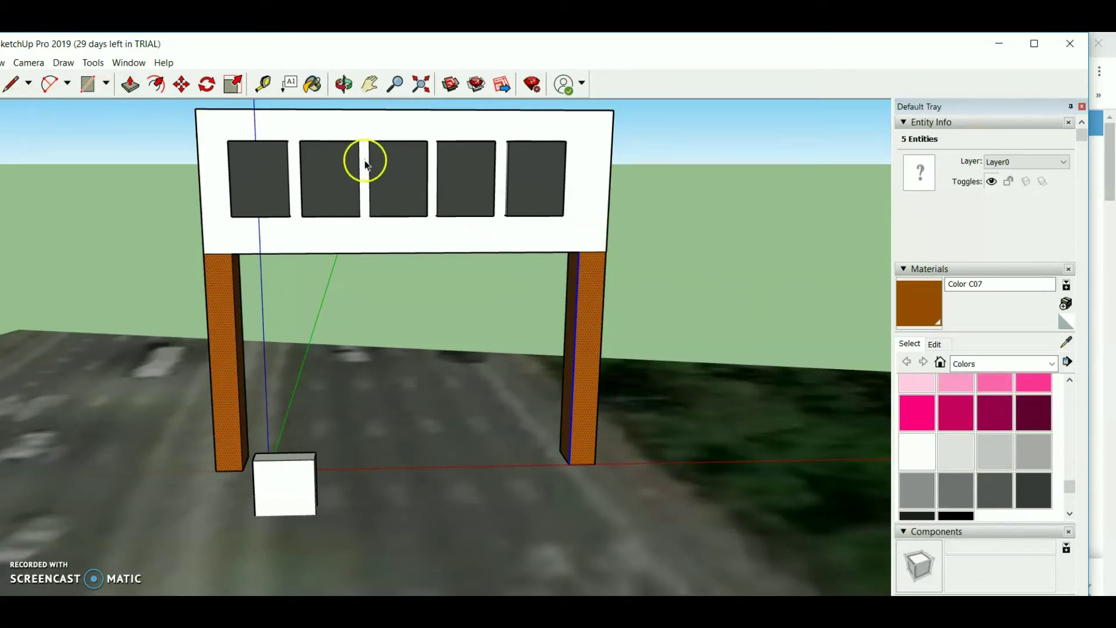
left_click(374, 124)
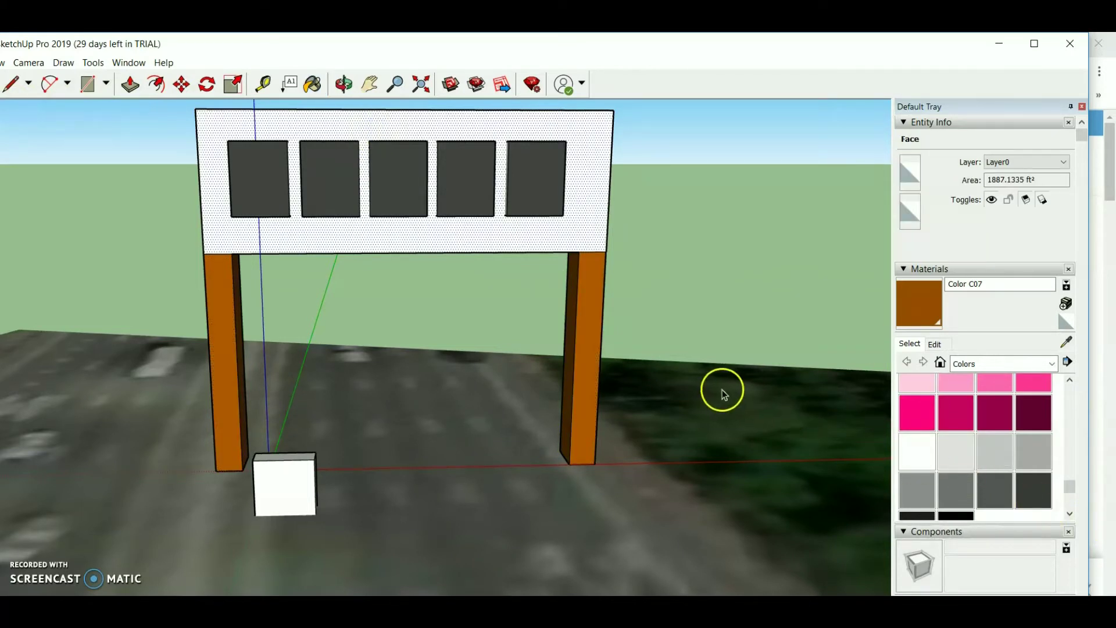
left_click(993, 453)
left_click(438, 120)
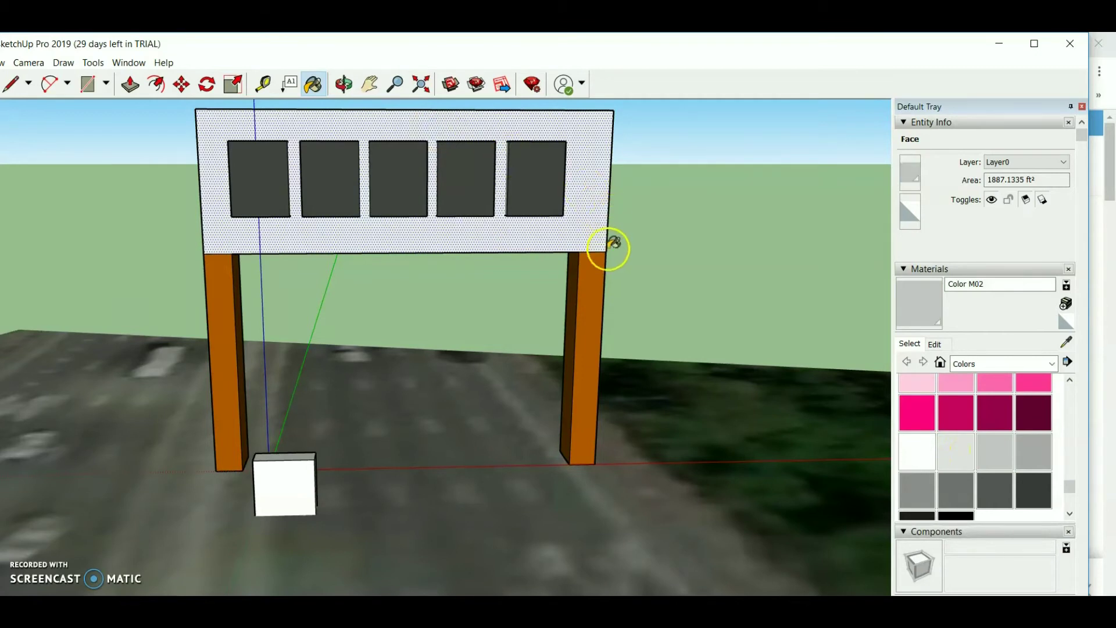
Step: Try the greys Color M03, Color M04 and Color M02 in turn on the sign panel's front face
left_click(1034, 451)
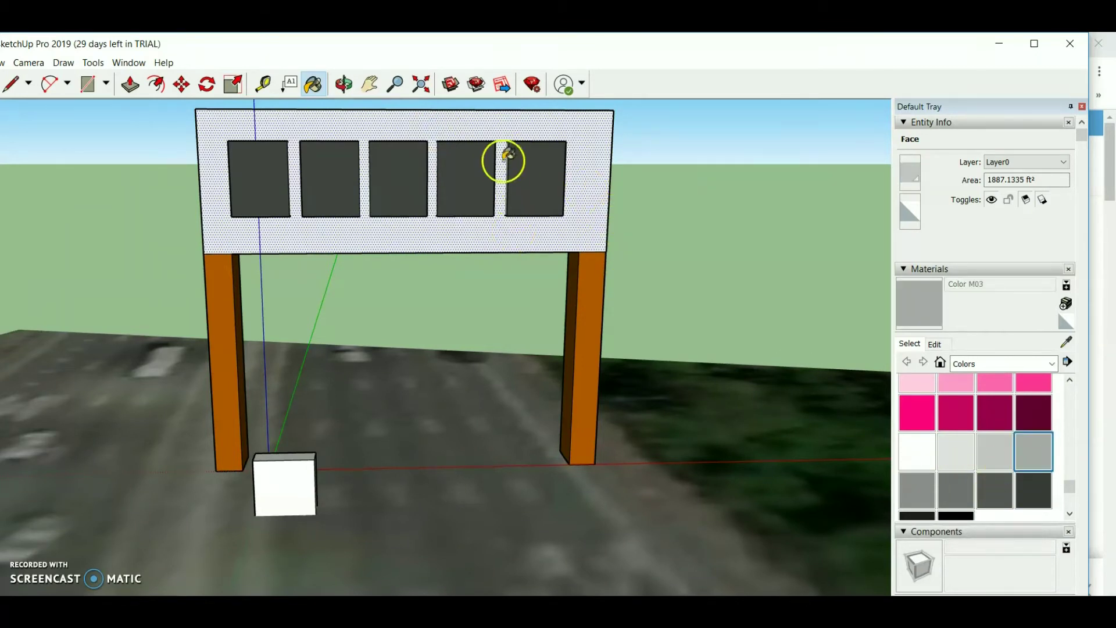
left_click(496, 123)
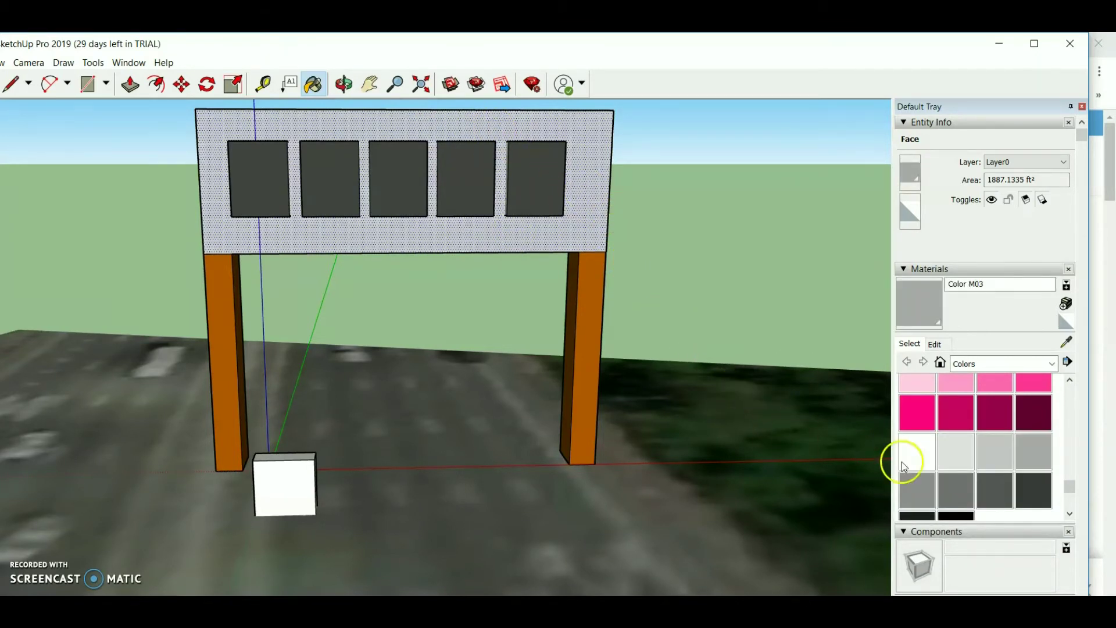
left_click(922, 495)
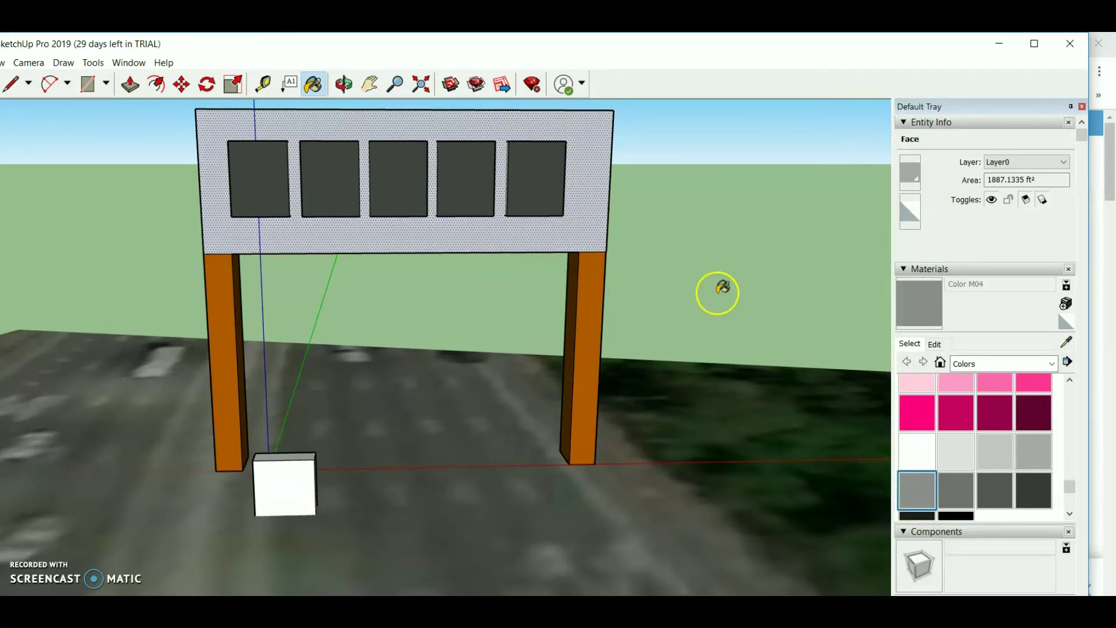
left_click(592, 131)
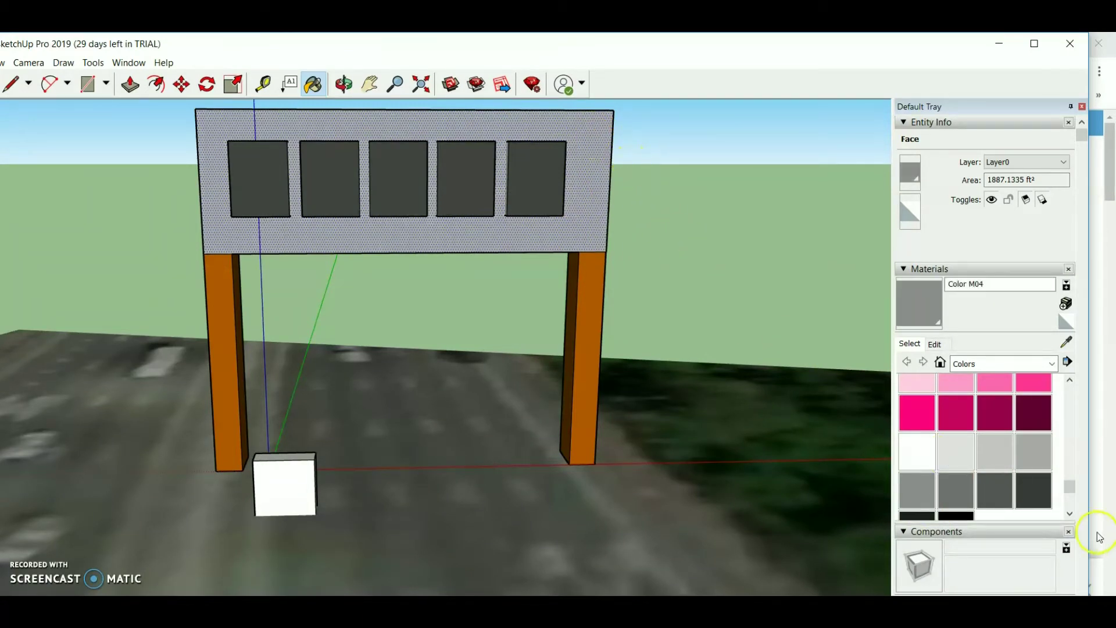
left_click(545, 127)
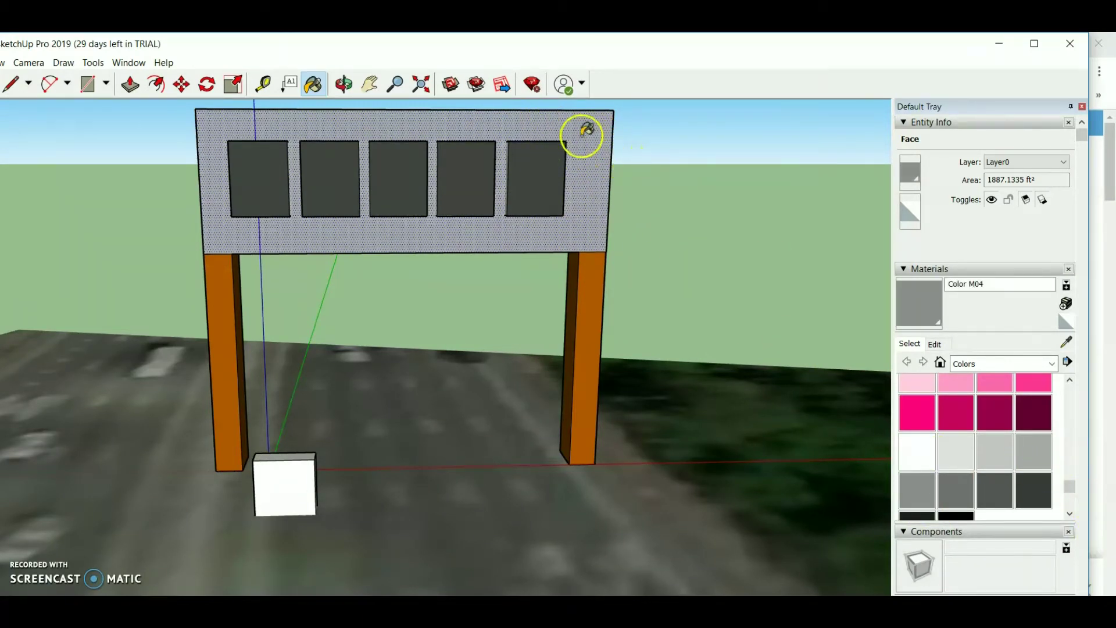
left_click(1035, 450)
left_click(995, 452)
left_click(568, 125)
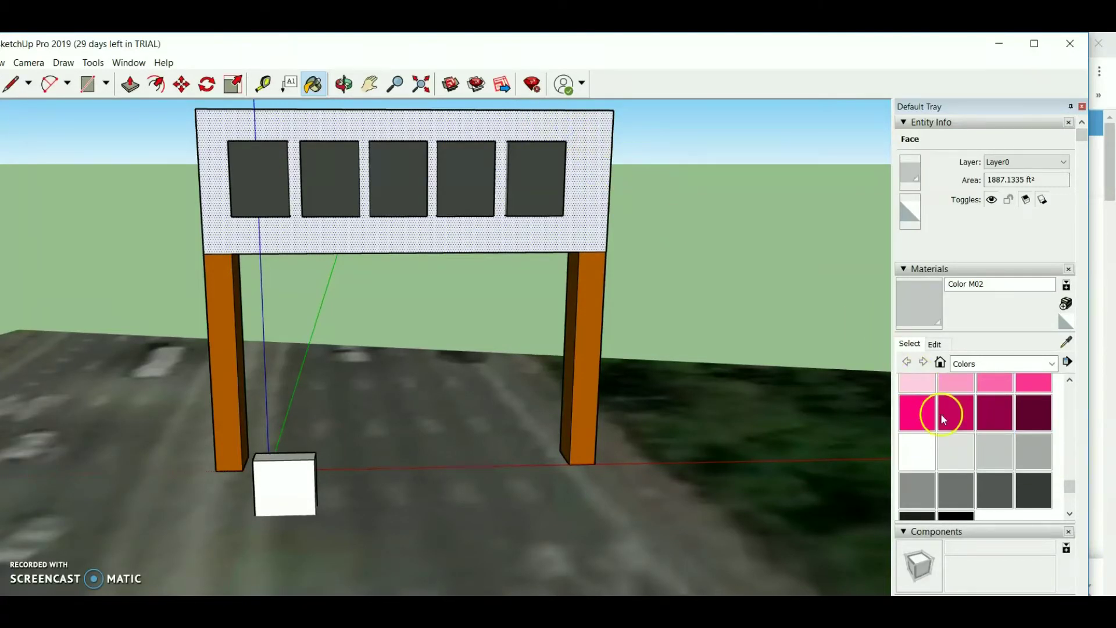
Step: Paint the sign panel's front face with the medium grey Color M03
left_click(996, 453)
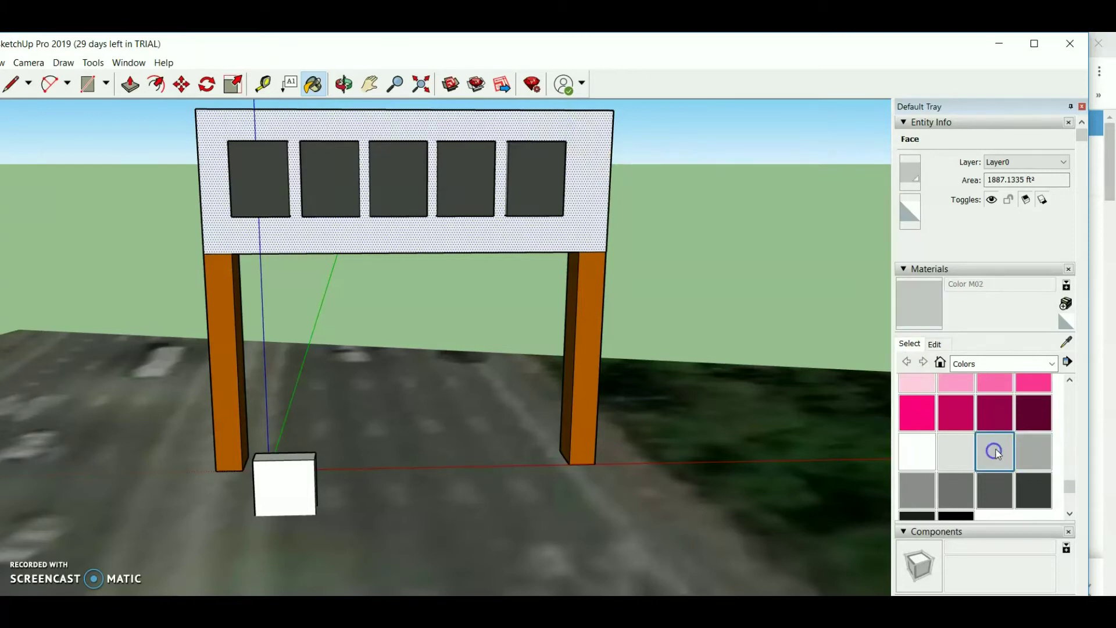
left_click(1033, 451)
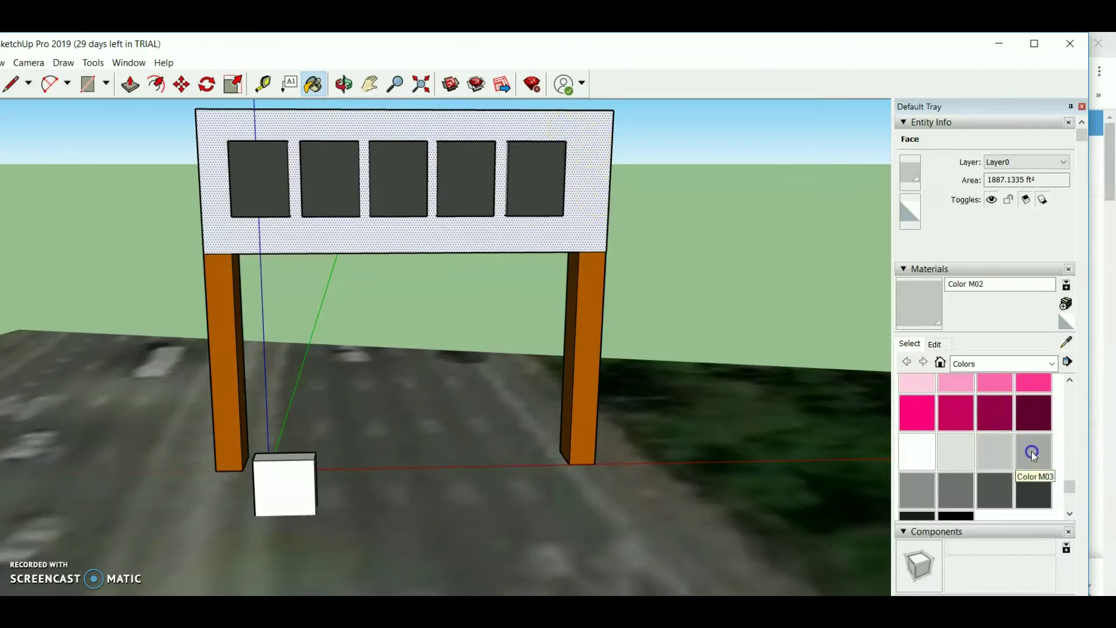
left_click(579, 126)
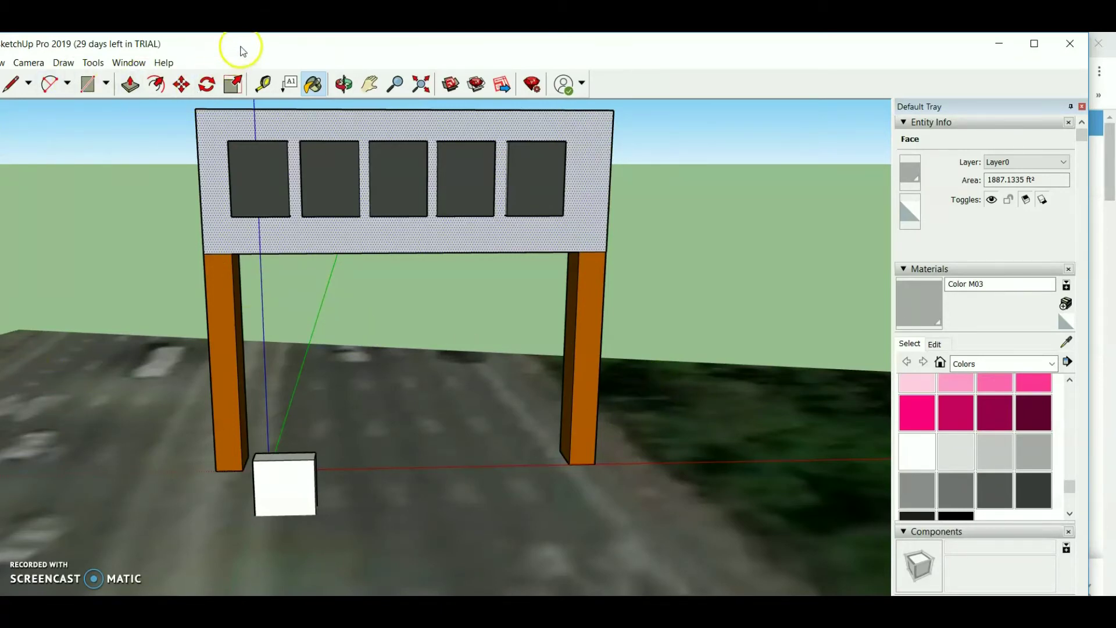
Step: Export the 3D model as a Google Earth file, overwriting the existing five lane dms.kmz in the SketchUp folder
left_click_drag(243, 51, 364, 58)
left_click(68, 71)
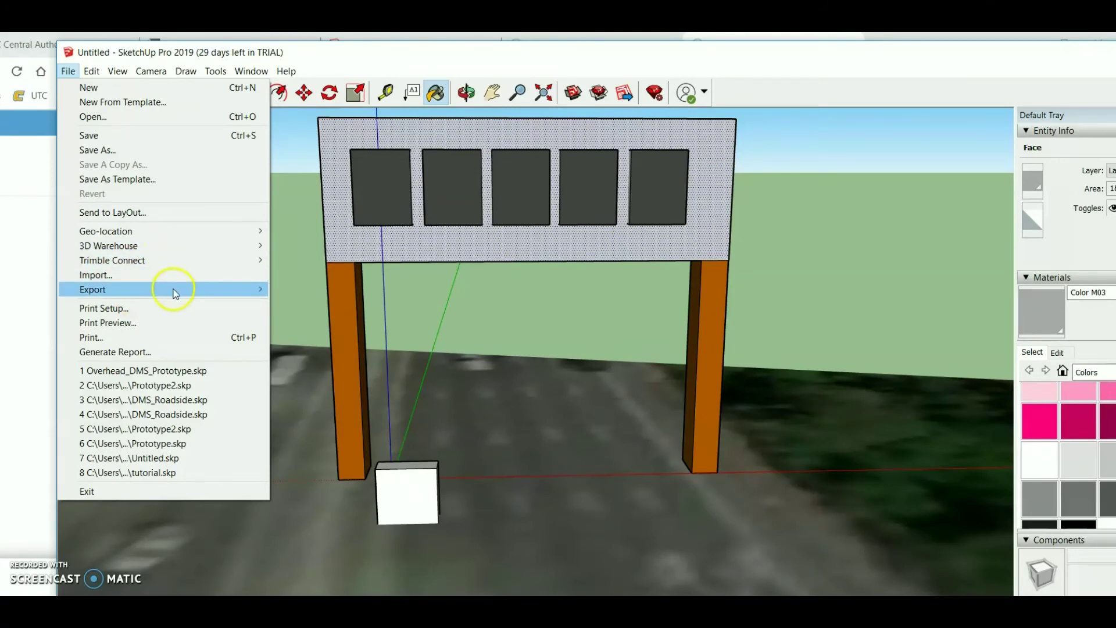
mouse_move(174, 294)
left_click(293, 289)
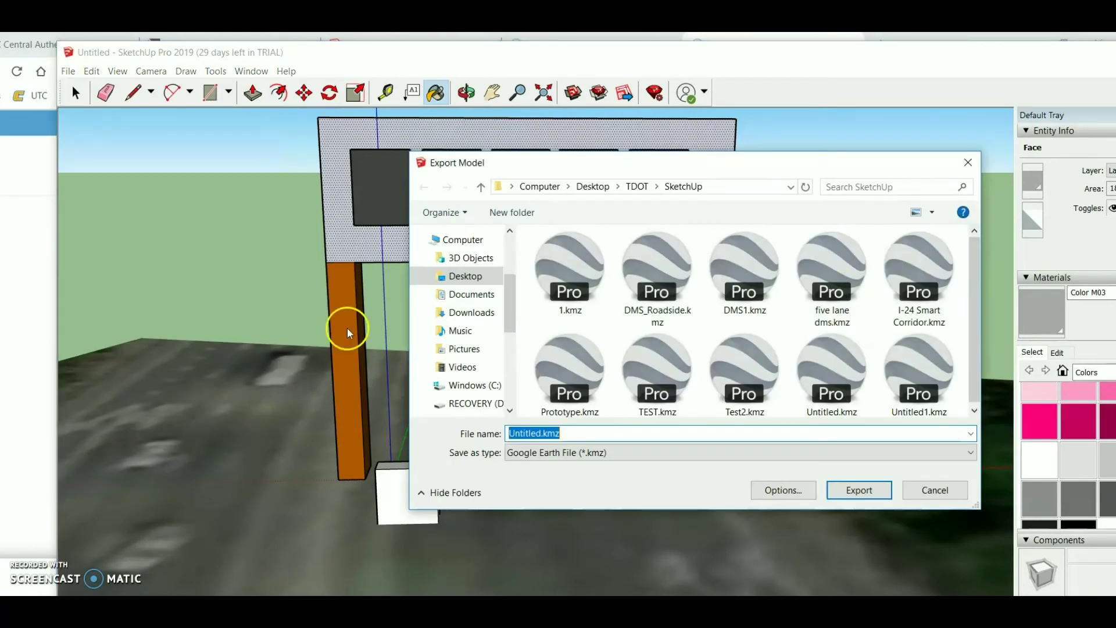
left_click(812, 299)
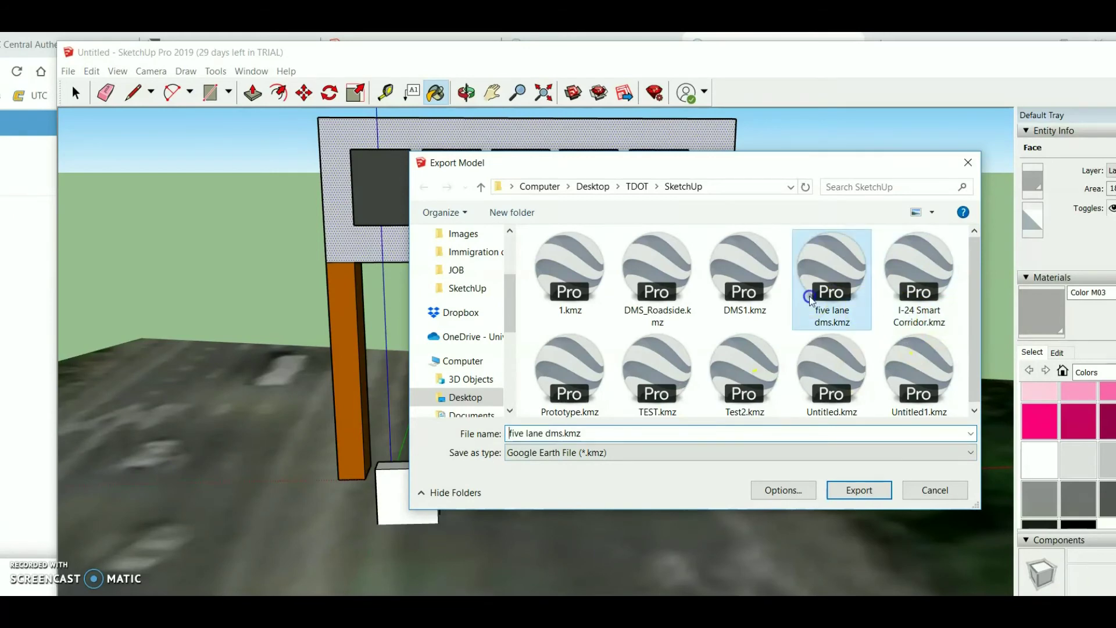
left_click(856, 489)
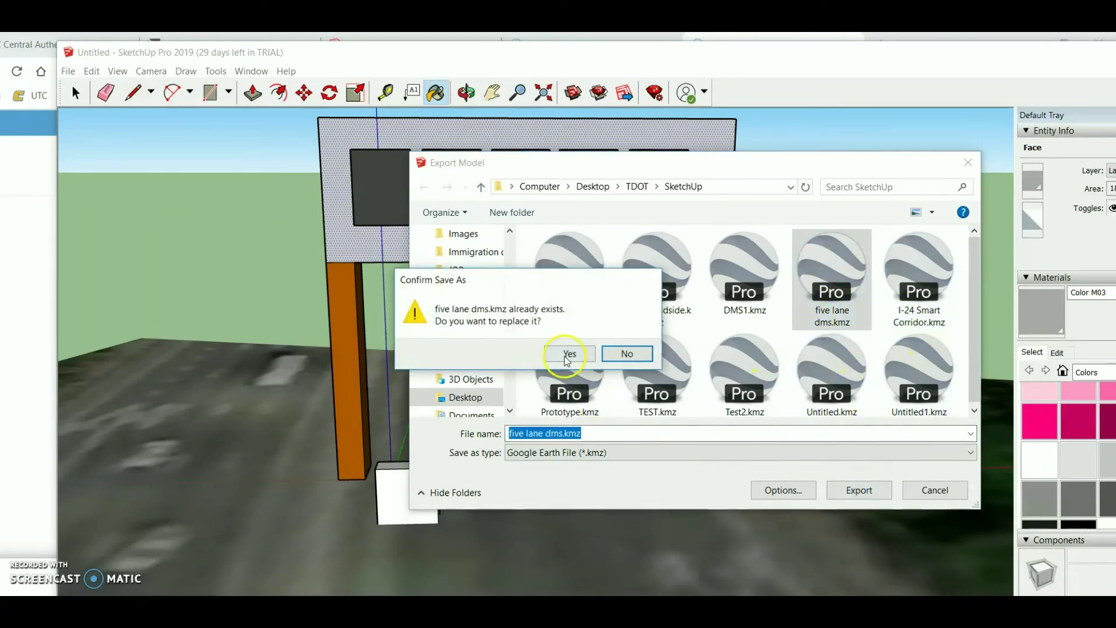
left_click(567, 356)
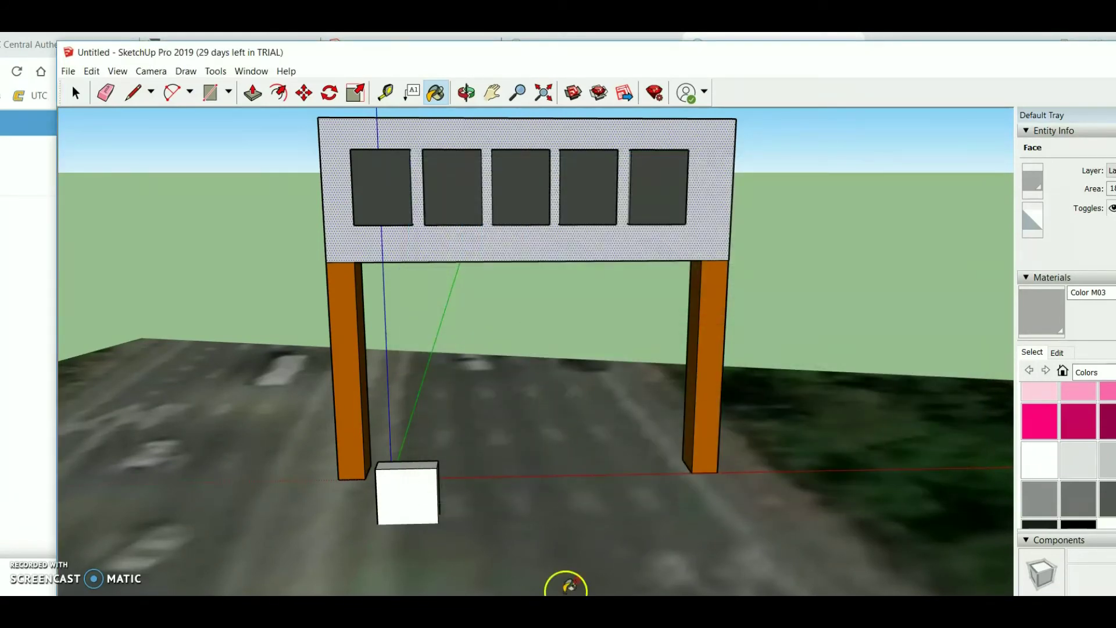
Step: Switch to Google Earth Pro to update the sign model over I-24
left_click(453, 567)
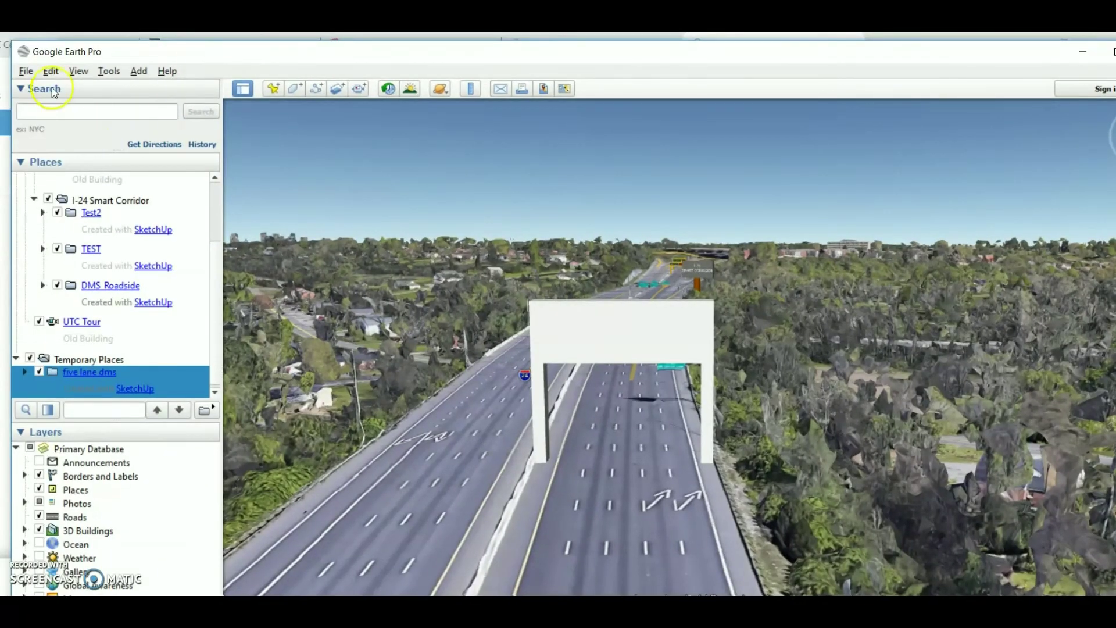
left_click(25, 70)
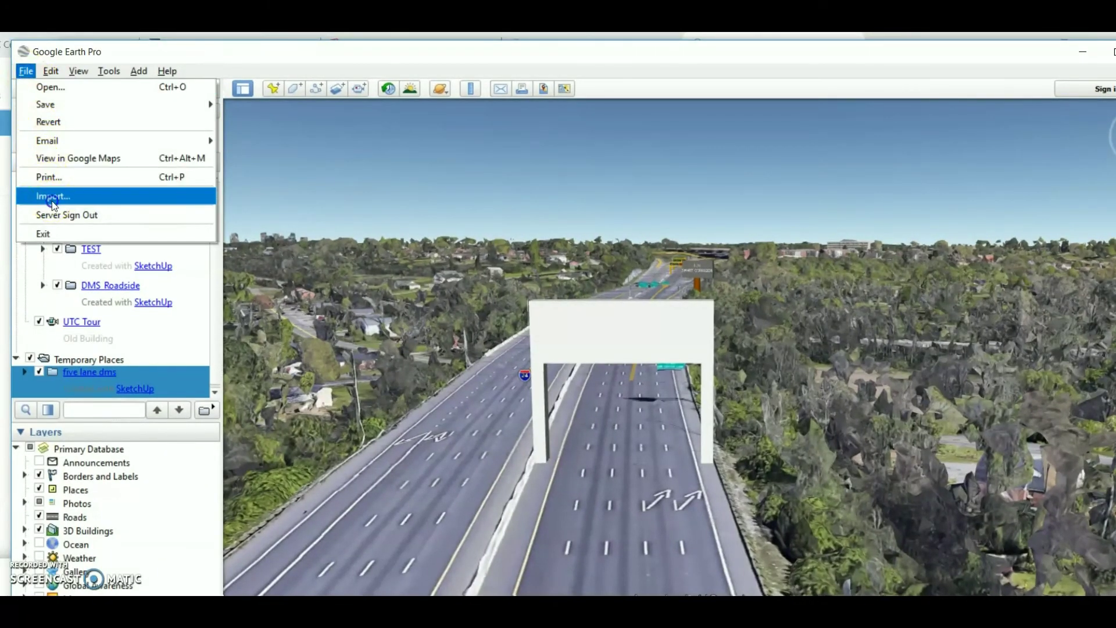
left_click(52, 197)
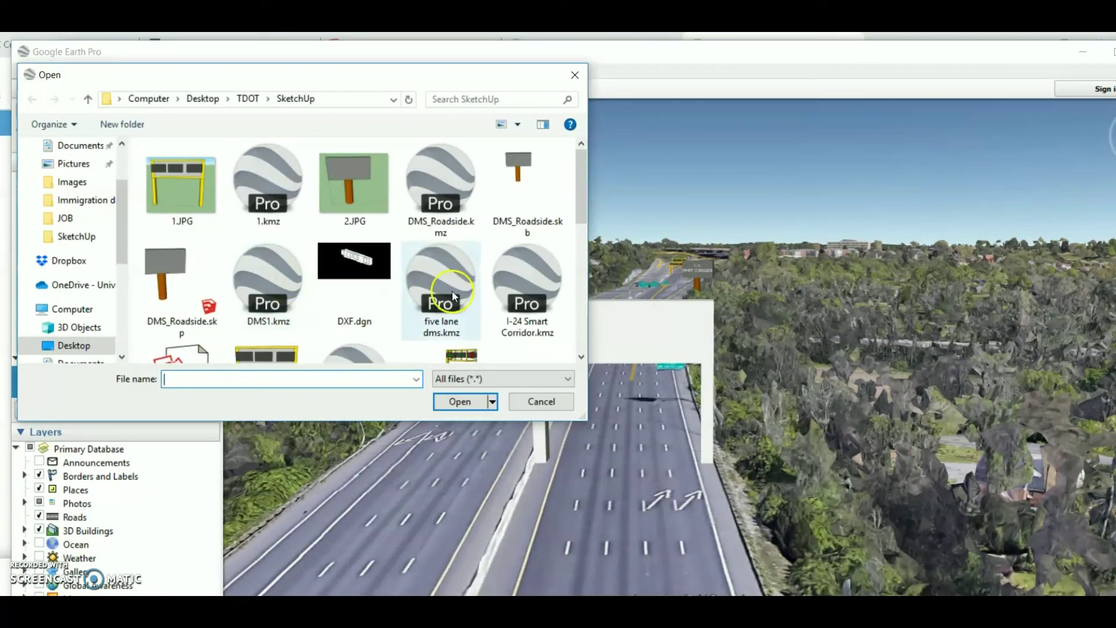
left_click(441, 288)
left_click(460, 402)
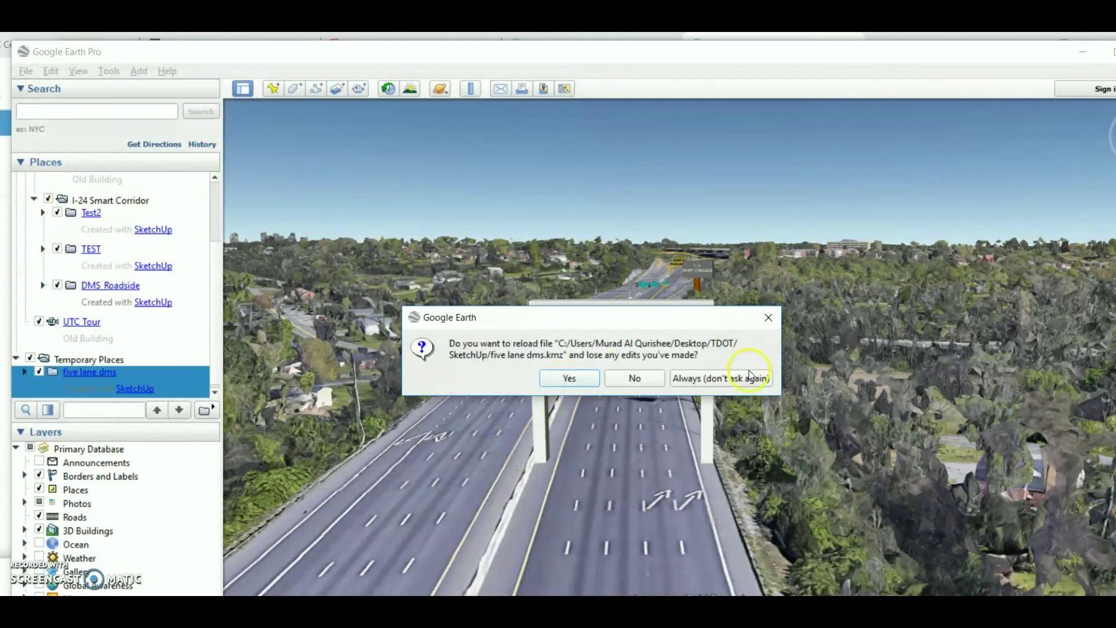
left_click(770, 316)
Step: Delete the old five lane dms model and its contents from Temporary Places
right_click(98, 379)
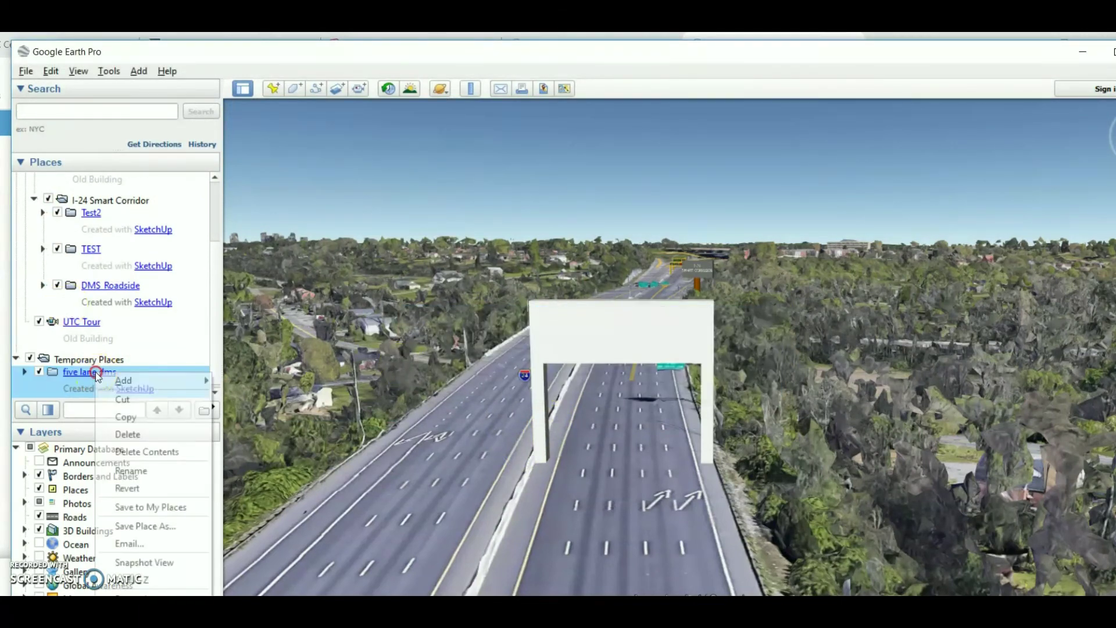
left_click(135, 432)
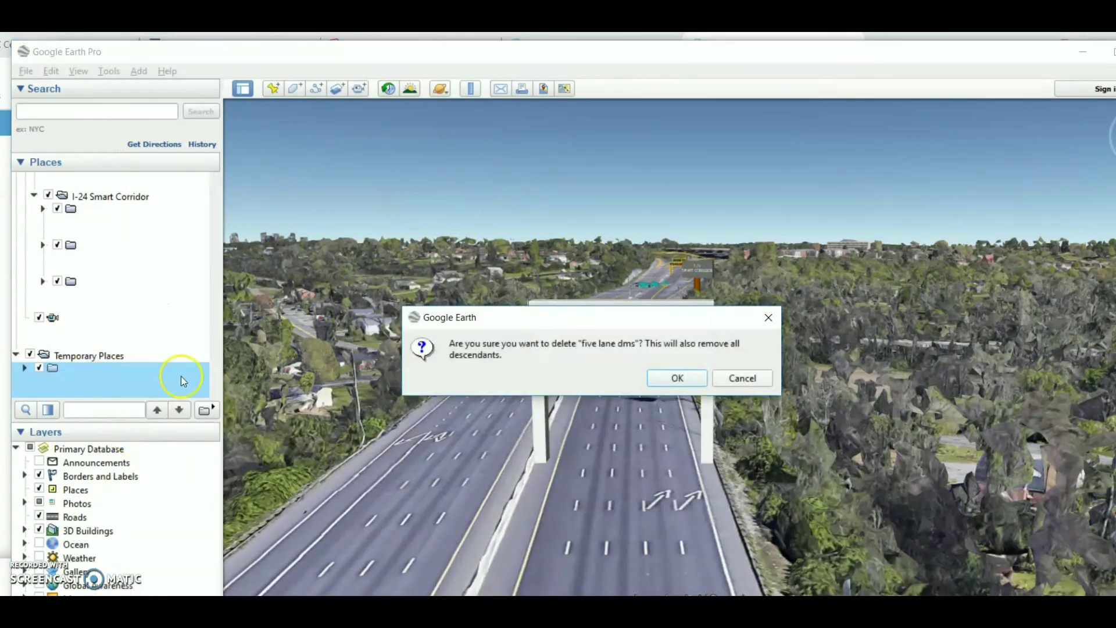
left_click(679, 389)
Step: Import five lane dms.kmz from the SketchUp folder and view the painted sign over the highway
left_click(26, 72)
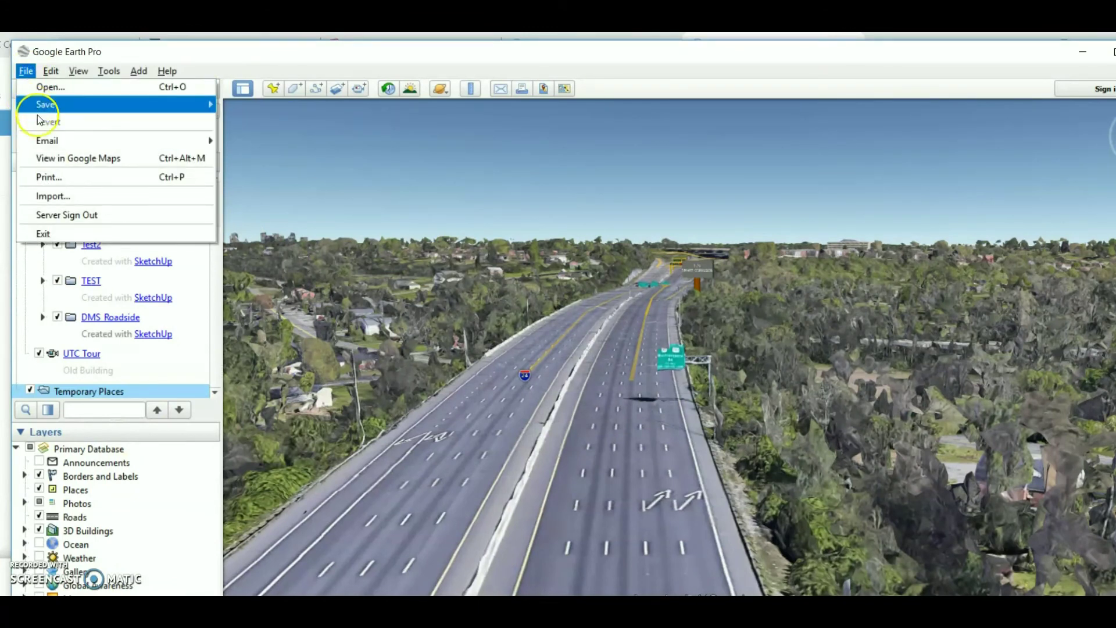
left_click(41, 194)
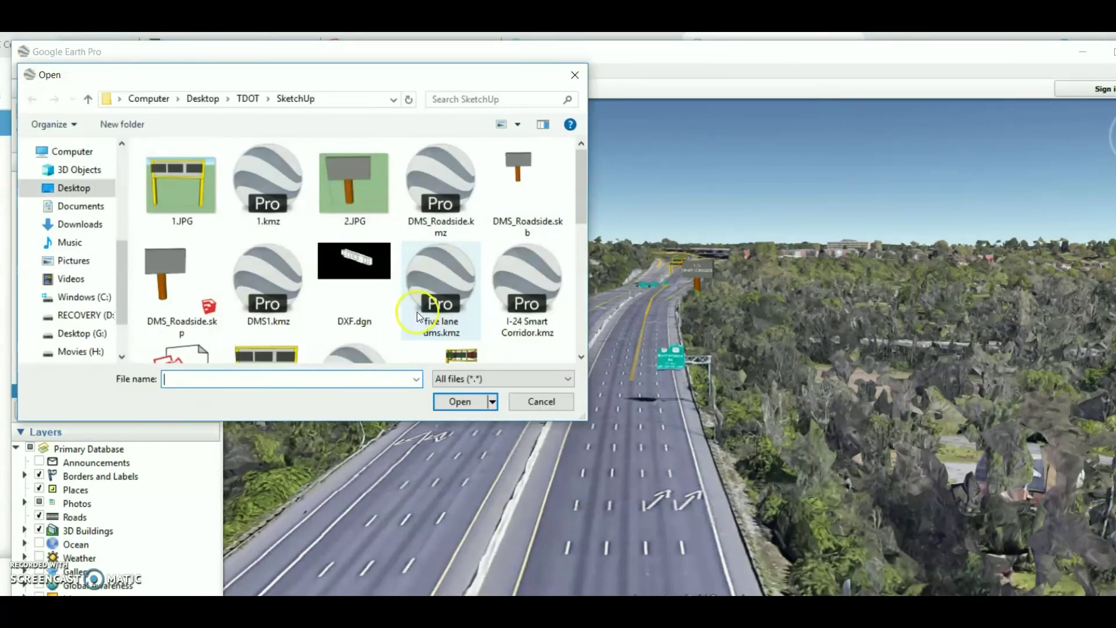
left_click(442, 308)
left_click(457, 399)
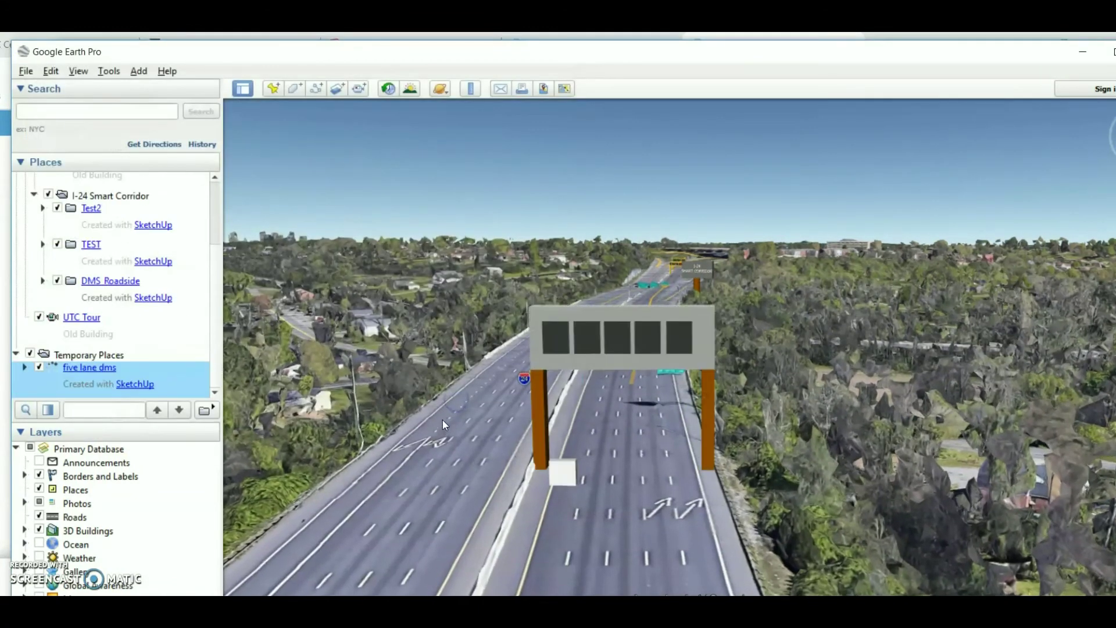
left_click_drag(585, 518, 636, 491)
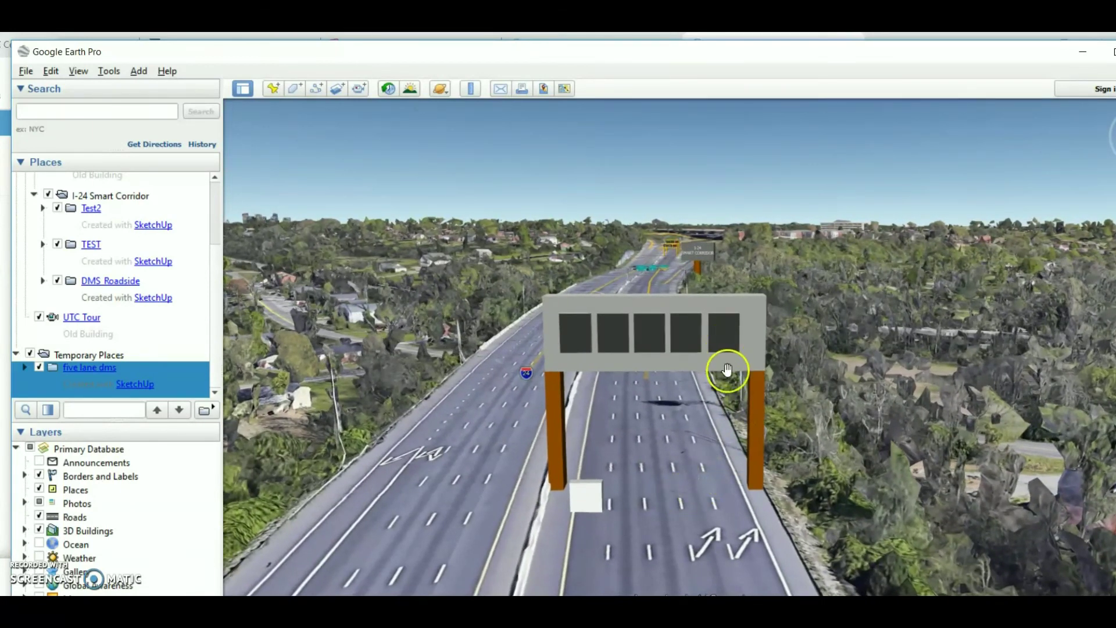